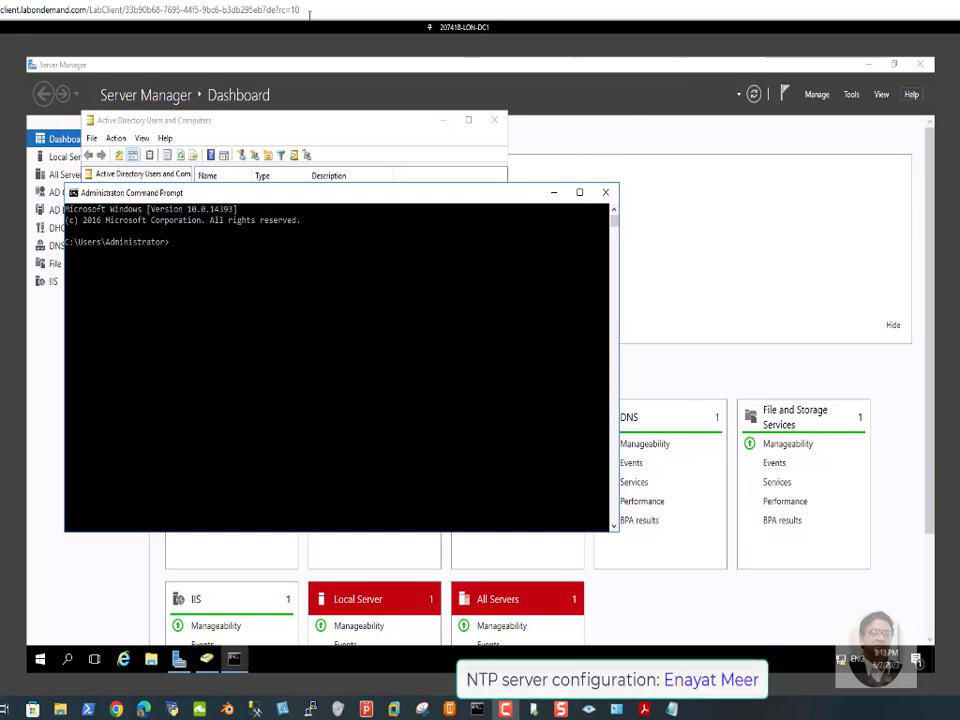
Step: Run hostname in Command Prompt to confirm the server is LON-DC1
left_click(279, 281)
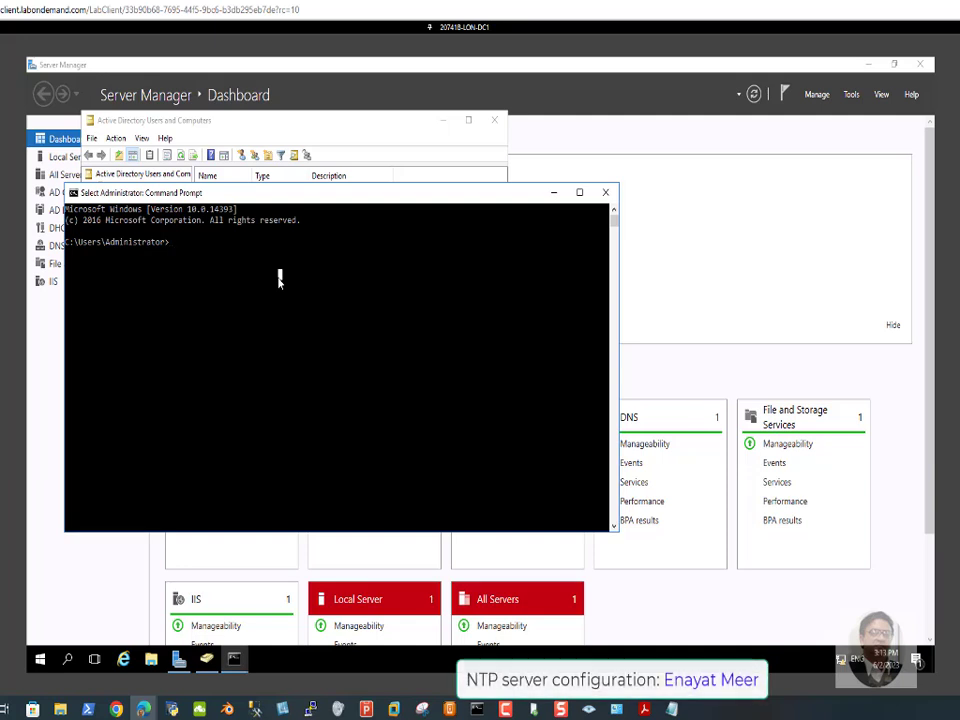
type("h")
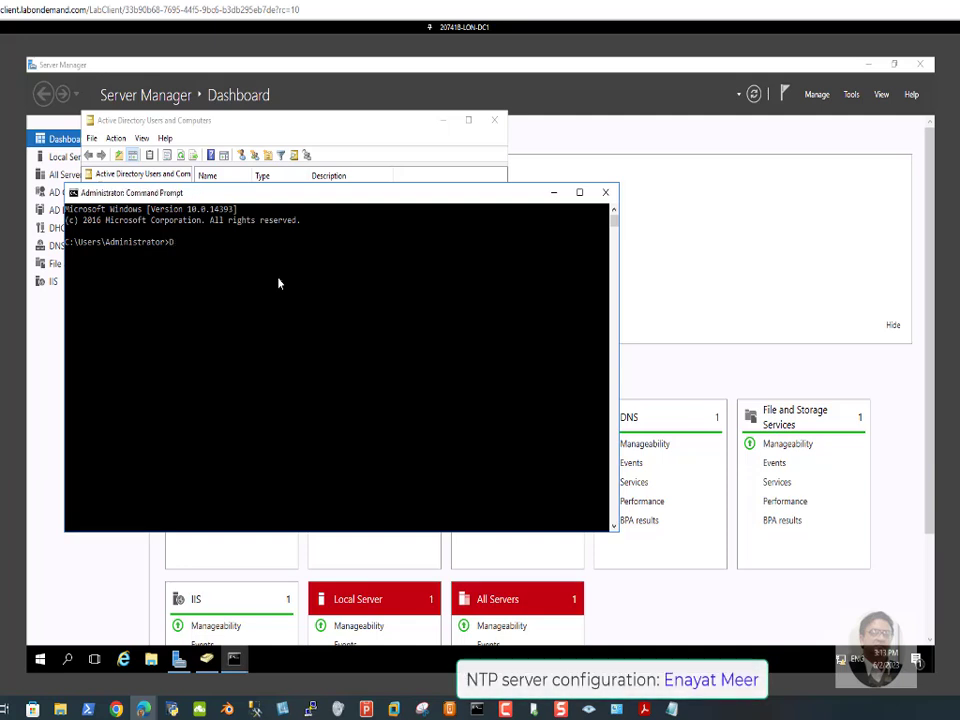
type("ostname")
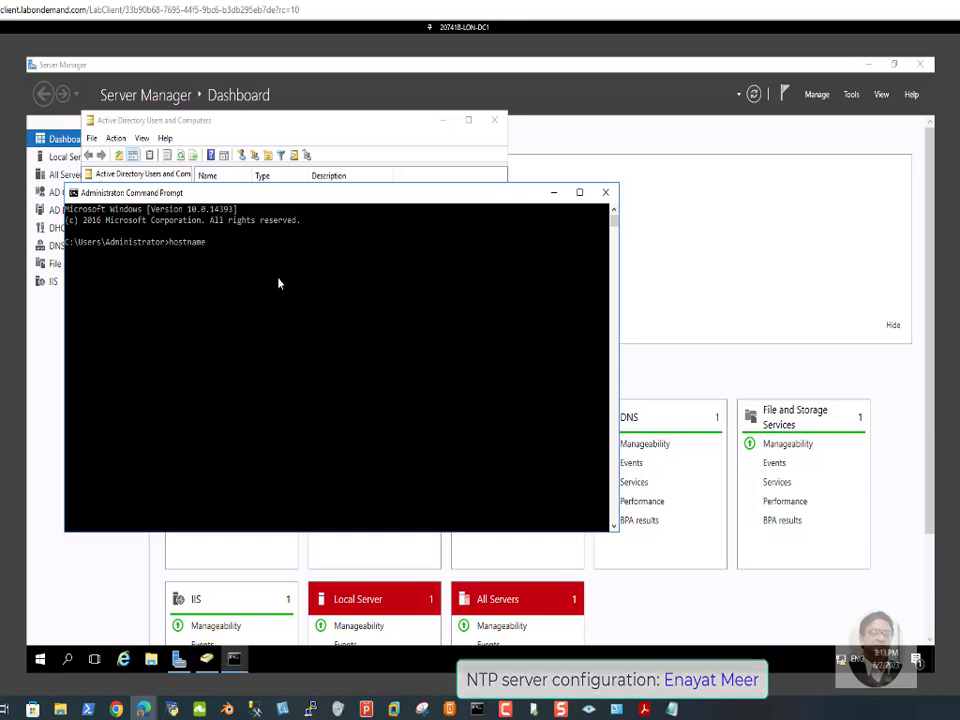
key("Return")
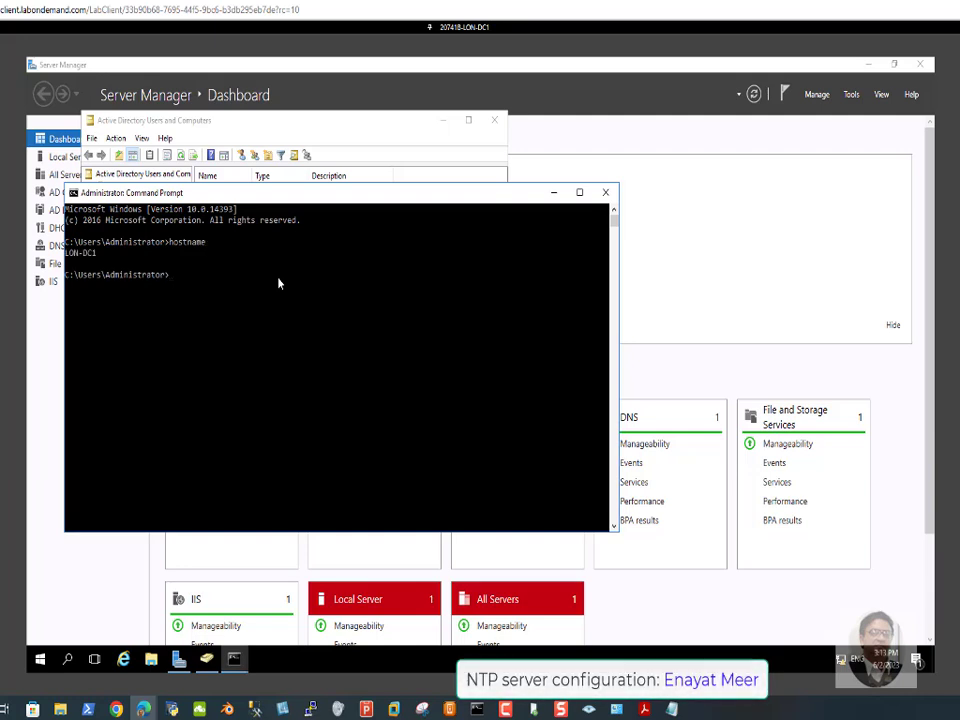
Step: Run ipconfig and copy the IPv4 address 172.16.0.10
type("ipconfig")
key("Return")
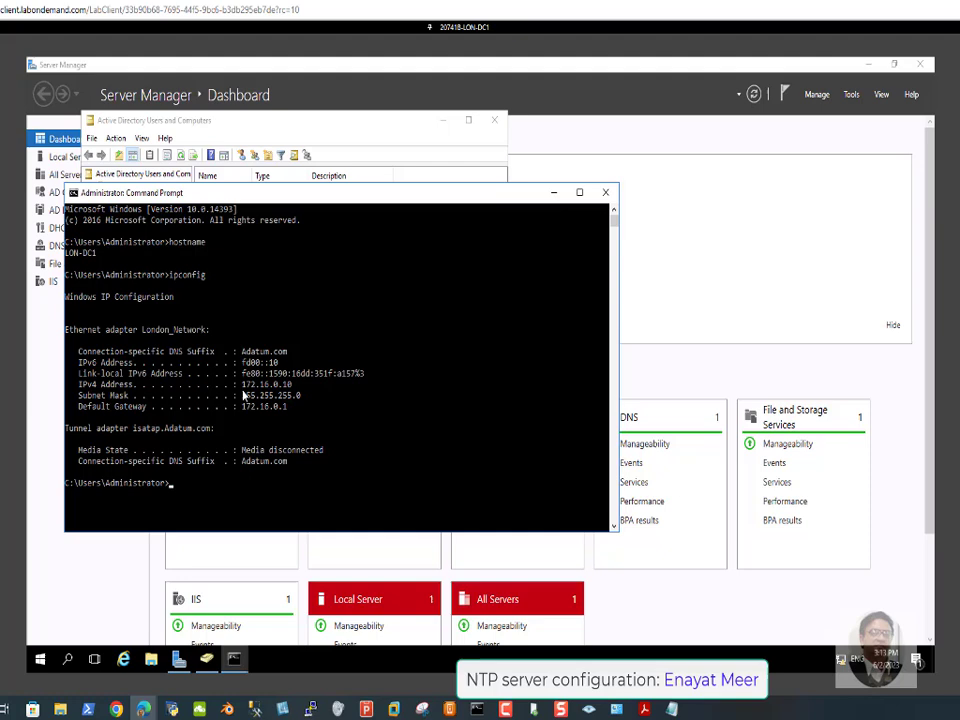
left_click_drag(240, 389, 296, 389)
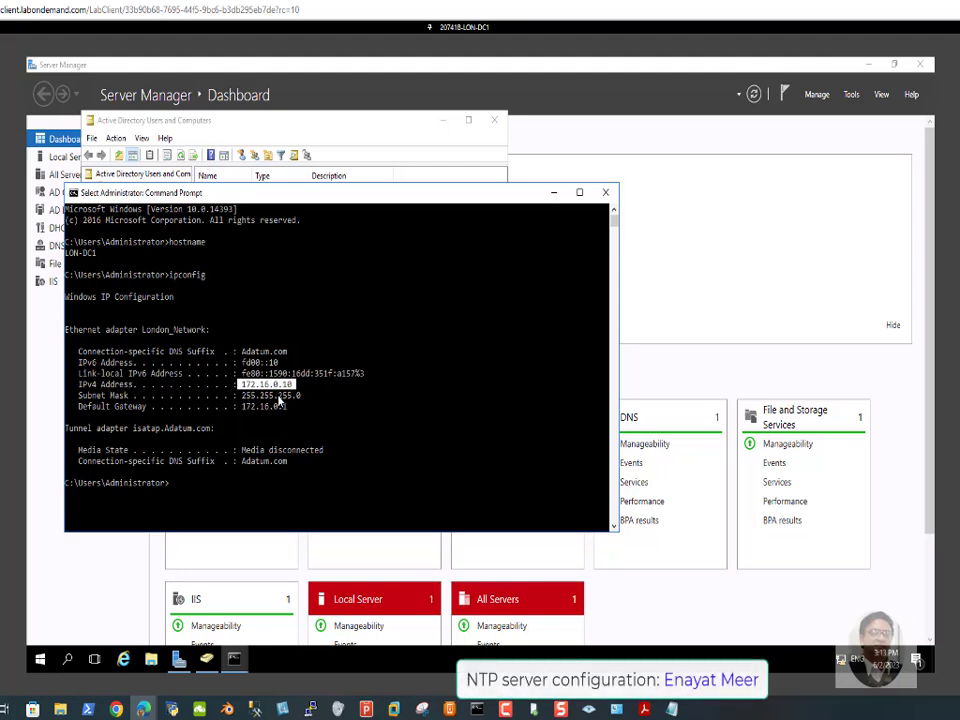
right_click(297, 404)
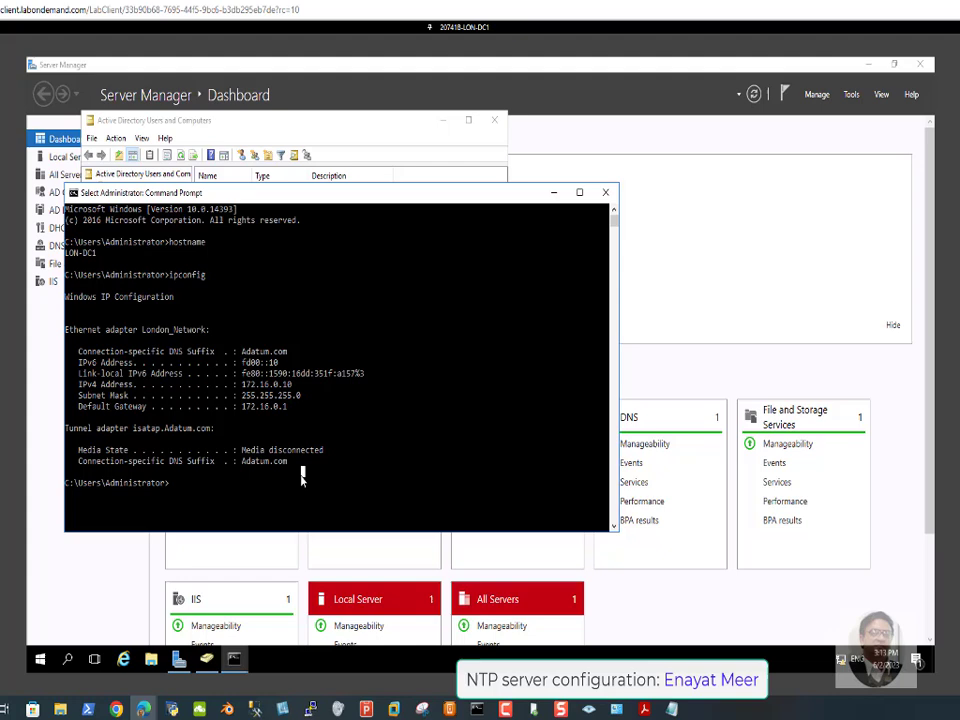
Step: Launch gpmc.msc and expand the forest down to the Adatum.com domain
type("gpmc.m")
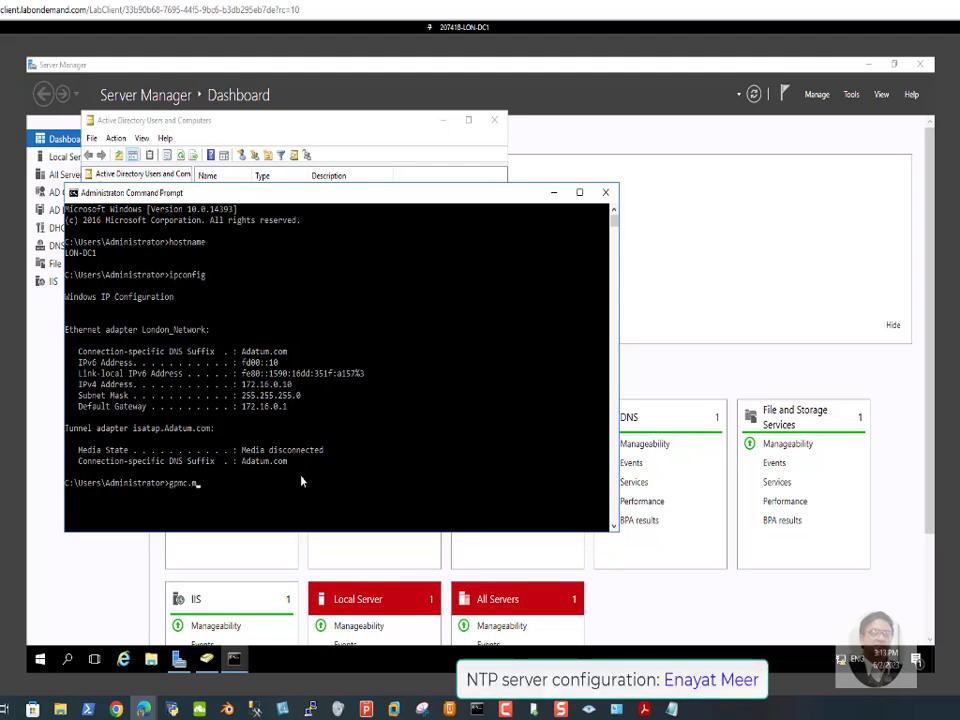
type("sc")
key("Return")
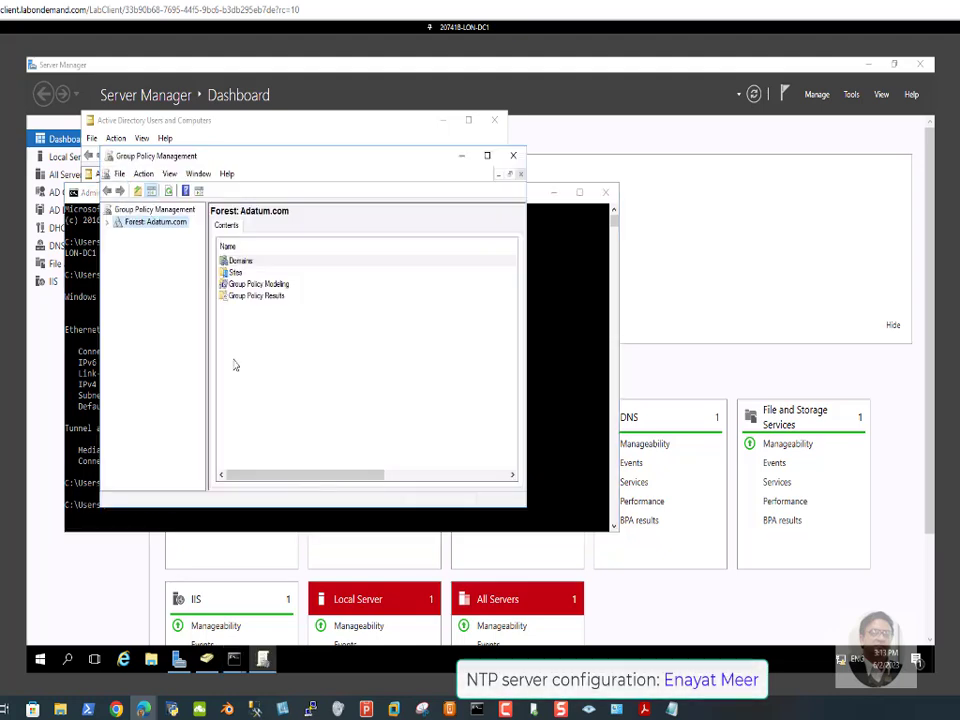
left_click(108, 222)
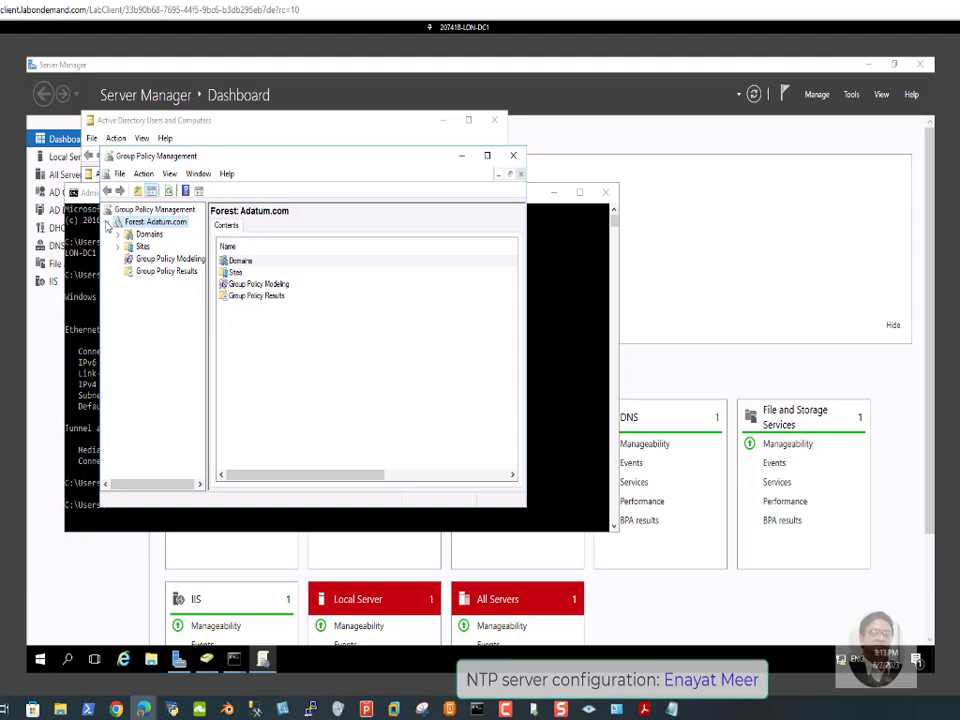
left_click(158, 260)
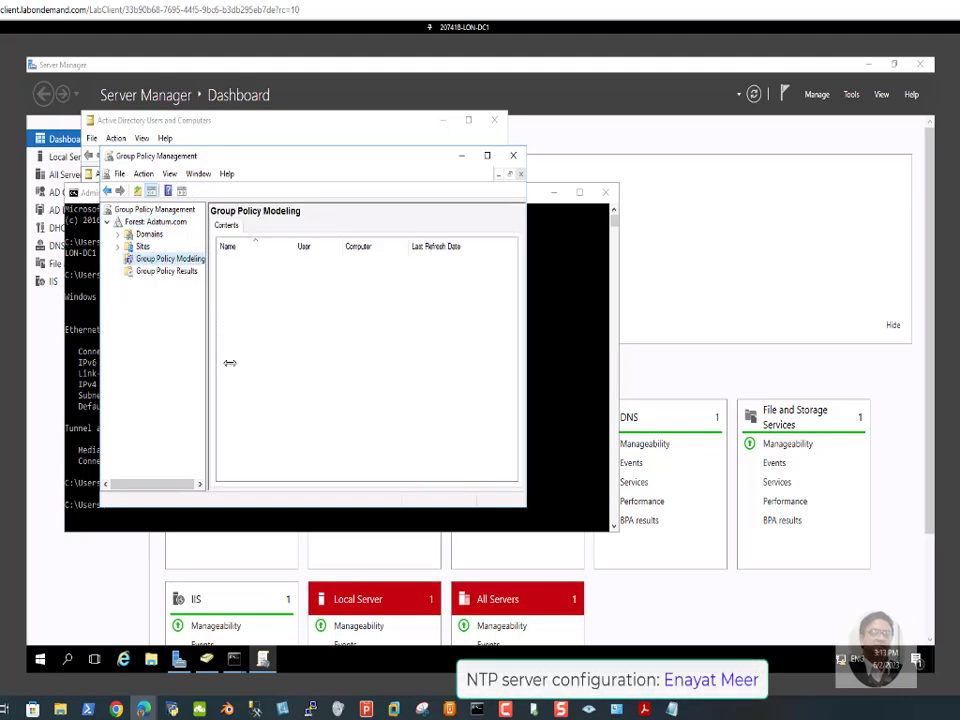
left_click_drag(230, 362, 324, 390)
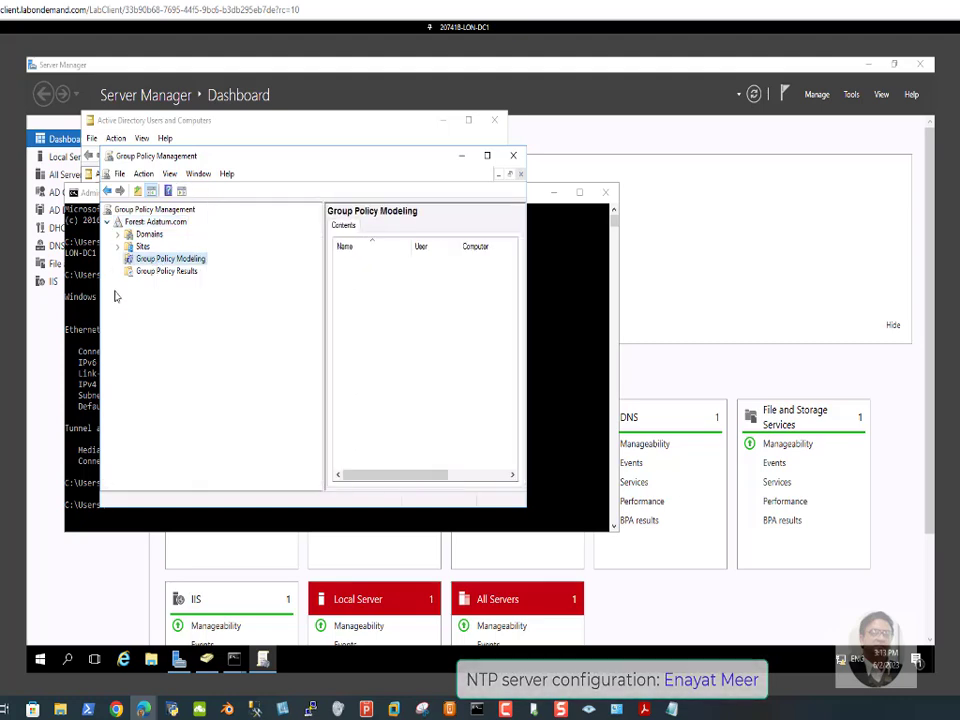
left_click(118, 234)
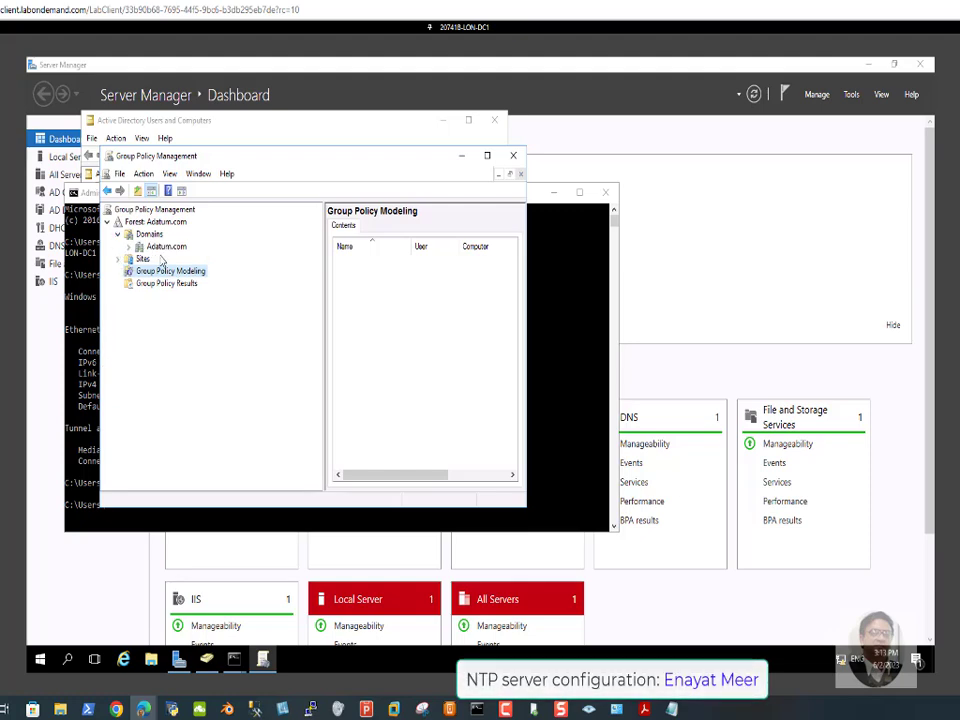
left_click(162, 246)
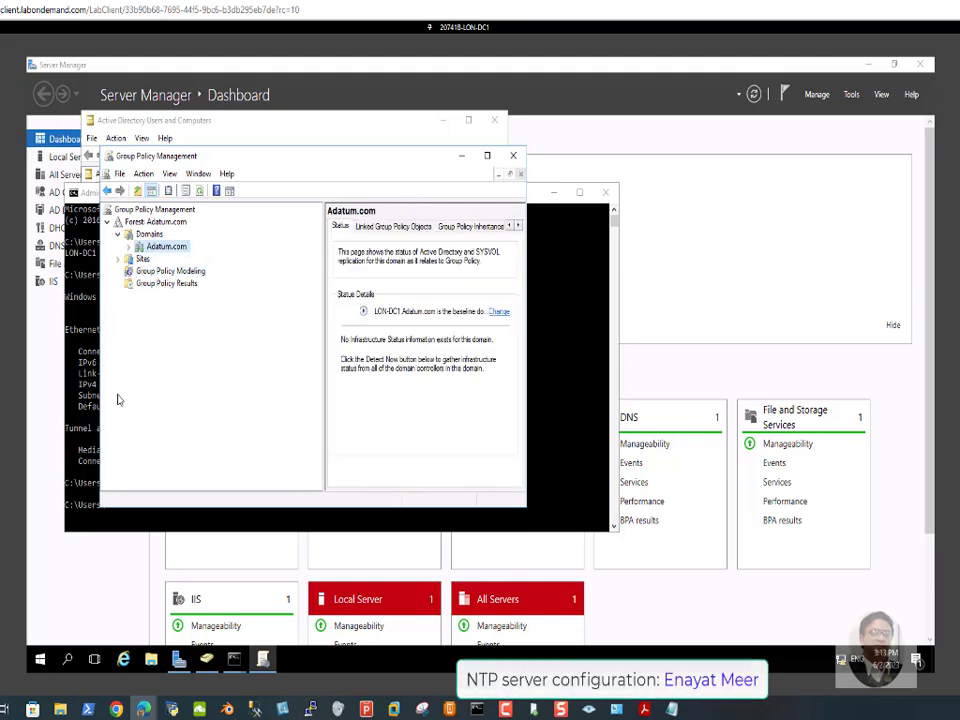
Step: Expand Adatum.com and Domain Controllers to show the Default Domain Controllers Policy
key("Right")
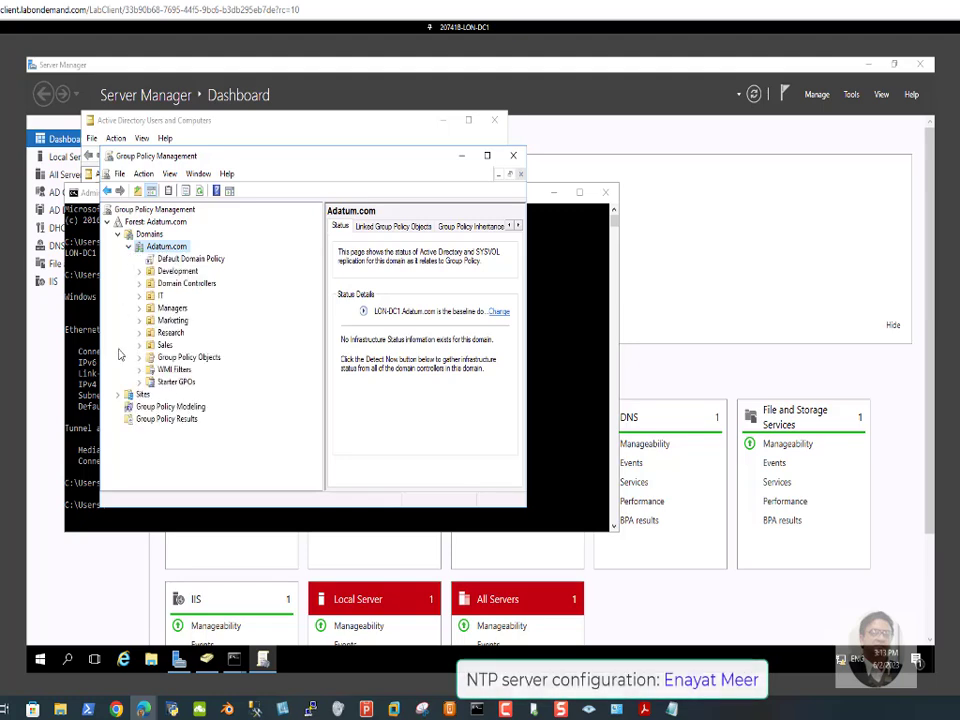
key("Down")
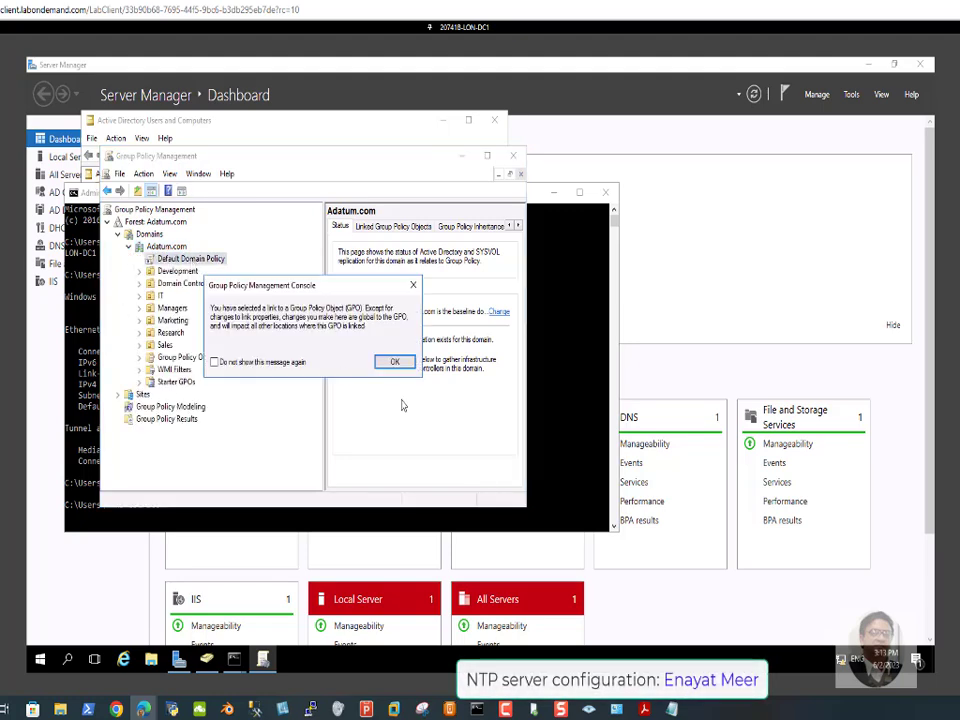
left_click(394, 361)
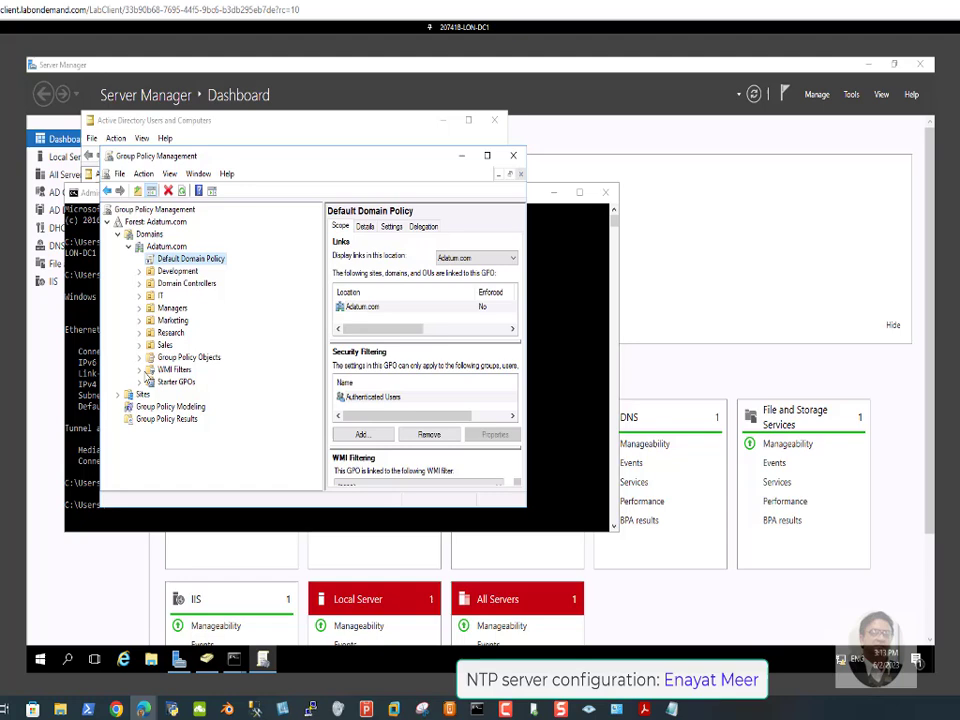
left_click(139, 283)
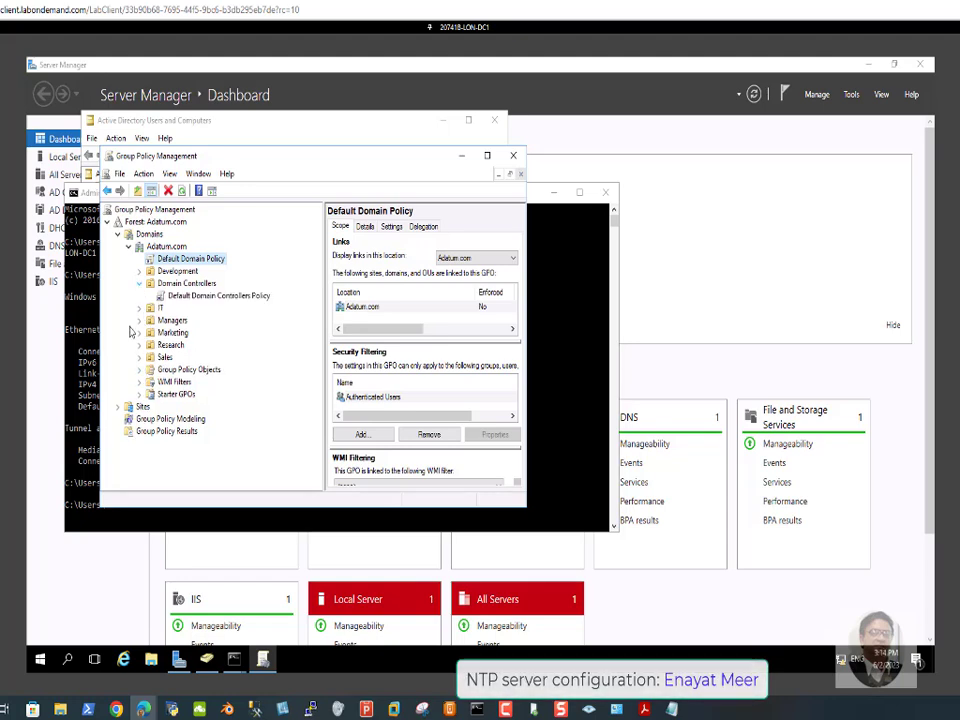
left_click(205, 295)
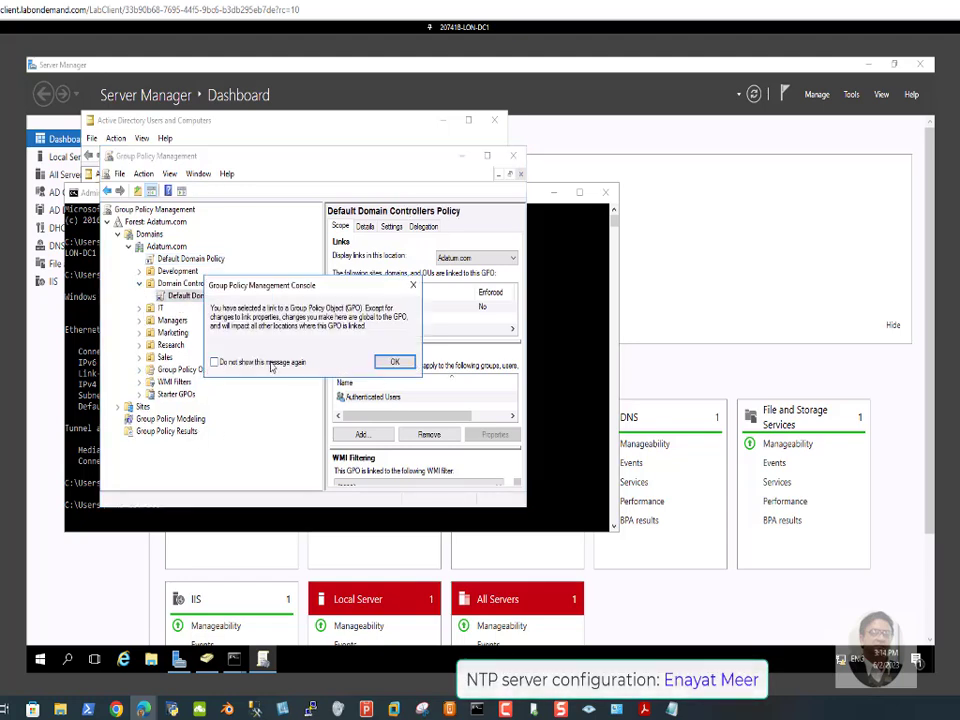
left_click(393, 362)
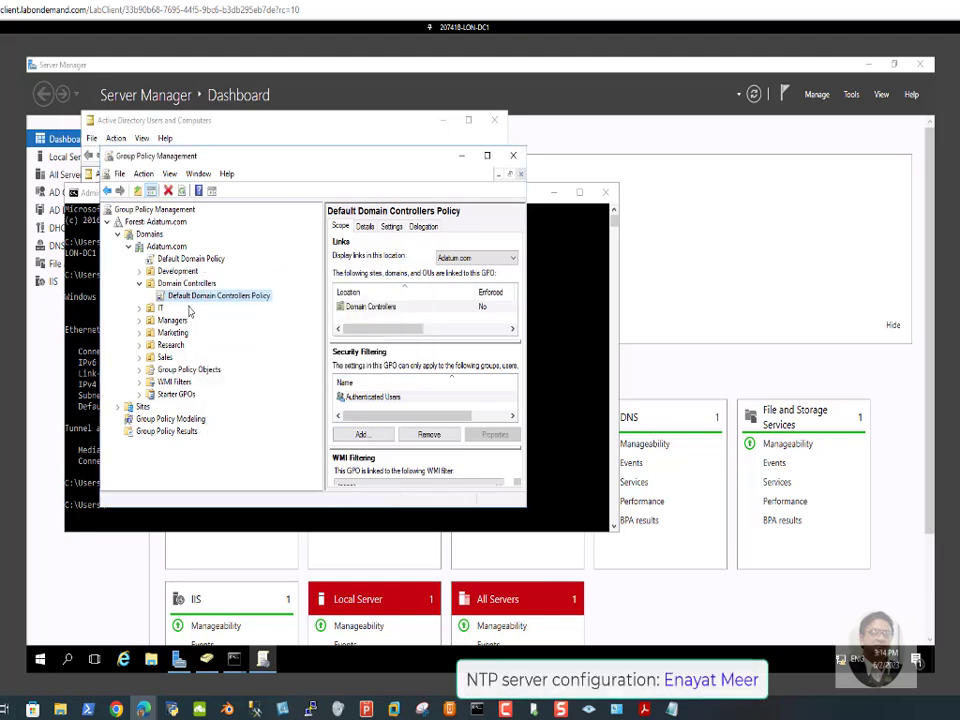
Step: Create a GPO named NTP-Policy linked to the Domain Controllers OU
left_click(186, 285)
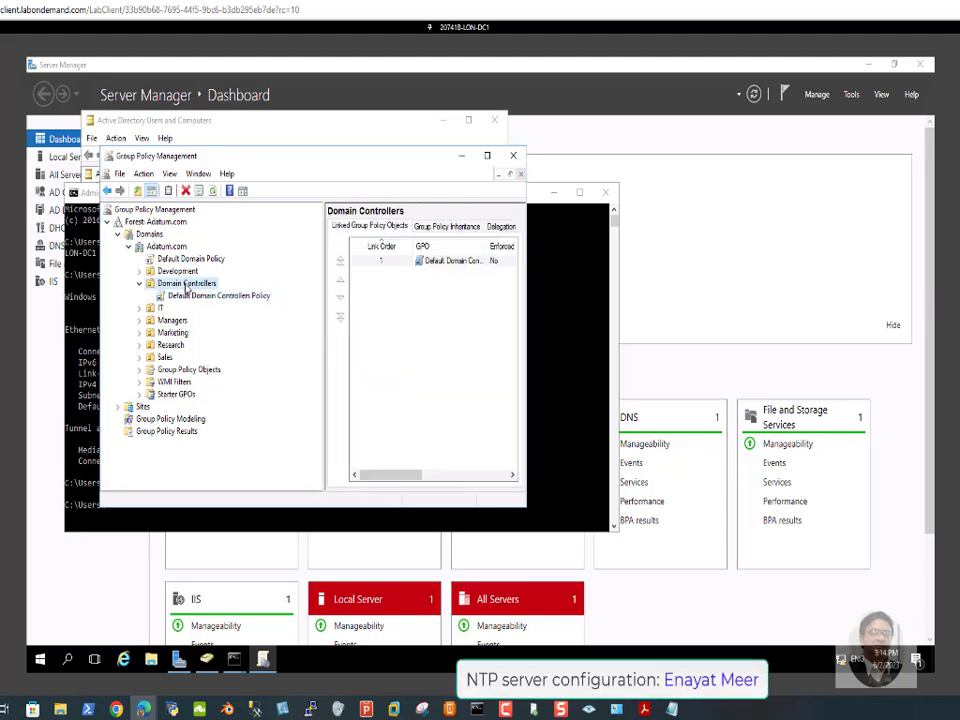
right_click(186, 285)
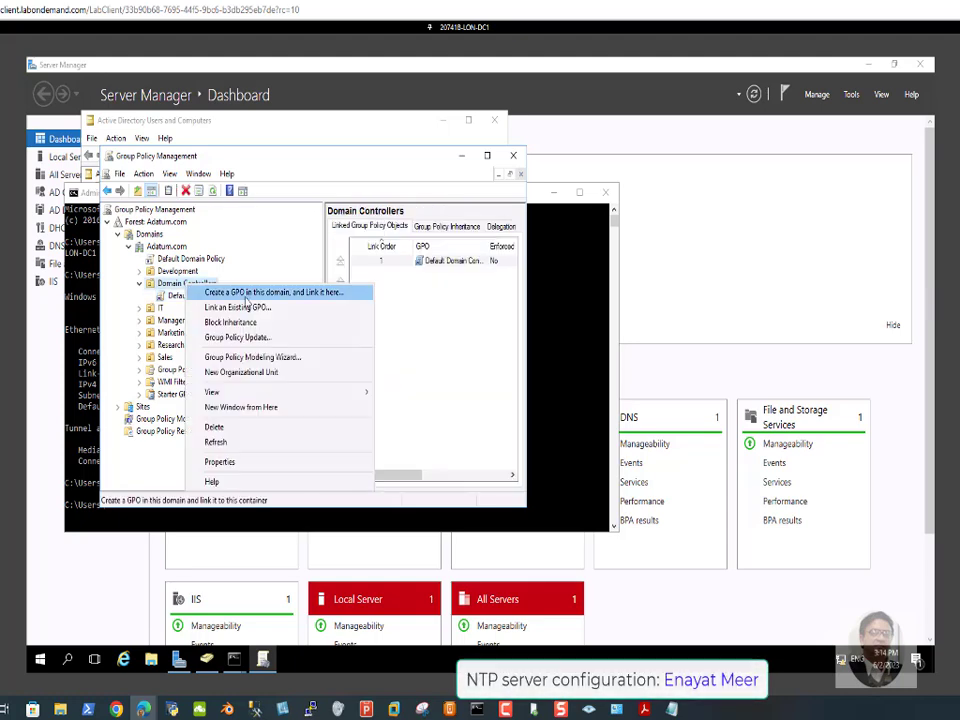
left_click(246, 294)
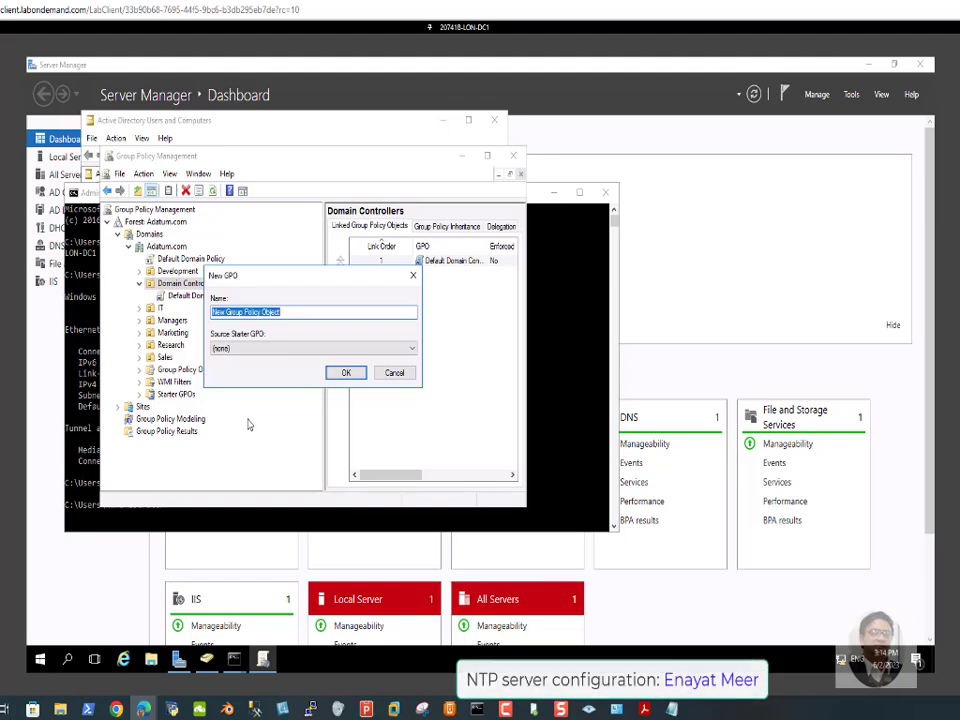
type("NTP-Policy")
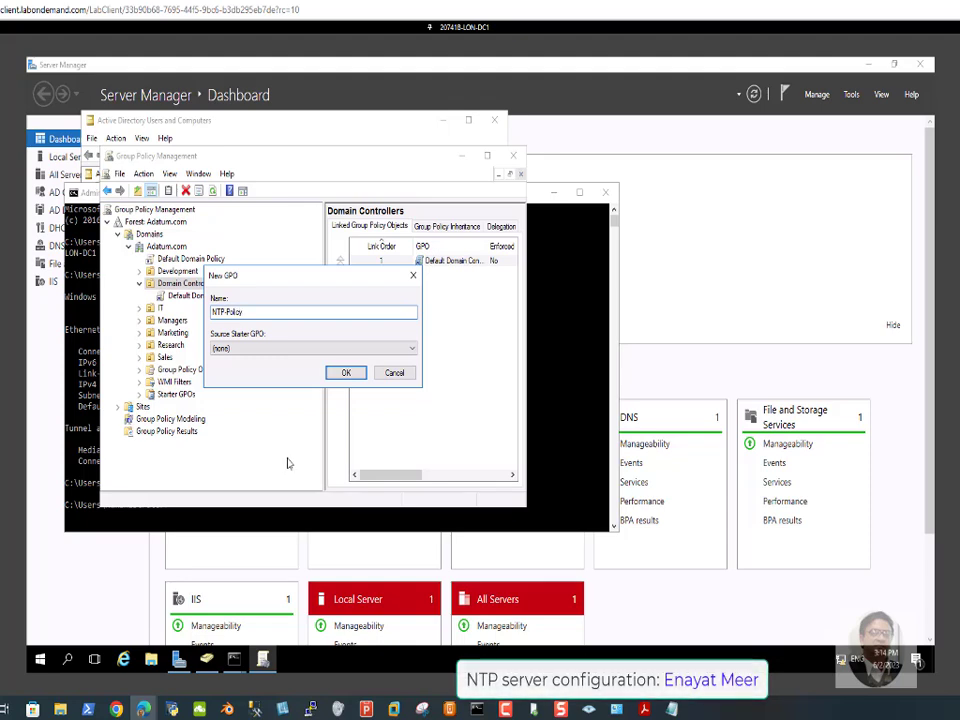
left_click(348, 375)
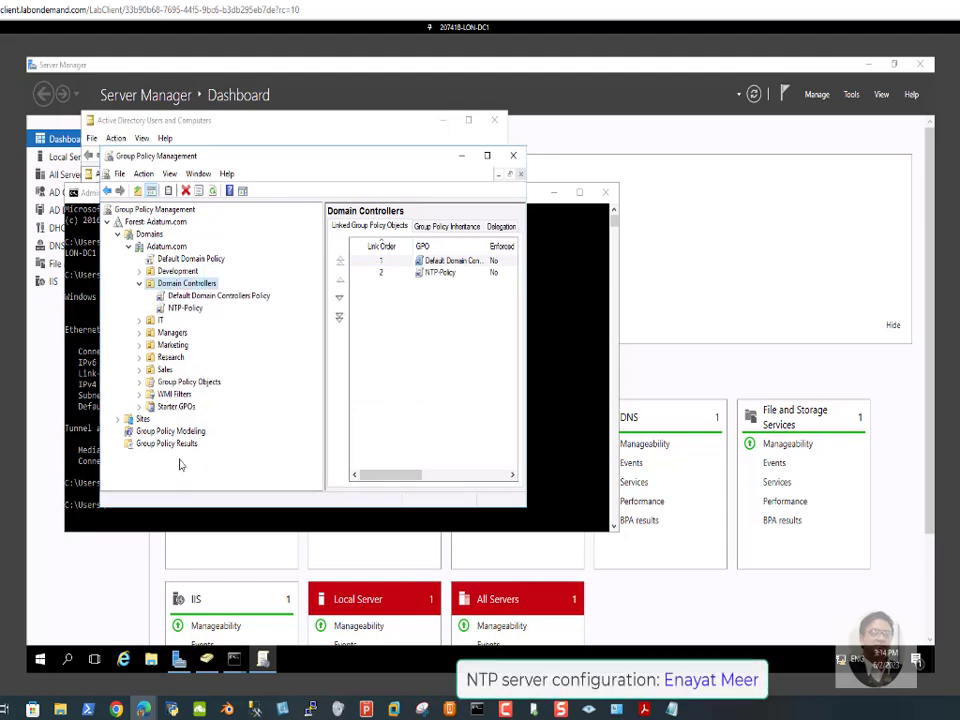
left_click(185, 308)
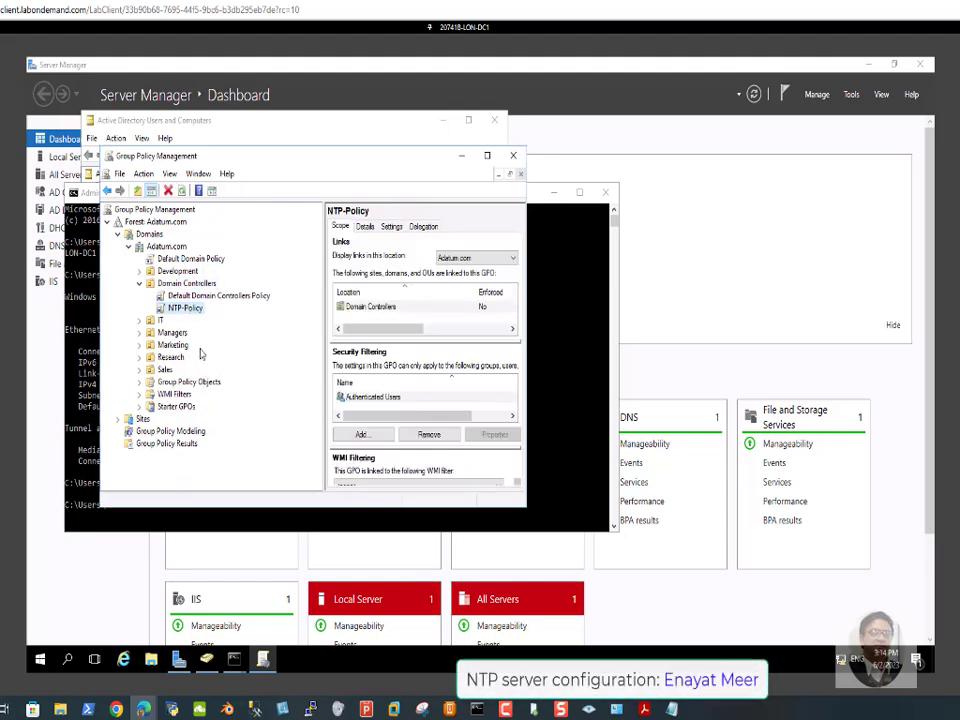
Step: Edit NTP-Policy and expand Computer Configuration > Administrative Templates > System
right_click(193, 314)
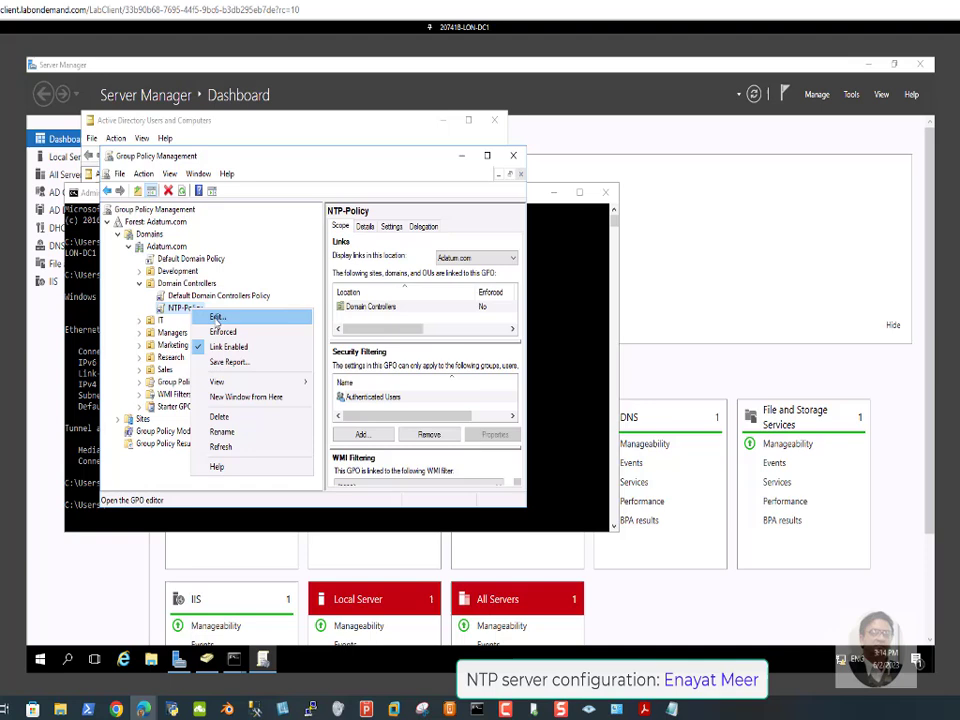
left_click(216, 318)
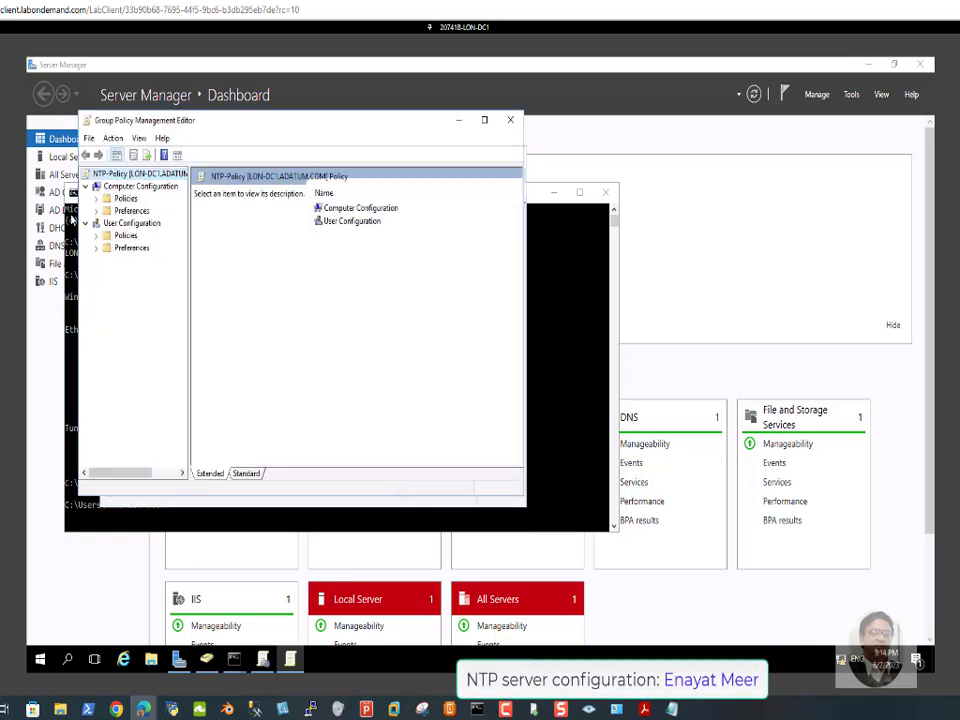
left_click(96, 198)
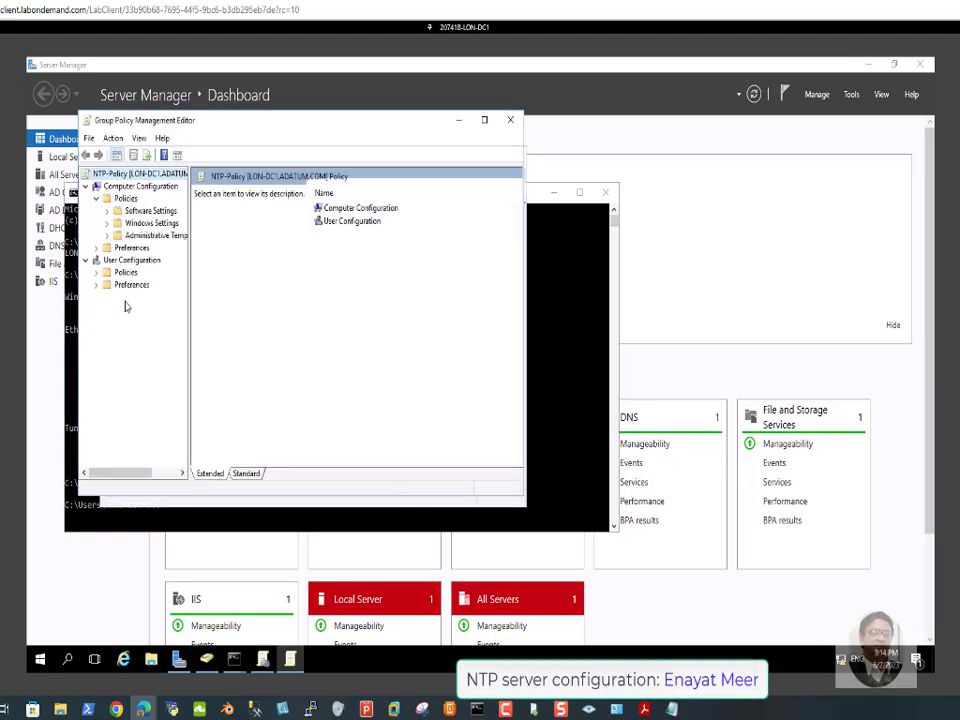
left_click(107, 235)
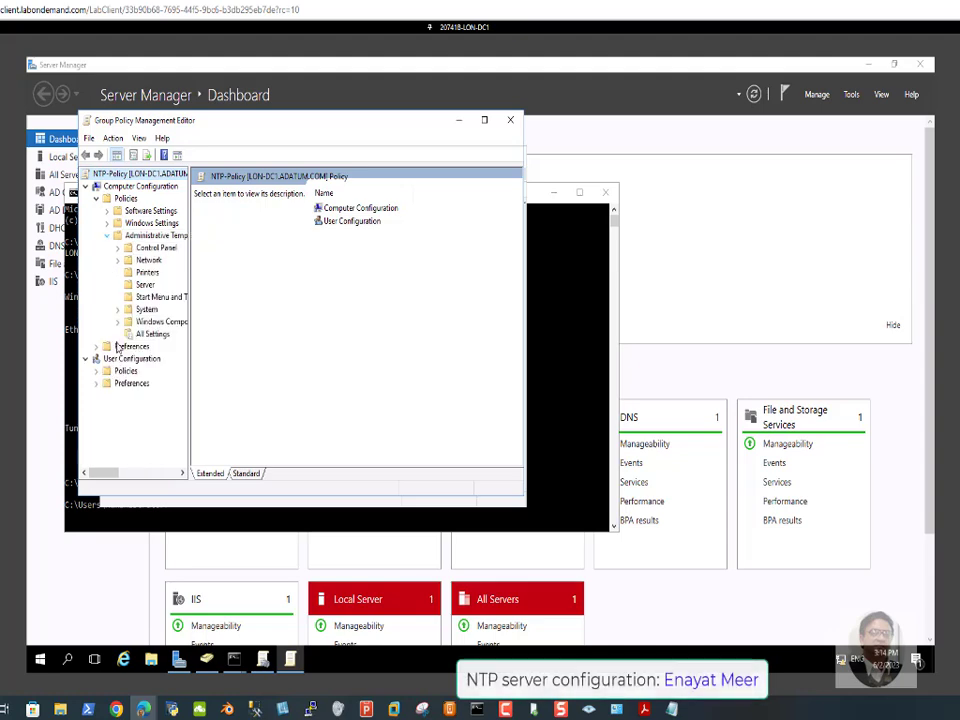
left_click_drag(197, 412, 345, 412)
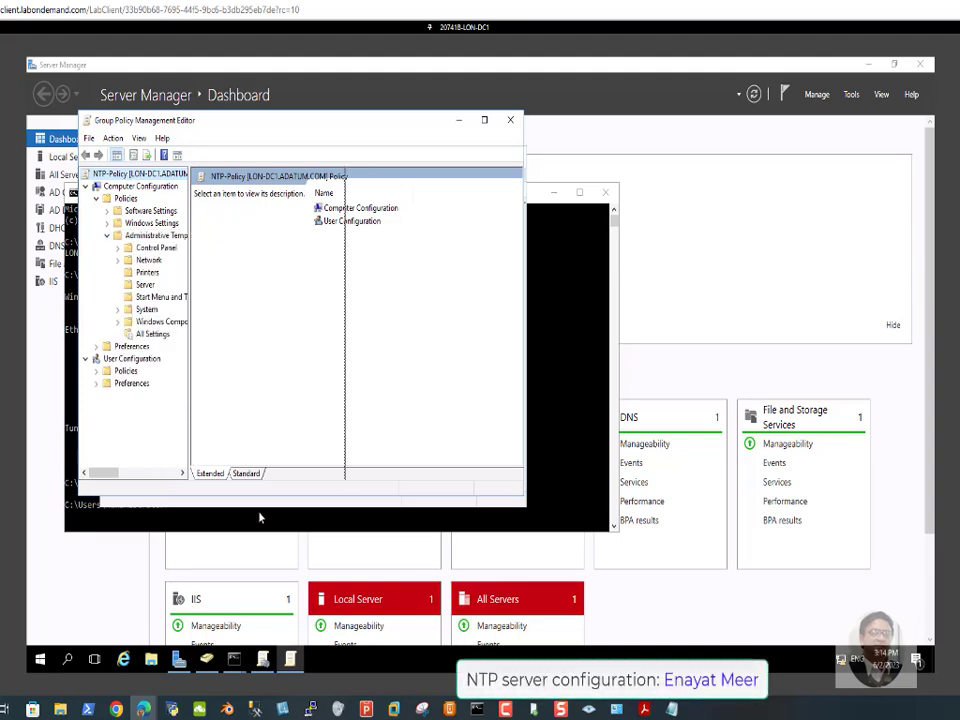
left_click(140, 310)
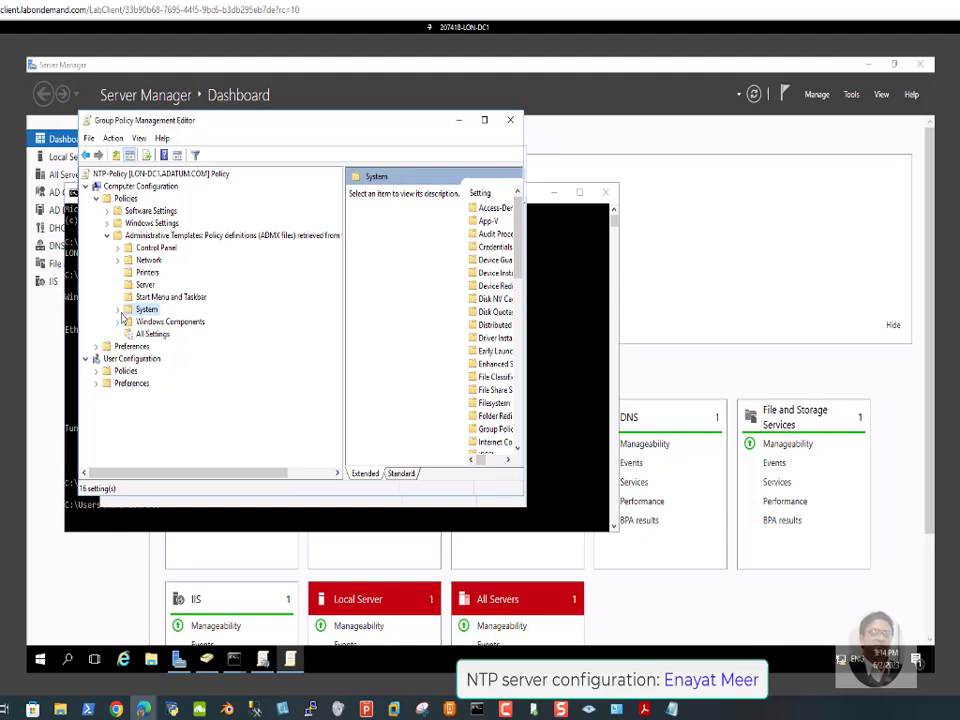
left_click(118, 311)
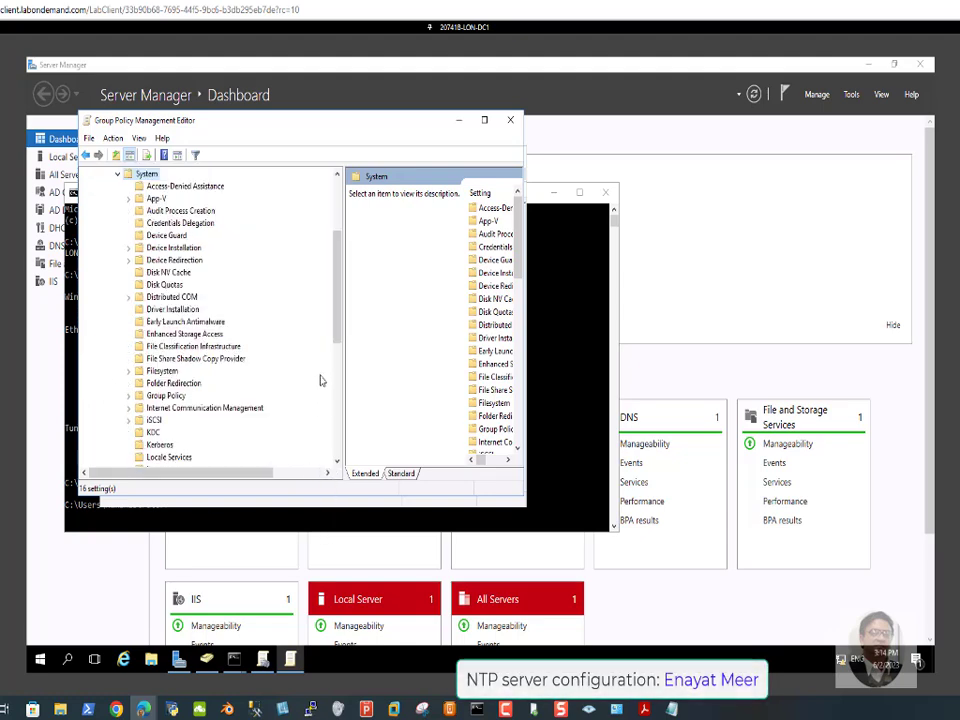
Step: Show Windows Time Service with Time Providers in a maximized editor, Standard view
left_click_drag(337, 340, 339, 422)
scroll(339, 422, "down", 4)
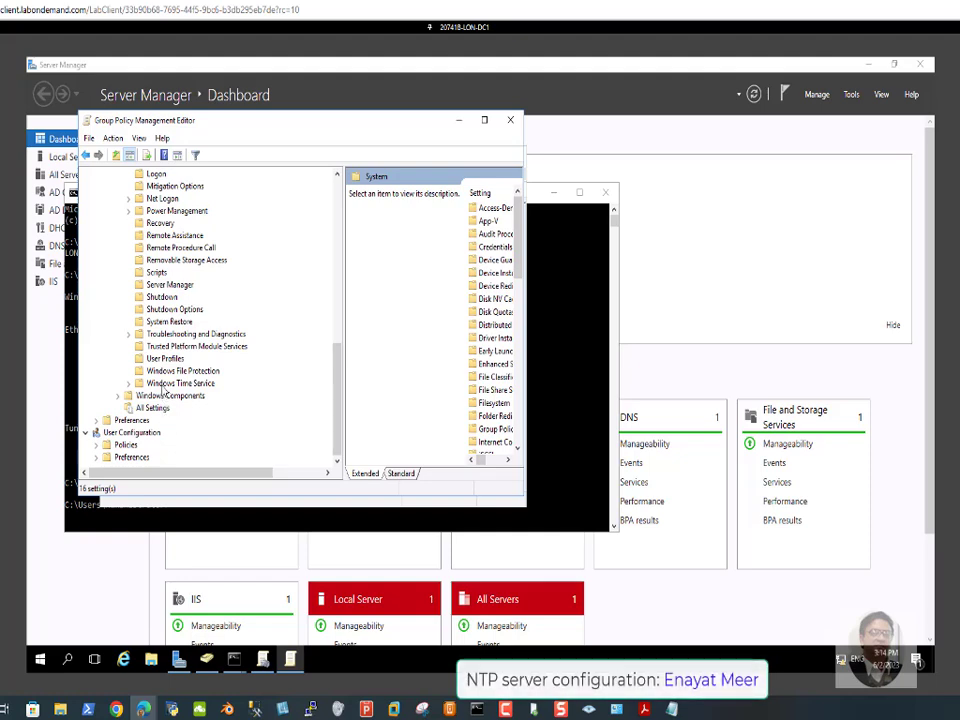
left_click(168, 384)
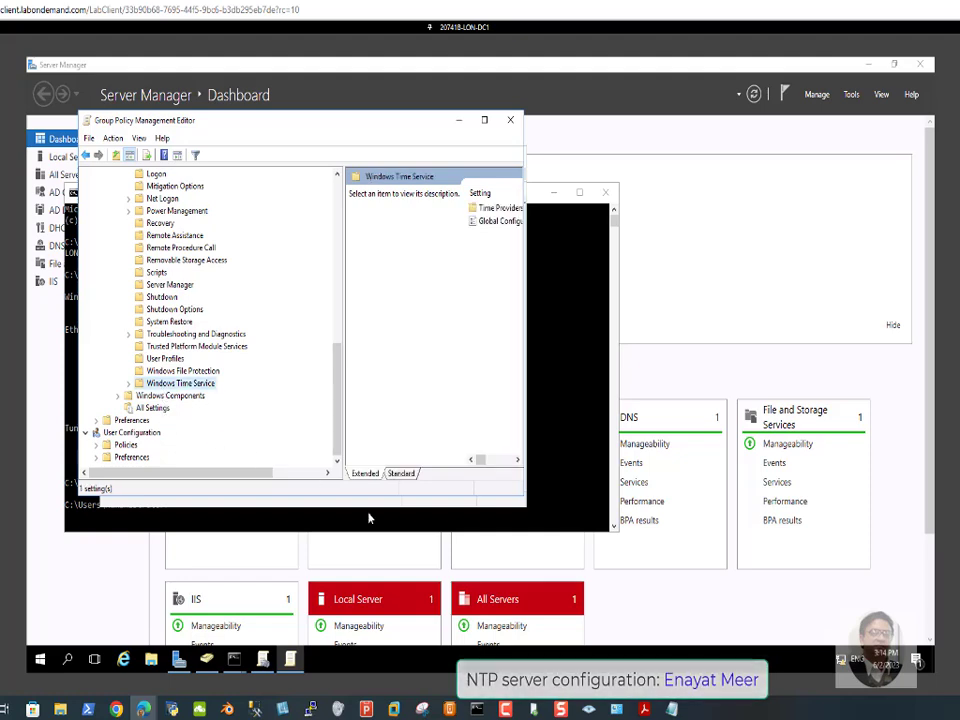
left_click(484, 120)
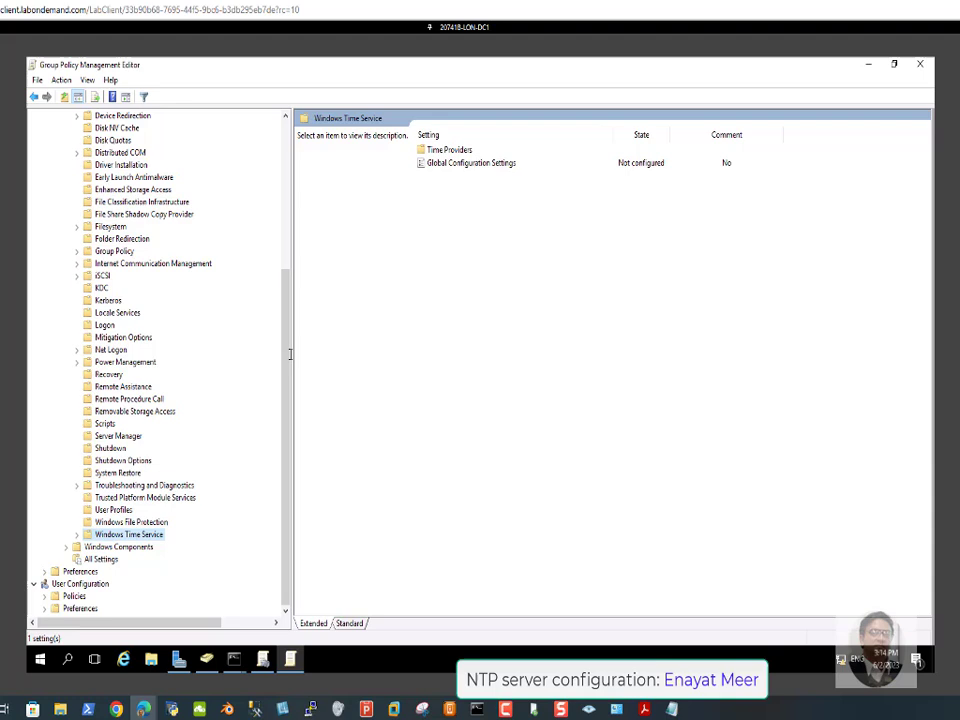
left_click(77, 534)
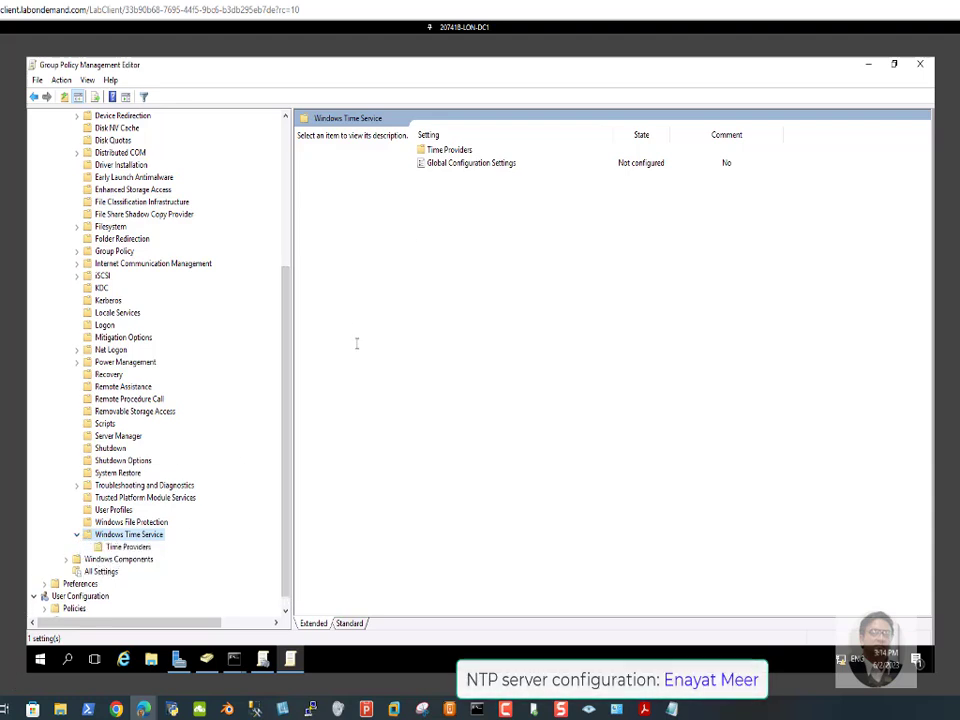
left_click(349, 623)
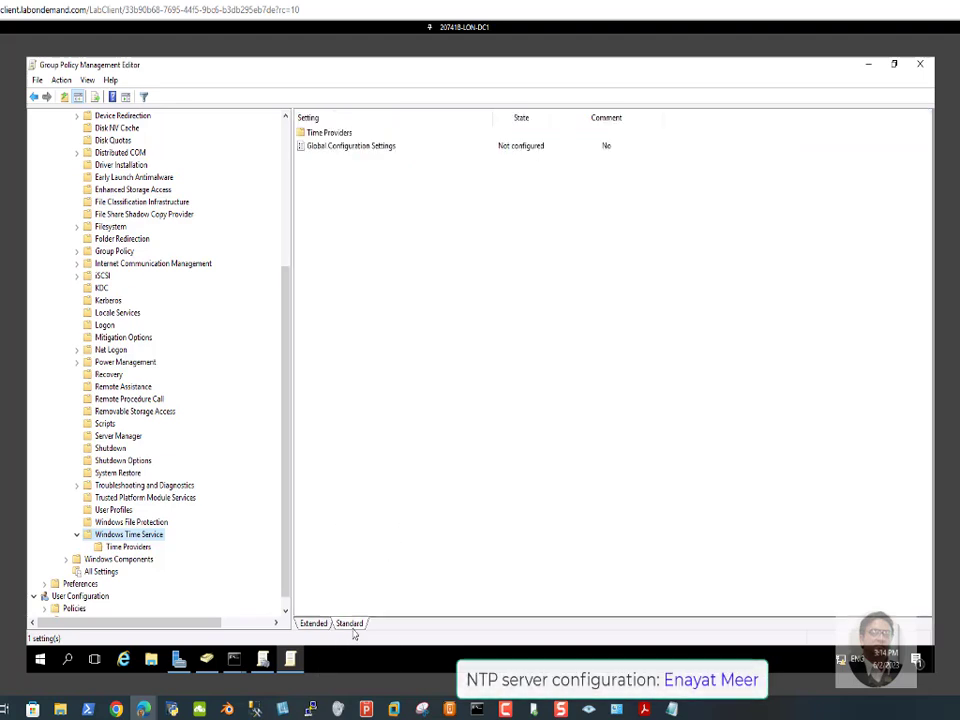
Step: Set Global Configuration Settings to Enabled with default values and apply
double_click(338, 147)
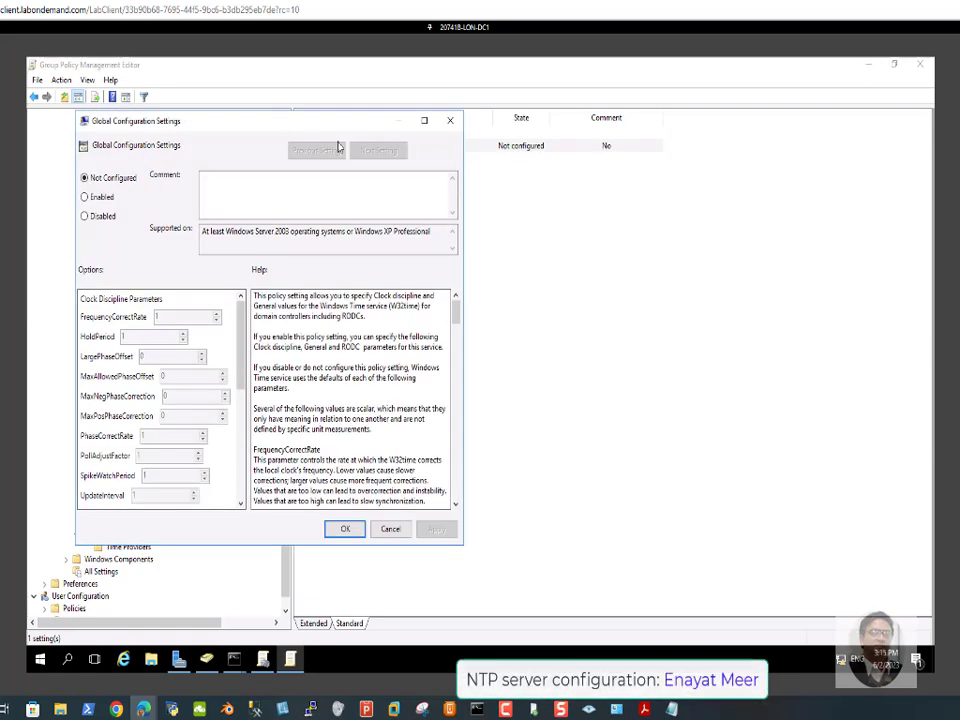
left_click_drag(280, 130, 441, 128)
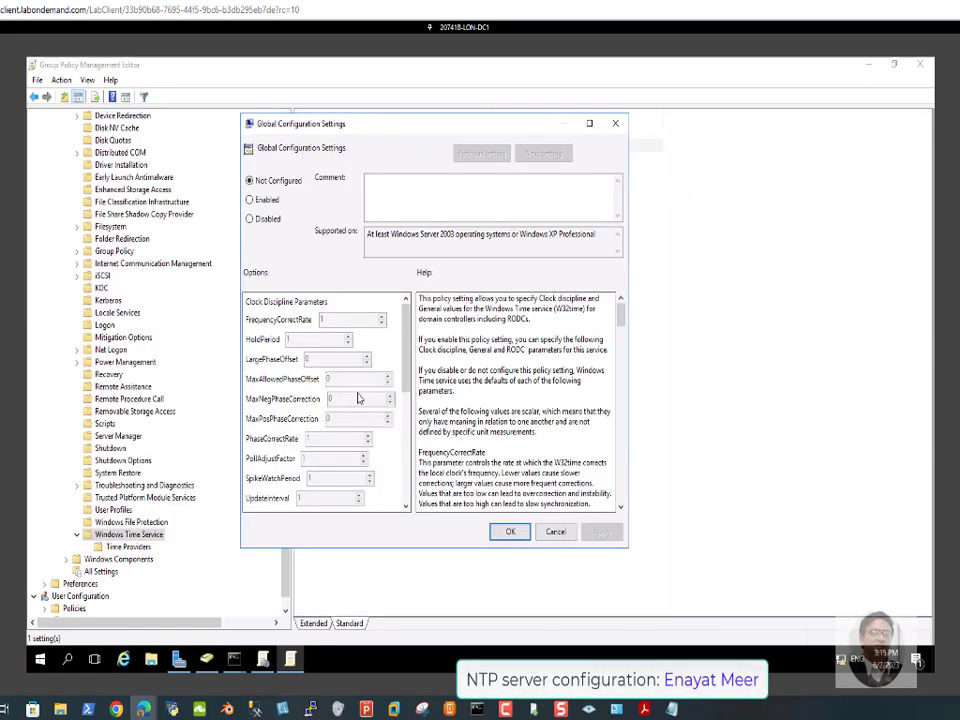
left_click(251, 203)
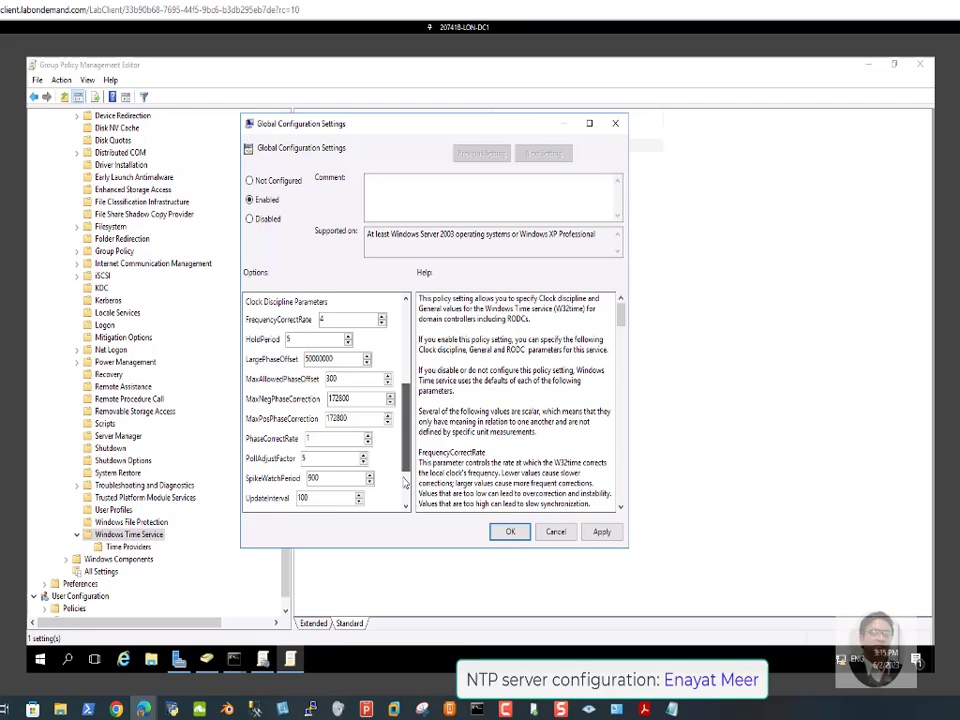
mouse_move(407, 390)
left_mouse_down()
mouse_move(407, 515)
mouse_move(407, 390)
left_mouse_up()
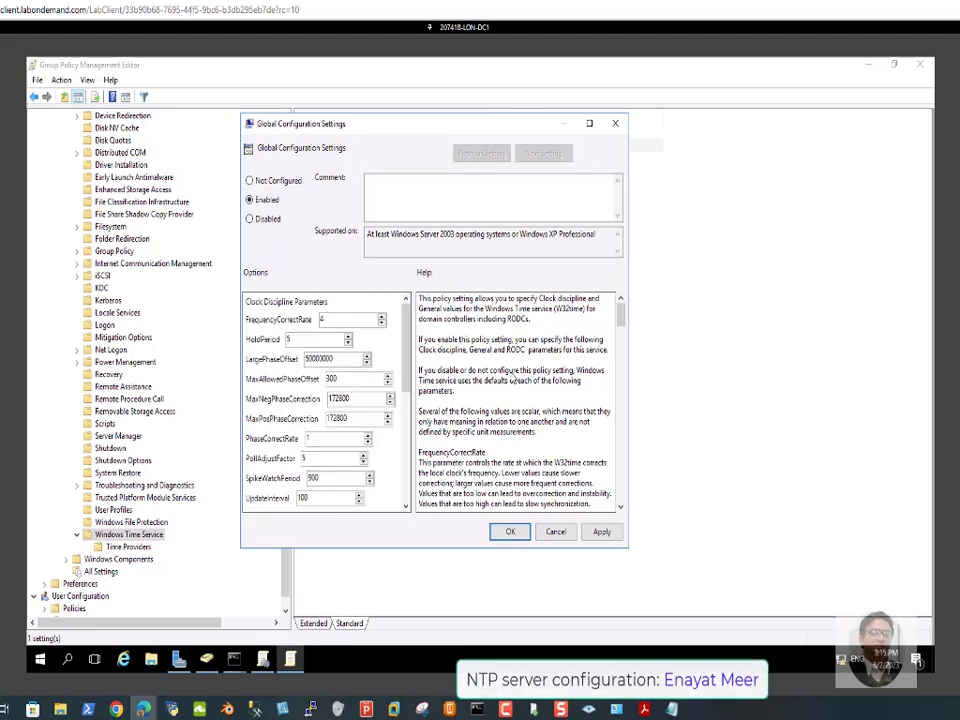
left_click(601, 532)
left_click(509, 534)
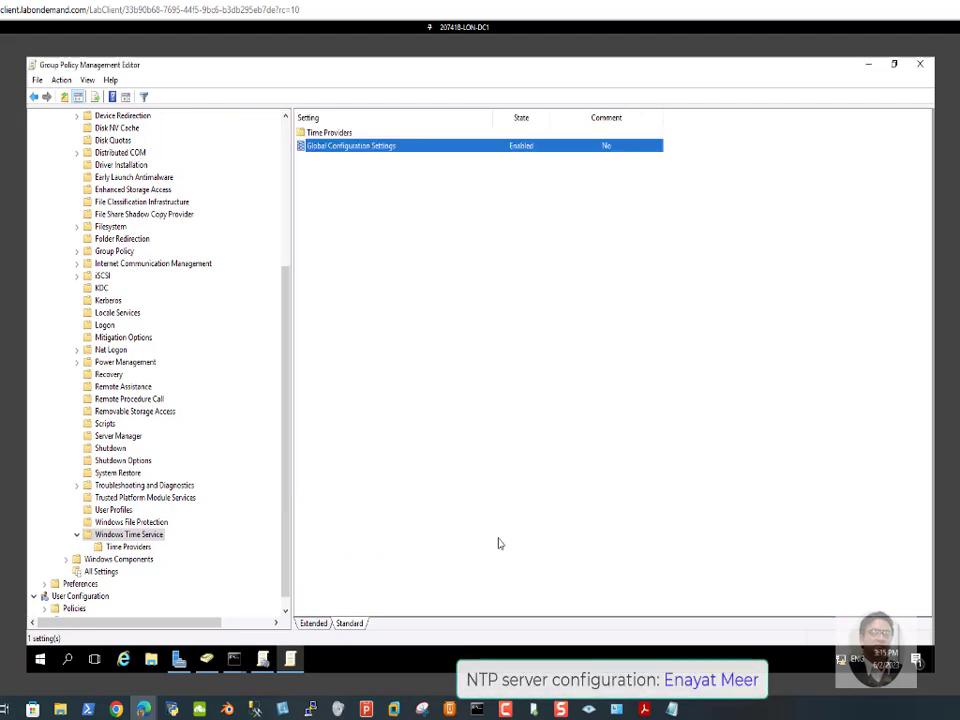
Step: Enable Configure Windows NTP Client under Time Providers and select the NtpServer value
double_click(330, 133)
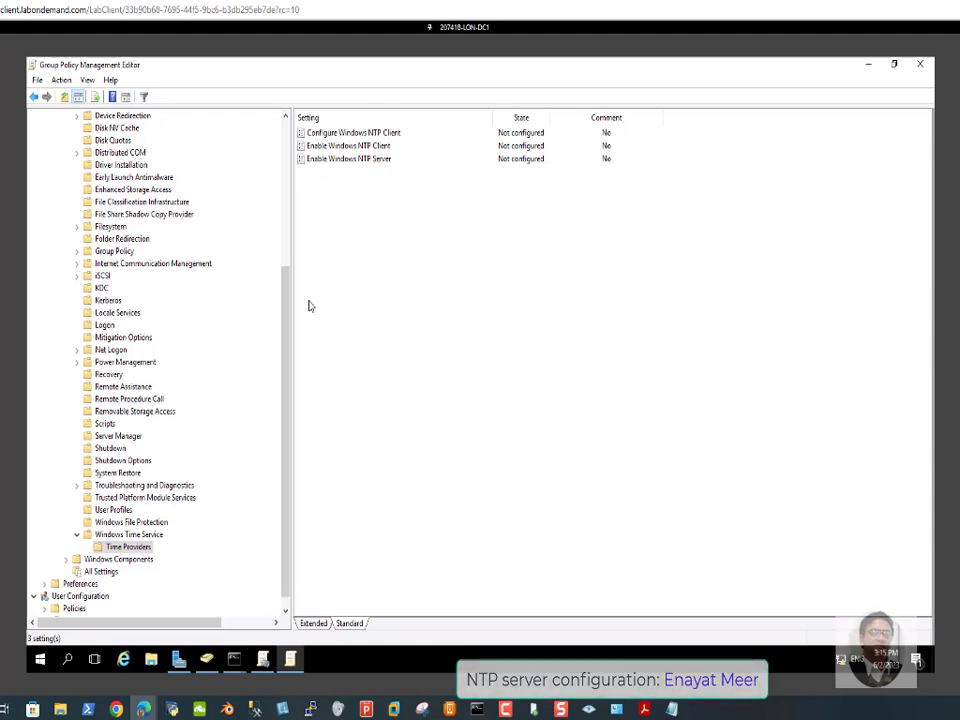
double_click(318, 133)
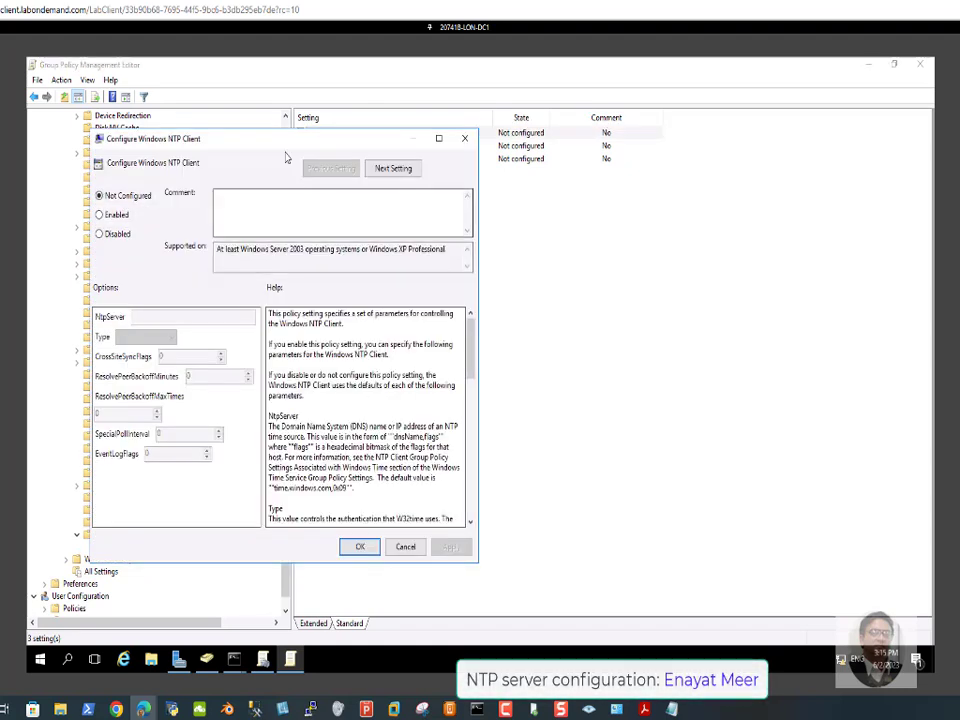
left_click_drag(276, 141, 448, 174)
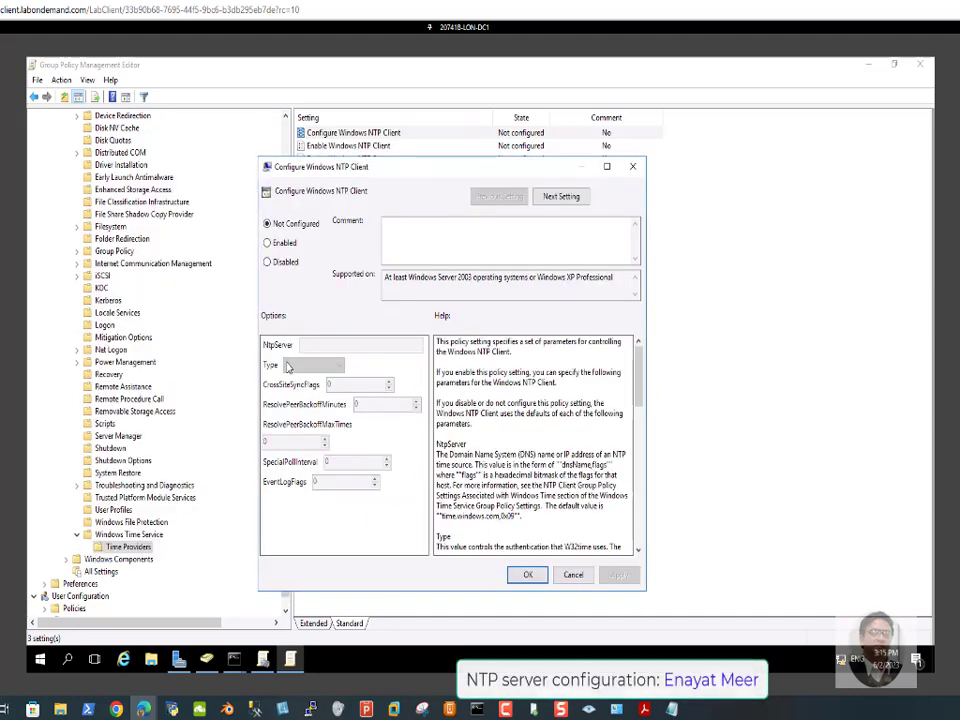
left_click(267, 244)
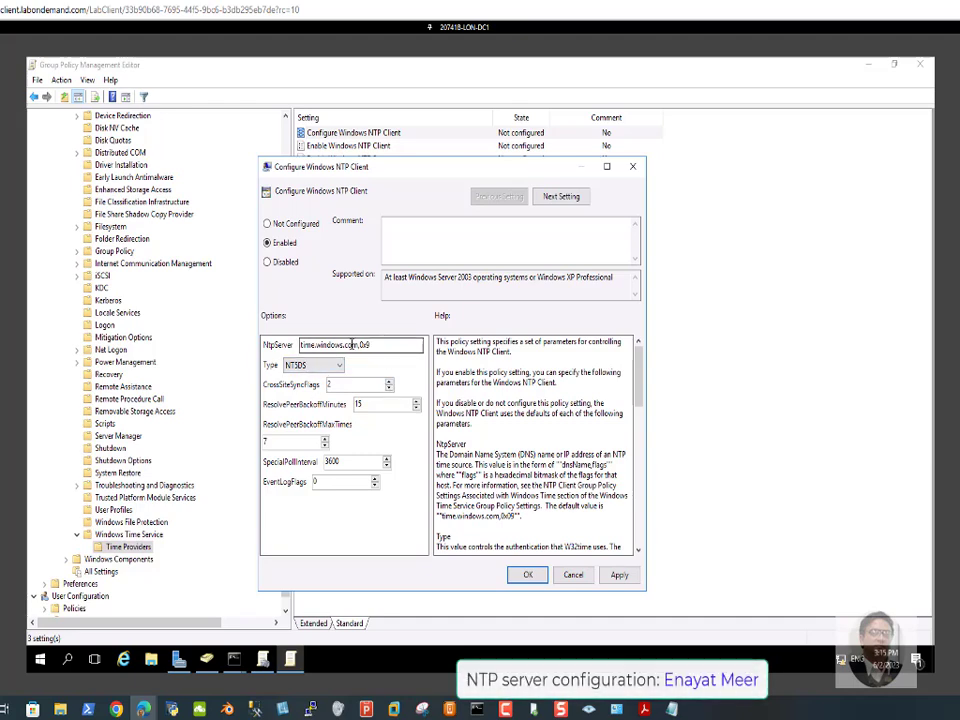
double_click(352, 344)
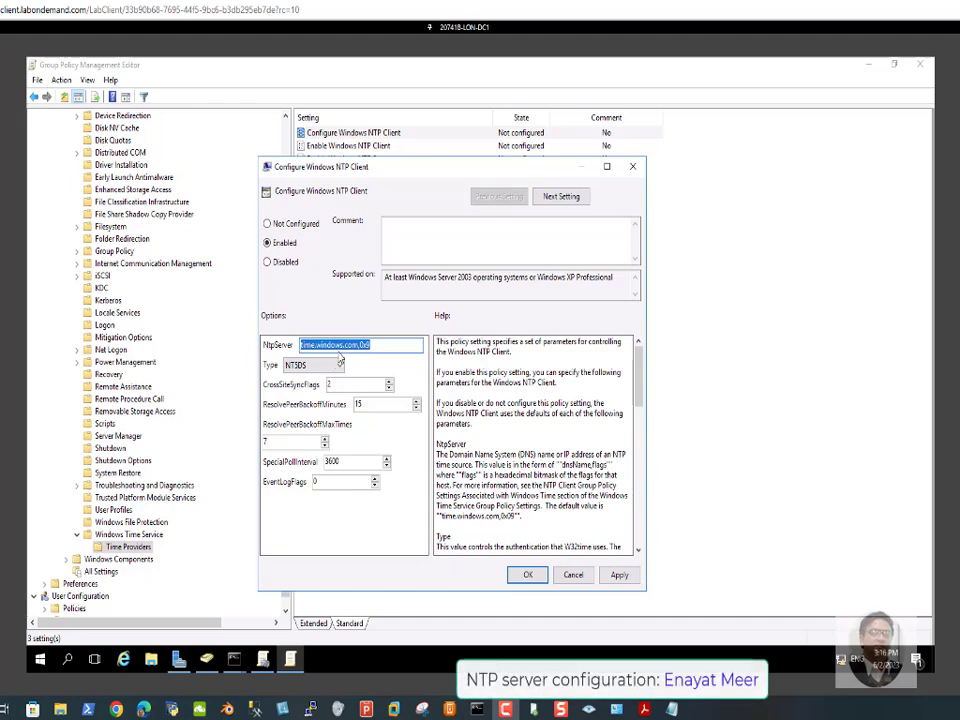
left_click(233, 660)
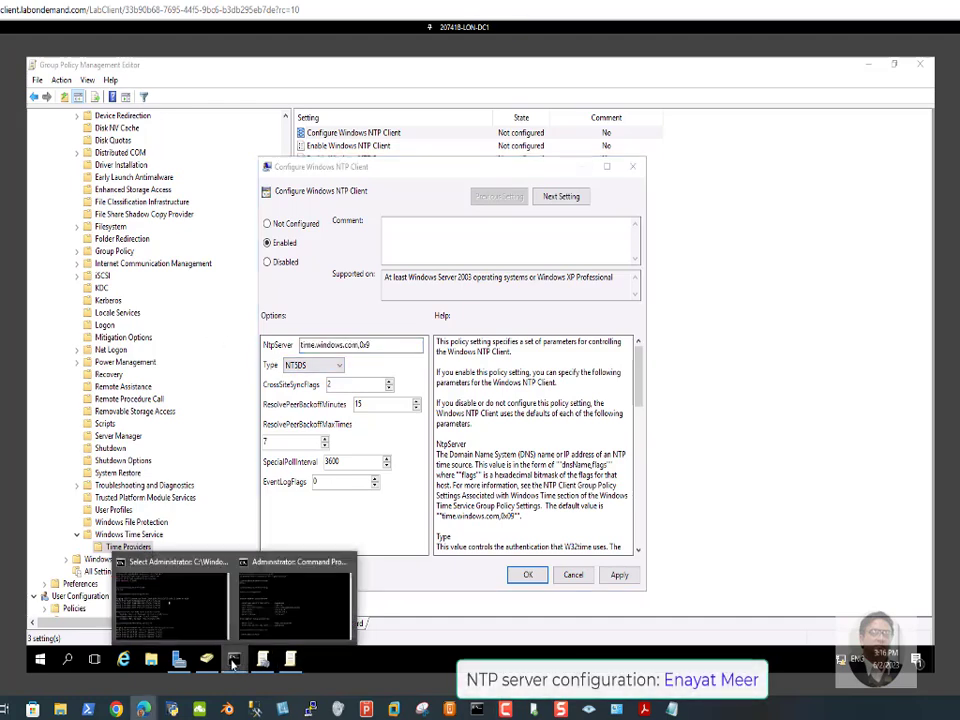
left_click(172, 605)
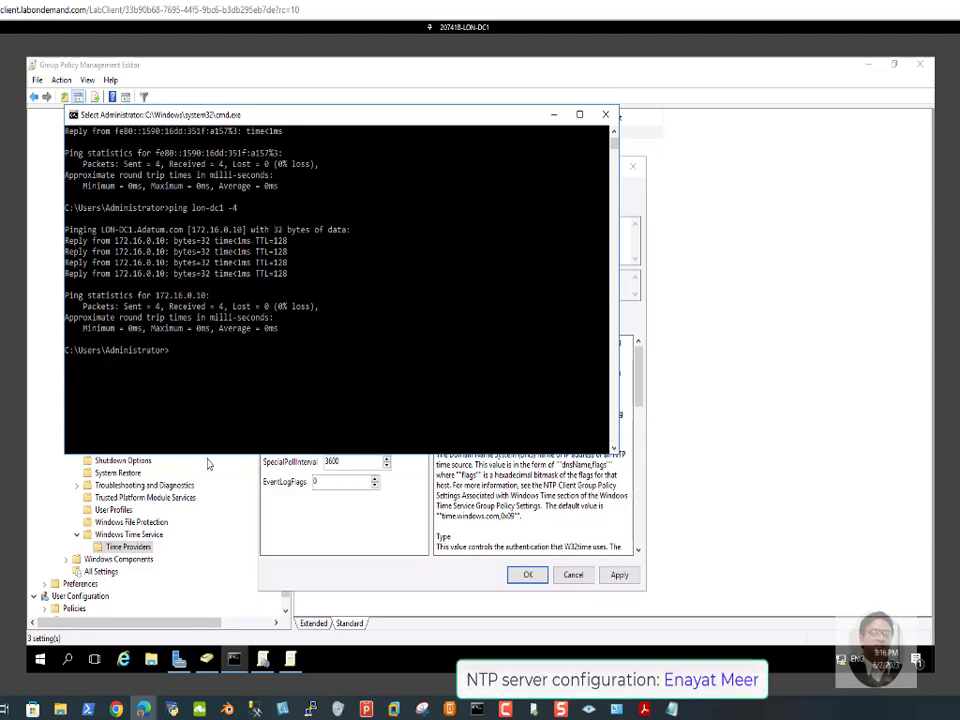
left_click(233, 660)
left_click(293, 625)
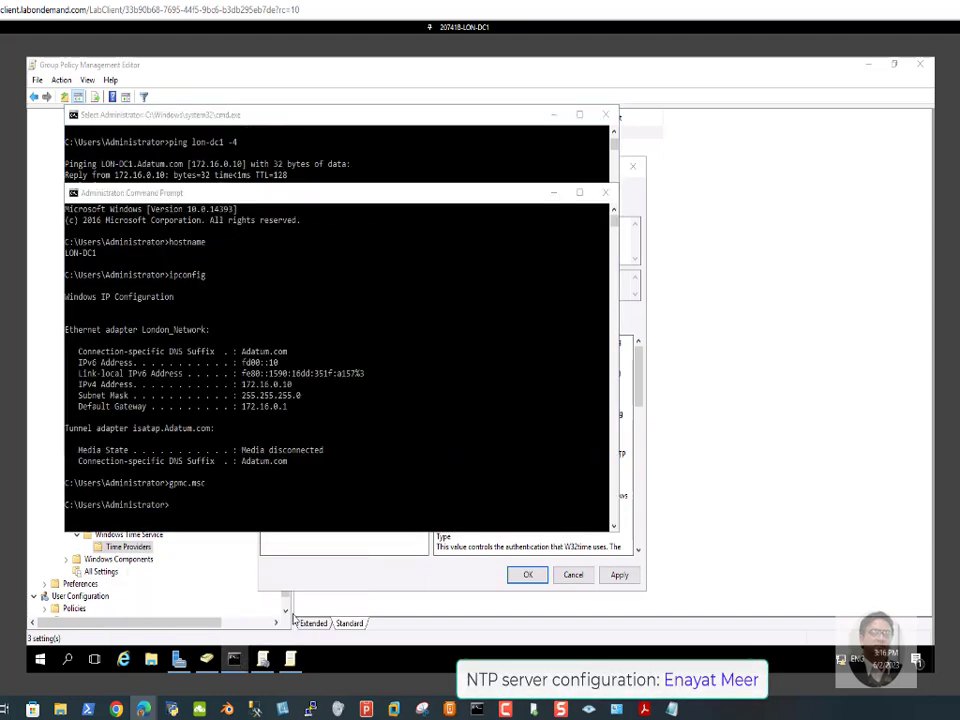
left_click(556, 115)
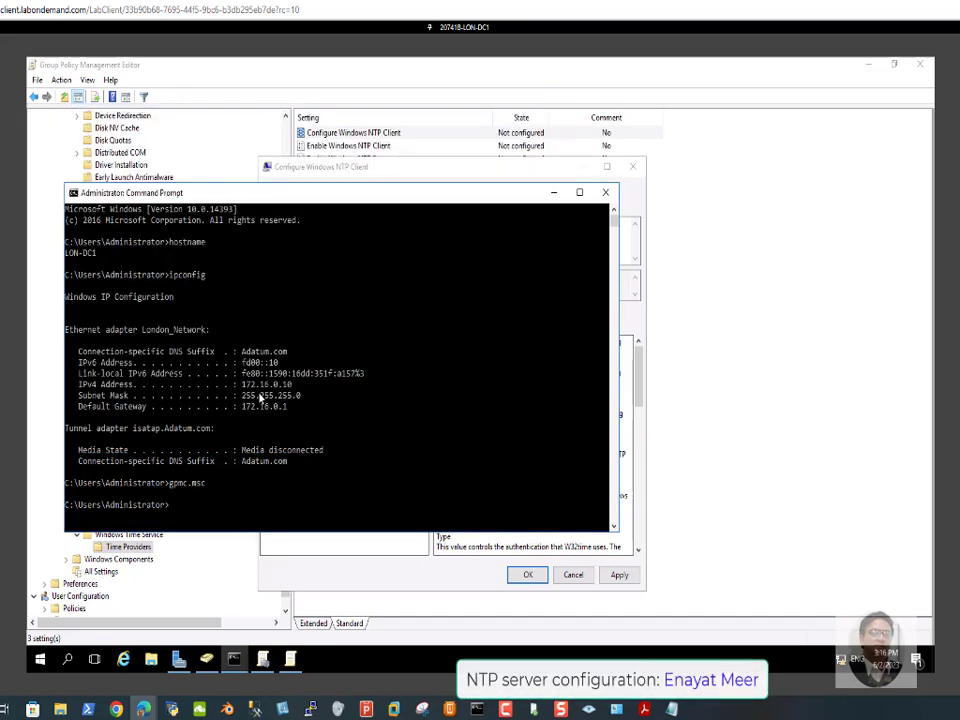
left_click(554, 194)
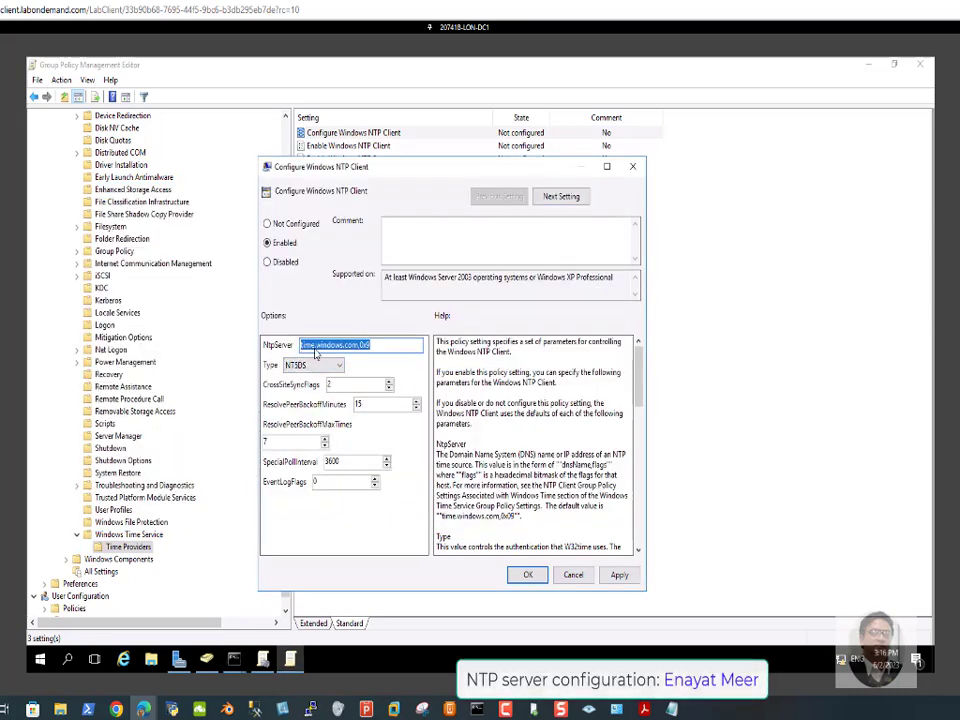
Step: Set NtpServer to 172.16.0.10,0x01 and Type to NTP, then apply and close
type("172.")
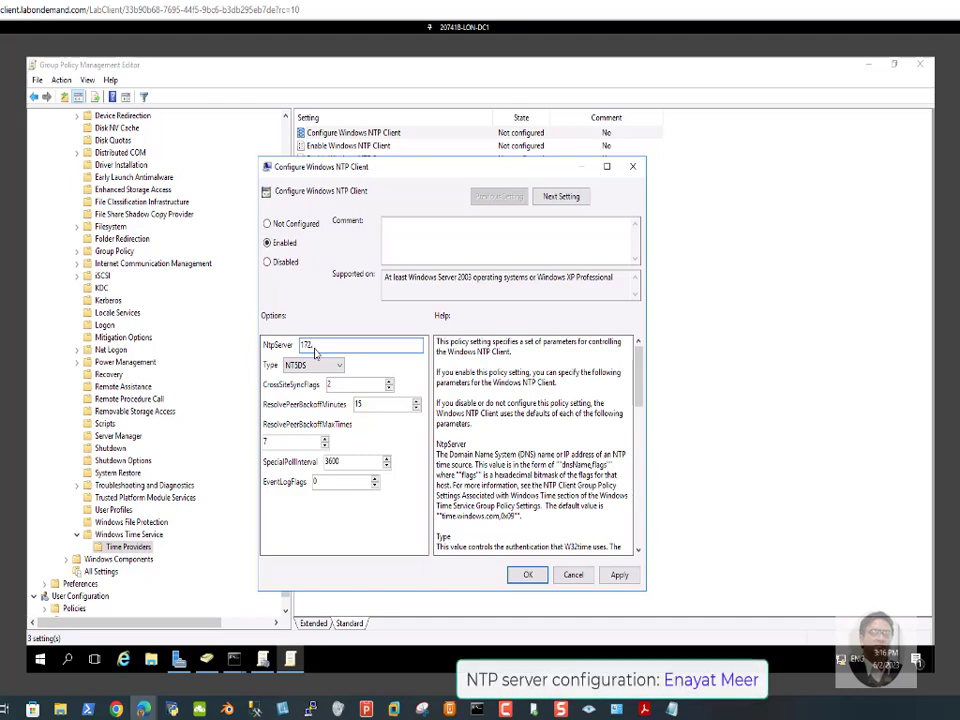
type("16.0")
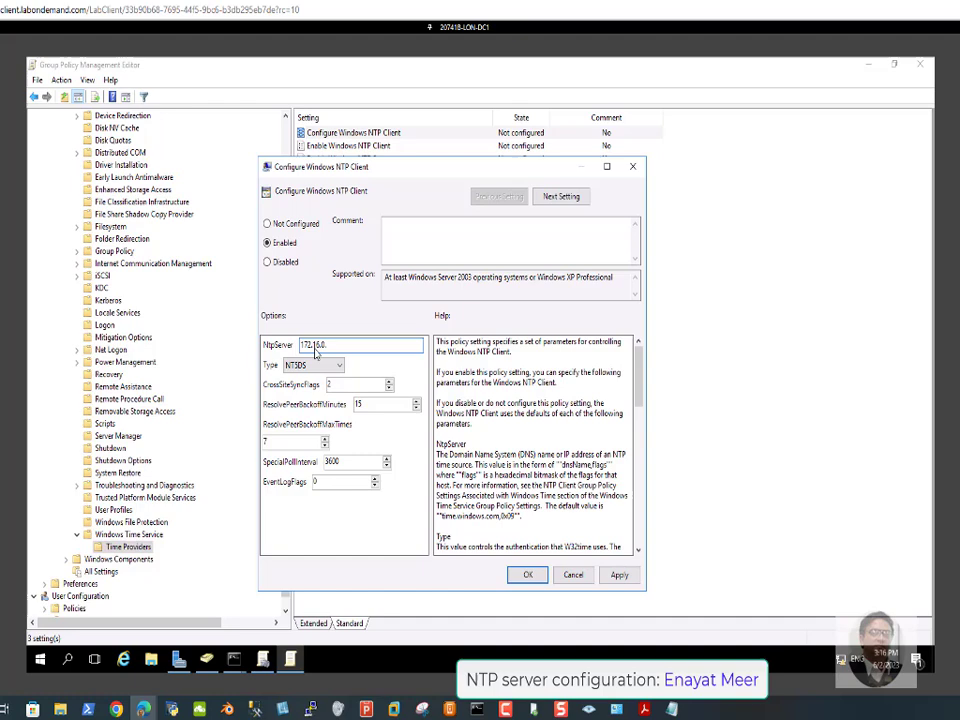
type(".10")
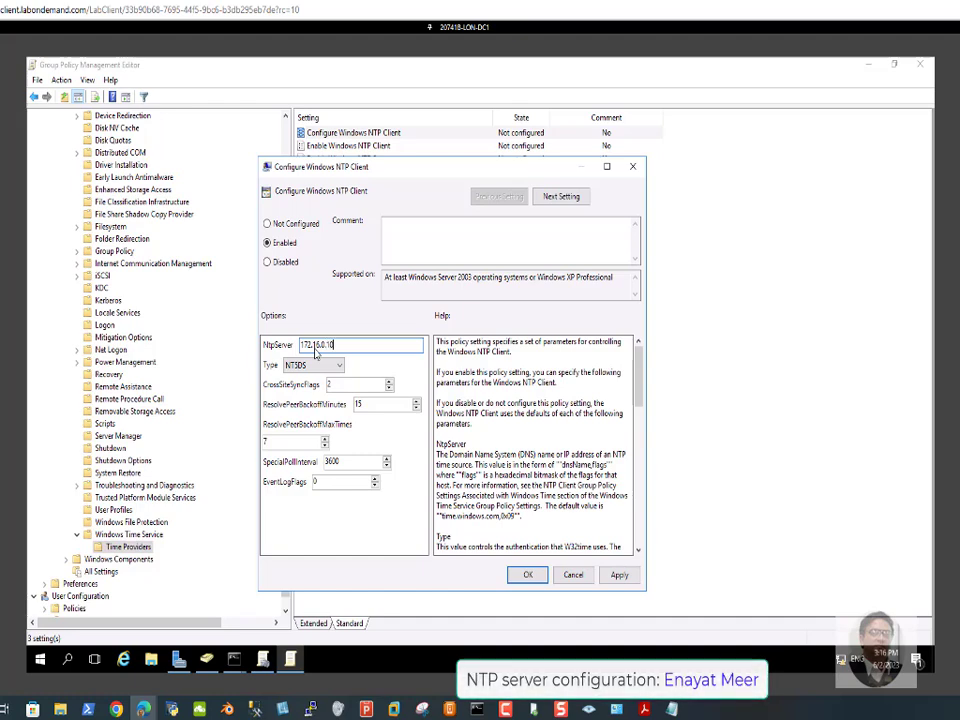
type(",0x0")
type("1")
left_click(314, 365)
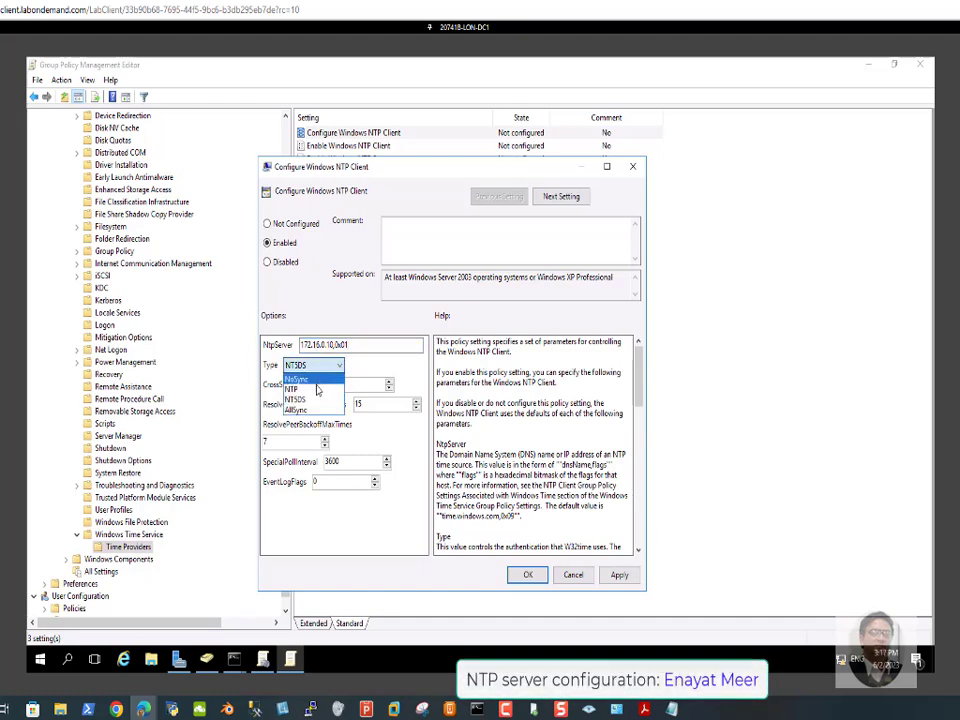
left_click(295, 389)
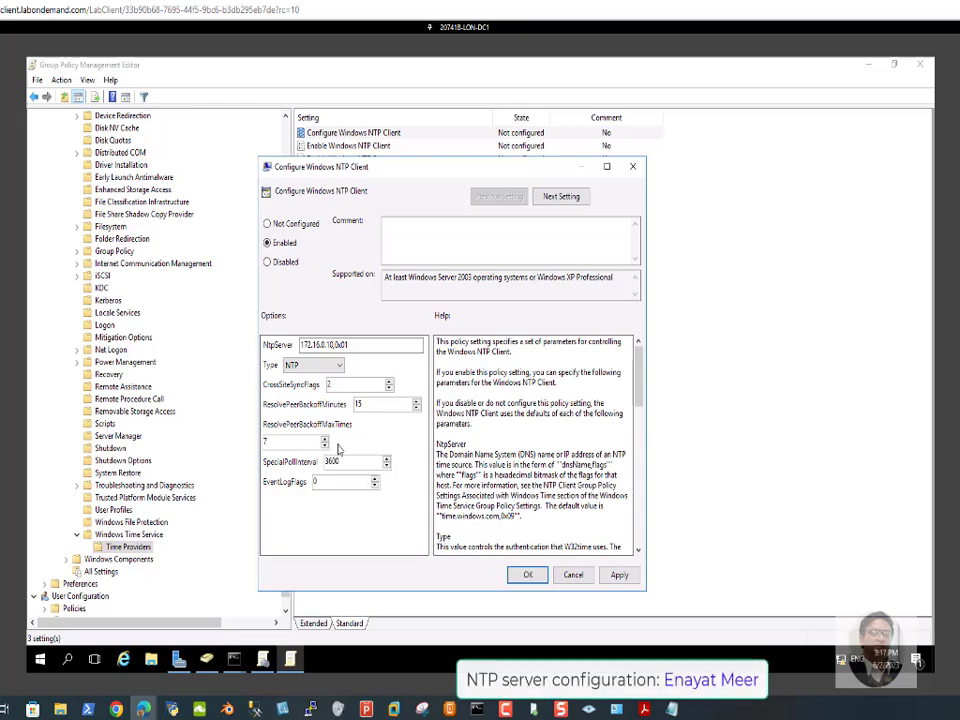
left_click(617, 574)
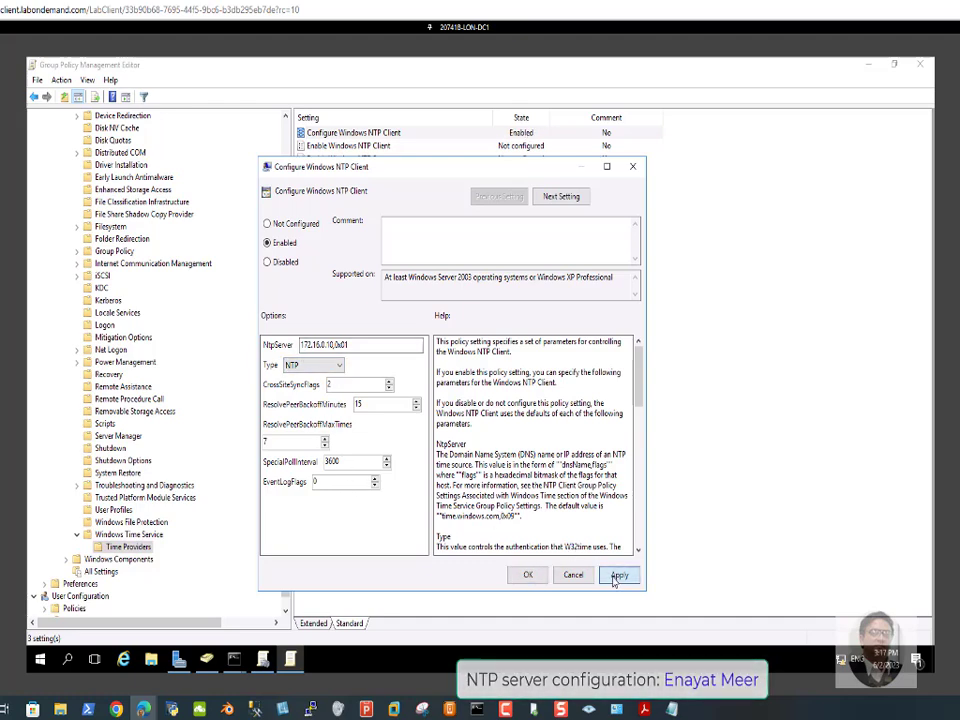
left_click(525, 576)
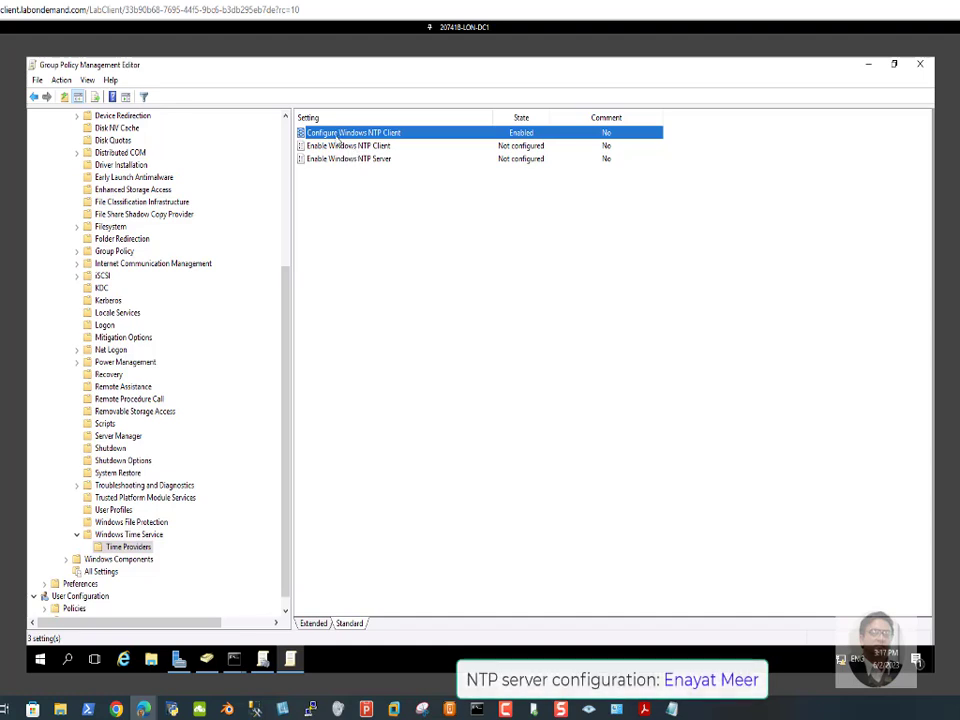
Step: Enable the Enable Windows NTP Client policy
double_click(364, 147)
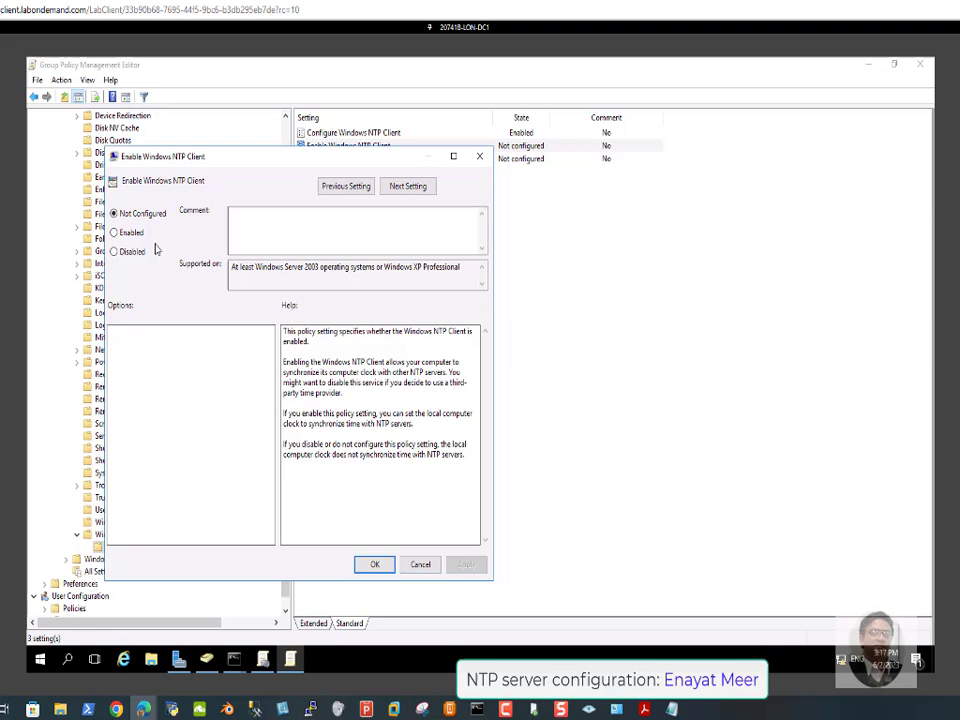
left_click(114, 233)
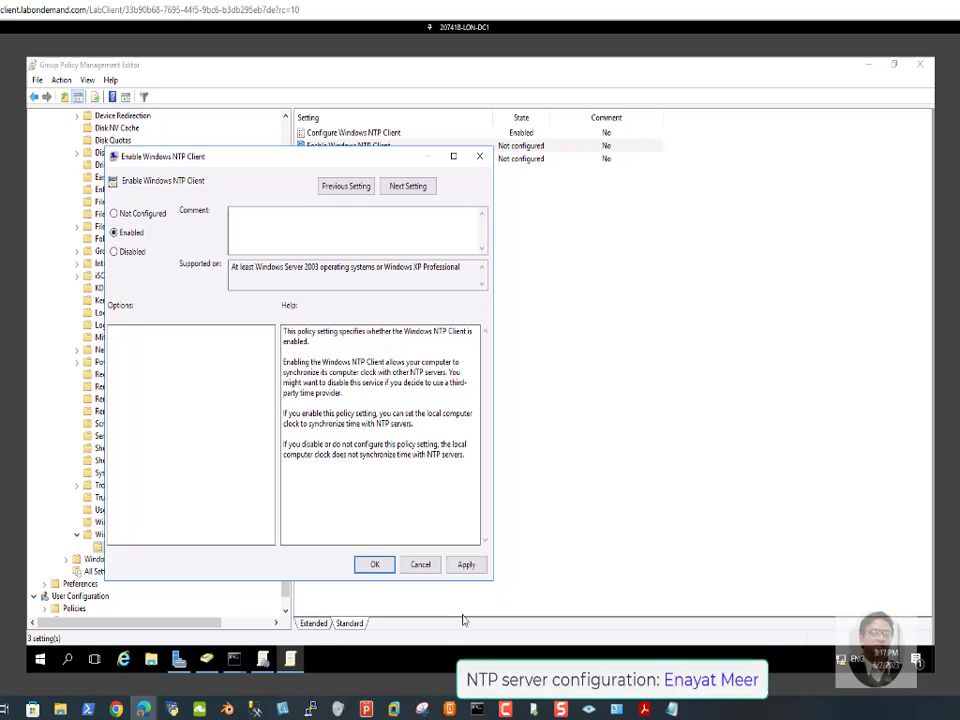
left_click(467, 566)
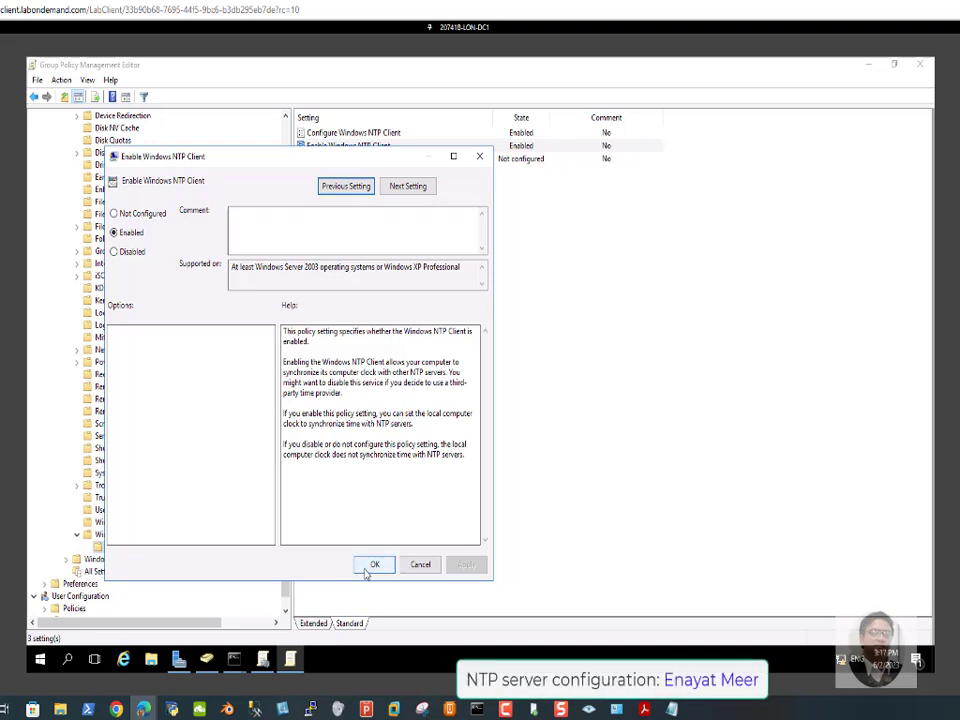
left_click(368, 566)
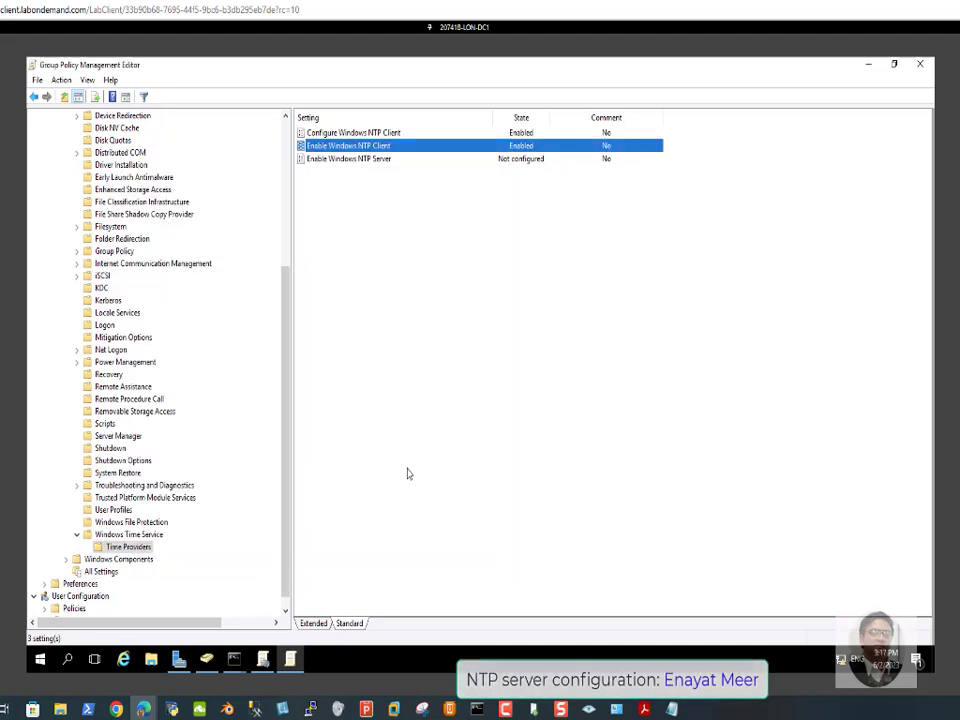
Step: Enable the Enable Windows NTP Server policy
double_click(333, 160)
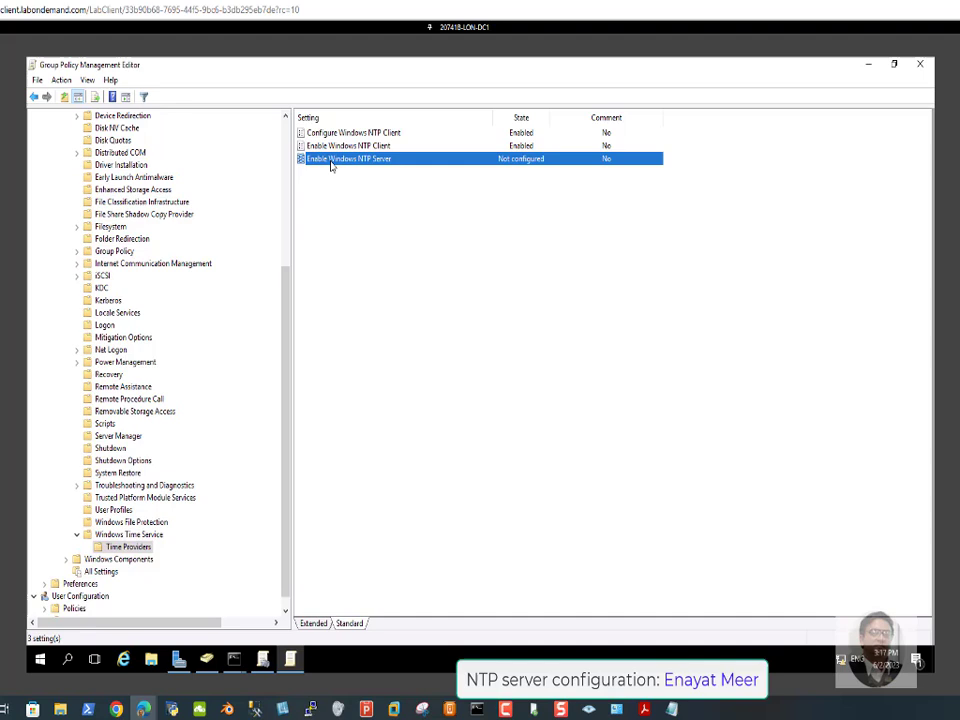
left_click(129, 250)
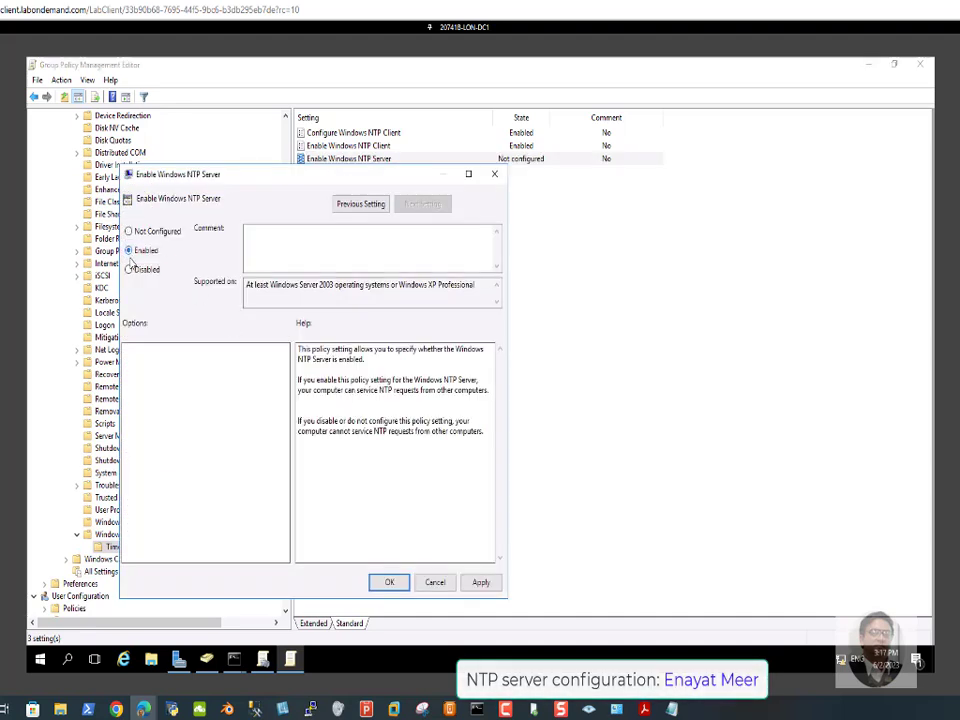
left_click(481, 583)
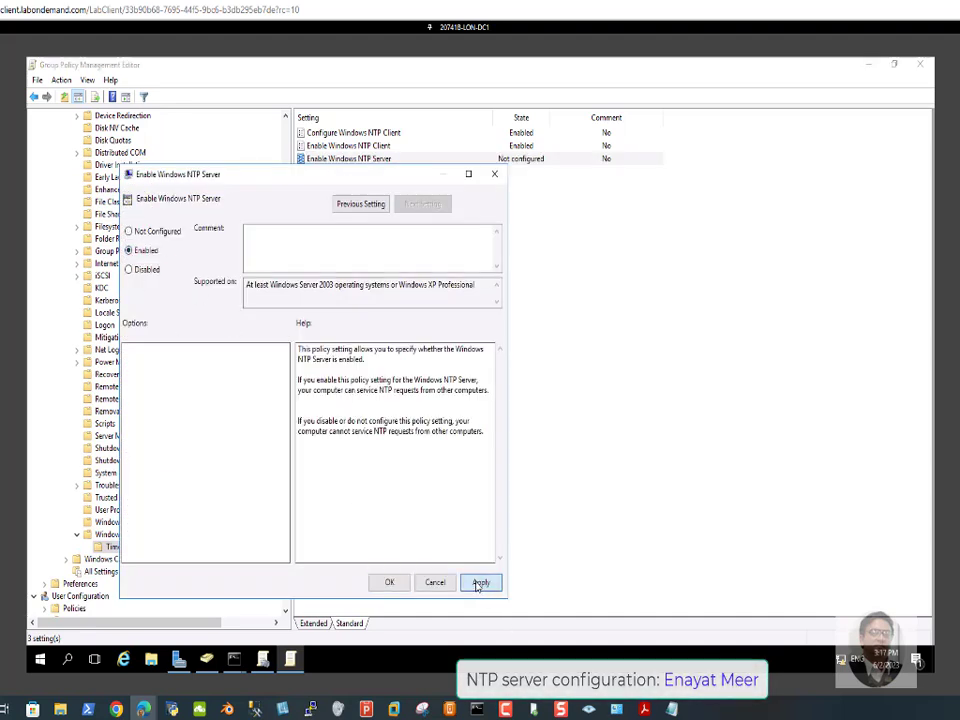
left_click(390, 582)
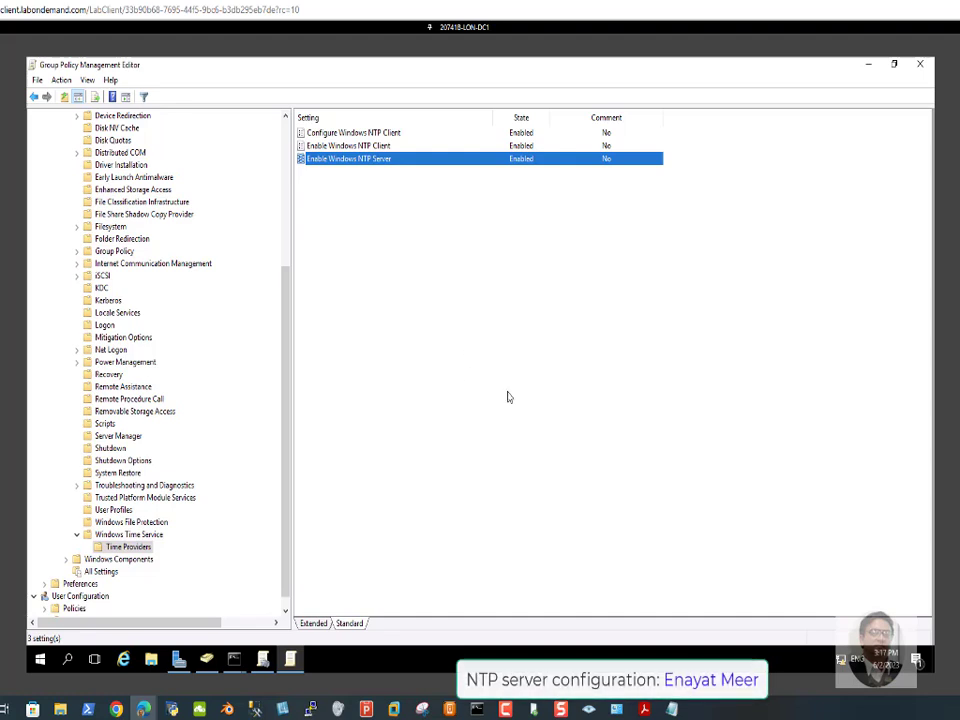
Step: Run gpupdate /force in the Administrator Command Prompt
mouse_move(234, 658)
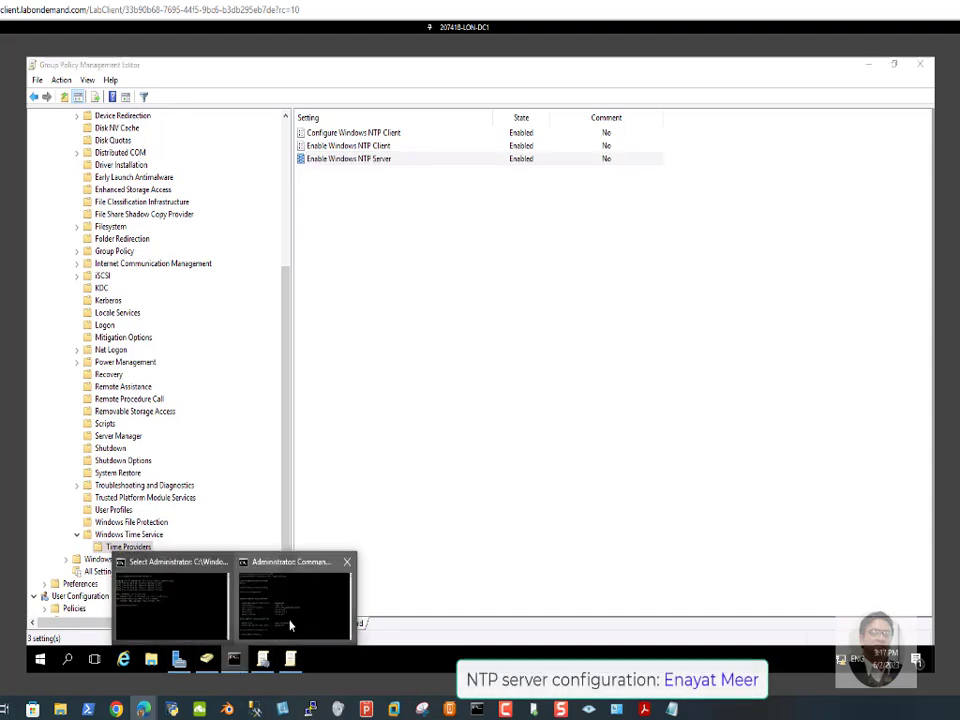
left_click(291, 624)
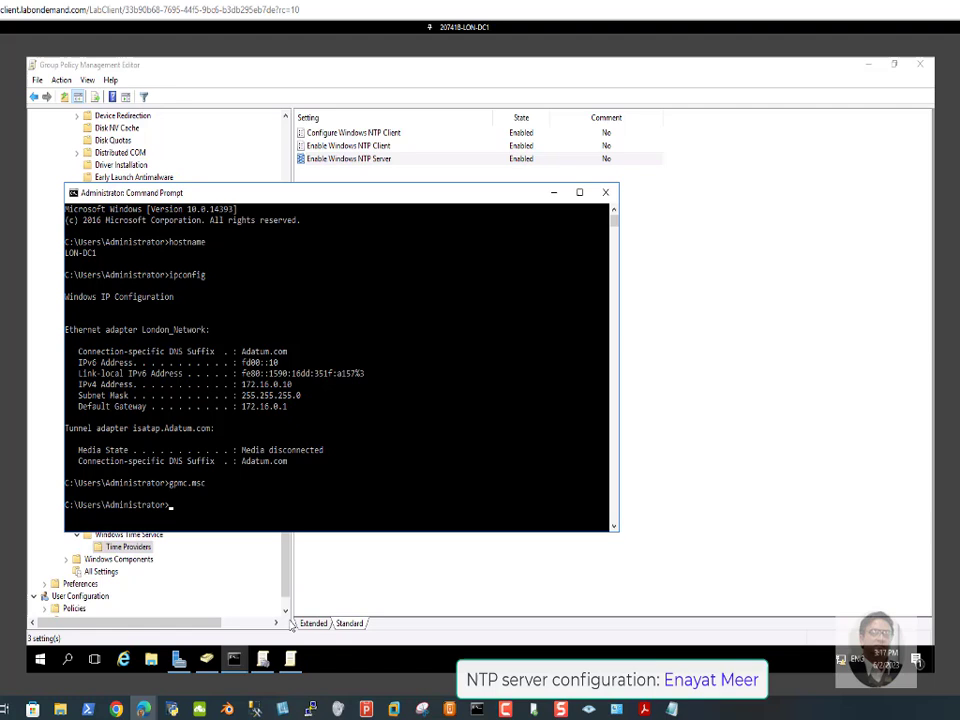
type("gpupdate ")
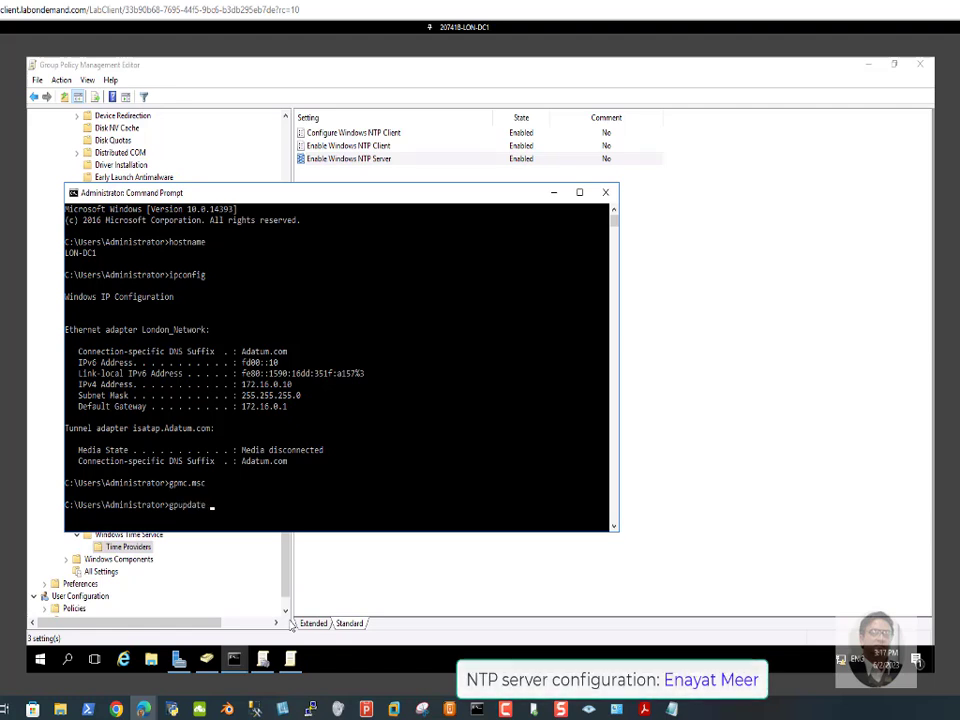
type("/force")
key("Return")
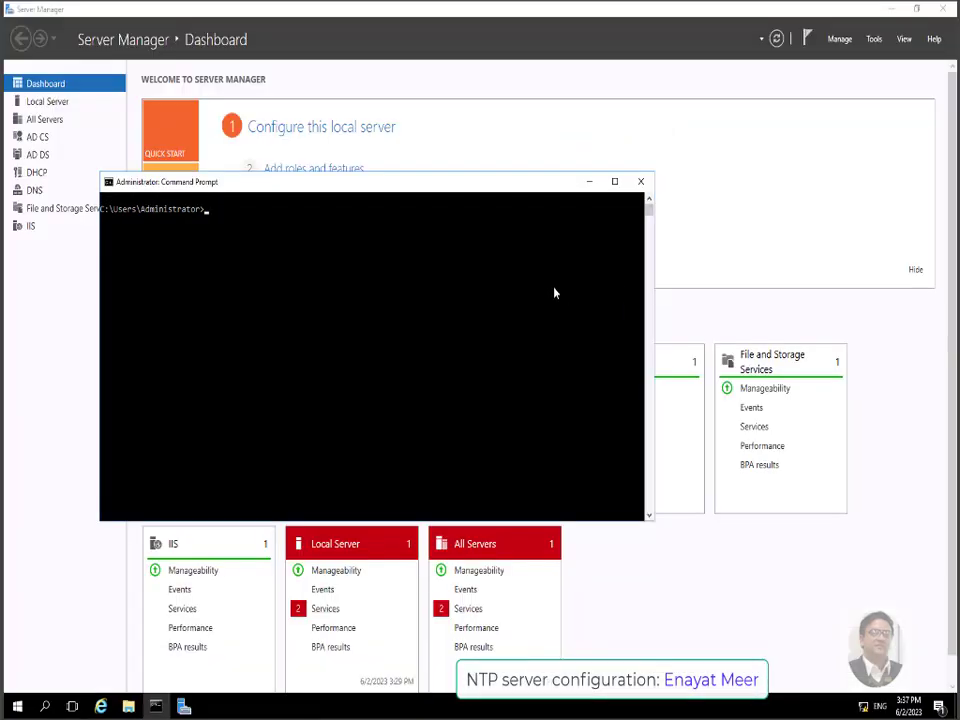
Step: Start Registry Editor with the regedit command
left_click(474, 336)
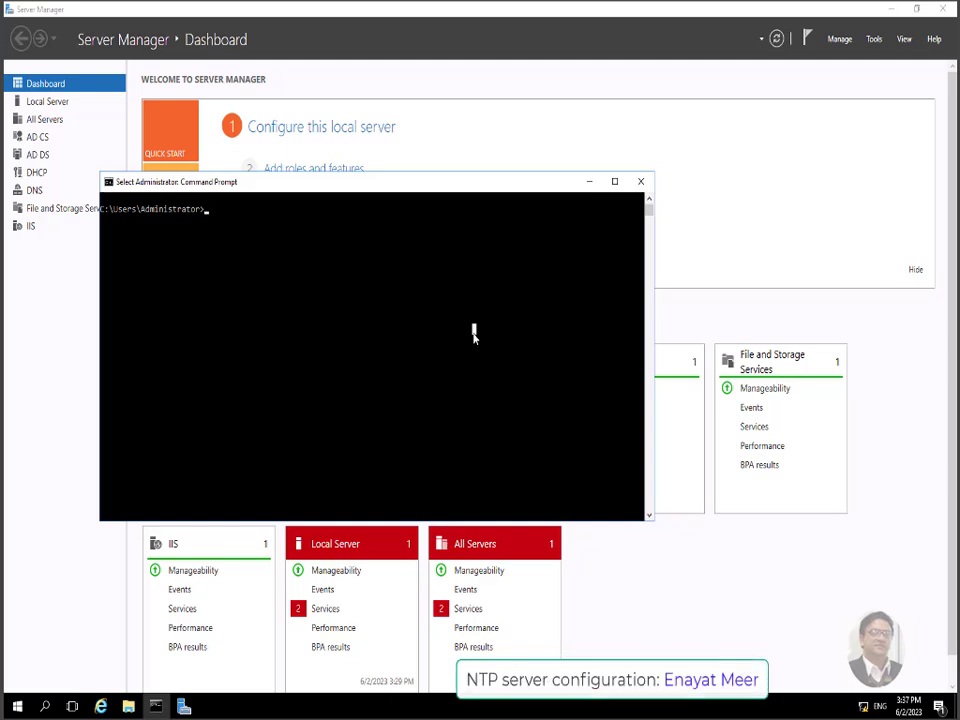
type("regedit")
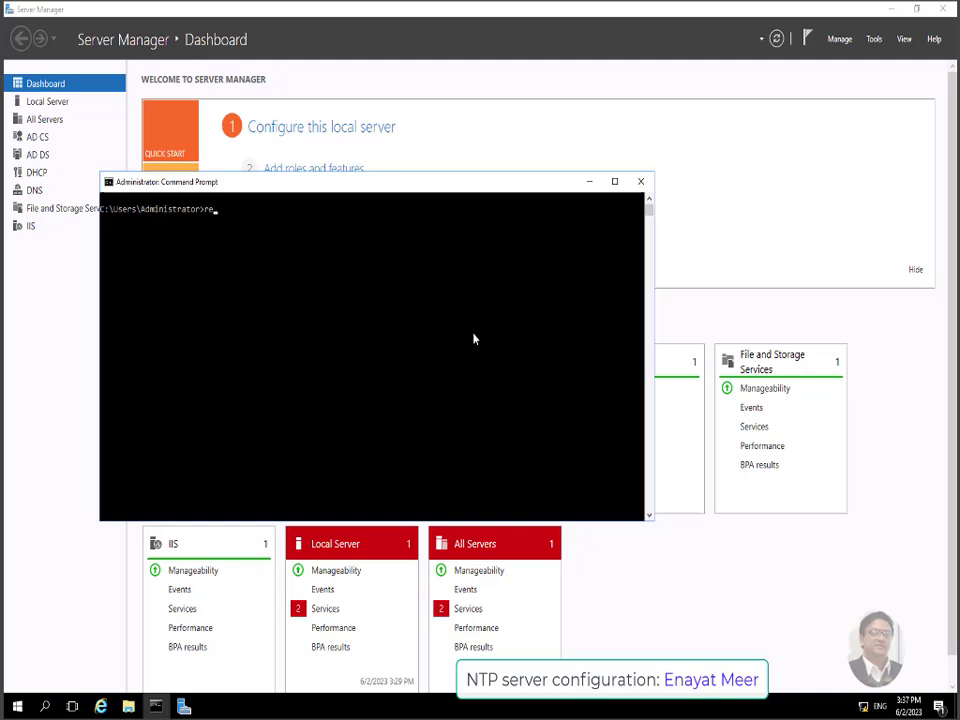
key("Return")
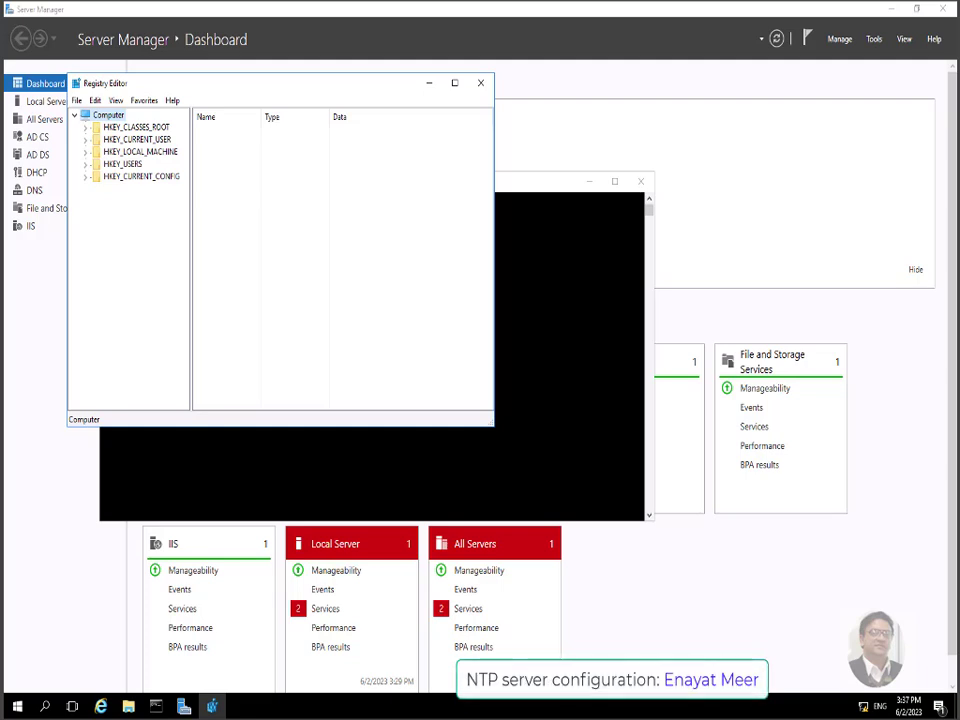
Step: Expand HKLM\SYSTEM\CurrentControlSet\Services to W32Time and widen the key tree pane
left_click(86, 152)
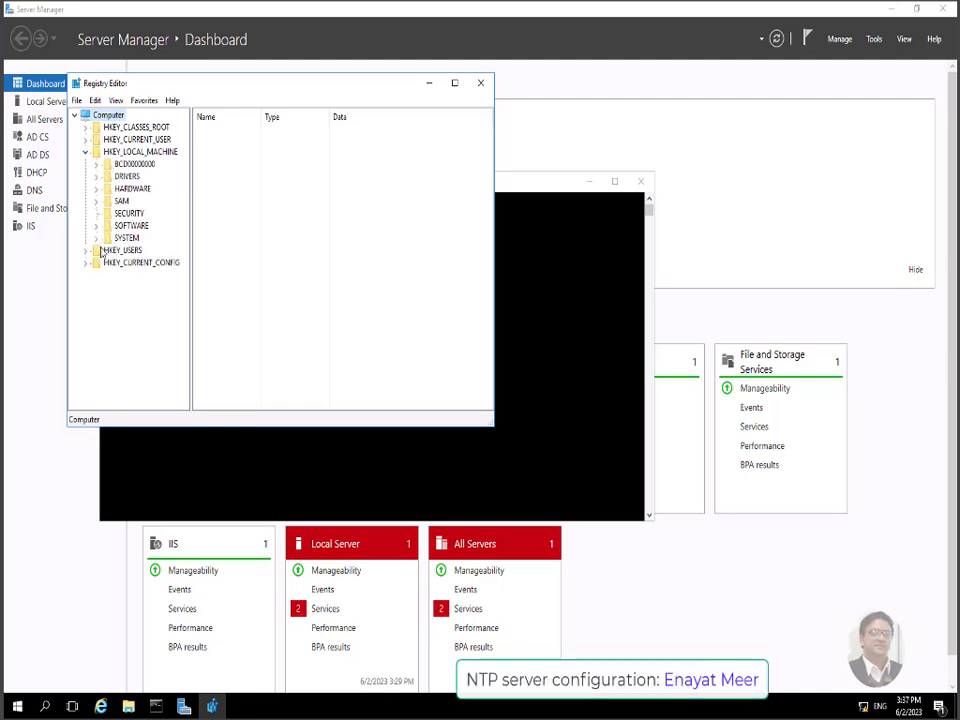
left_click(96, 238)
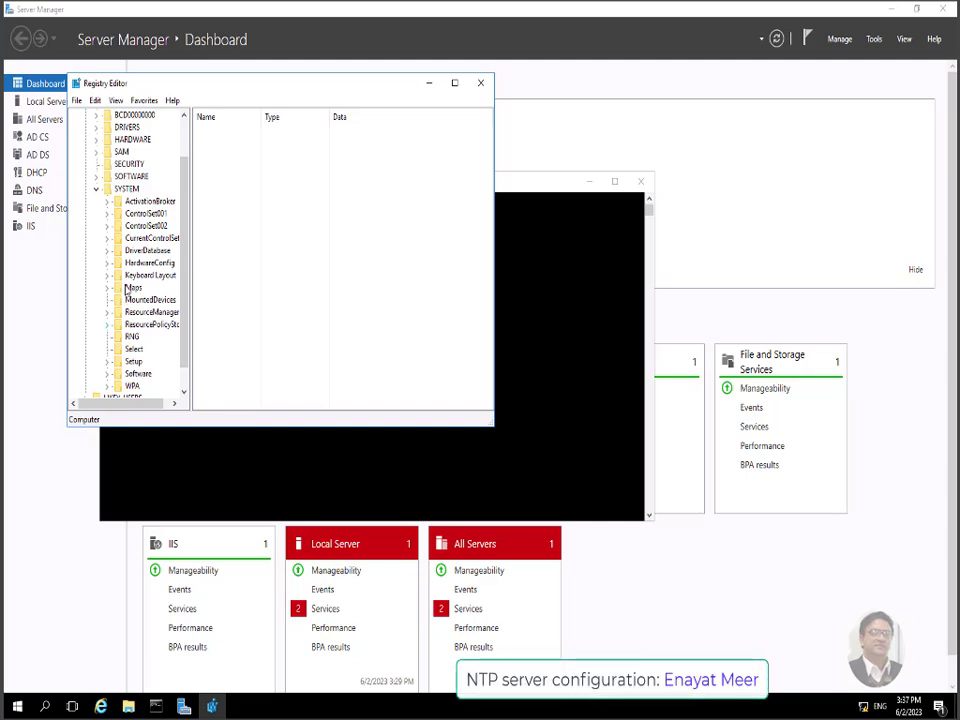
left_click(140, 238)
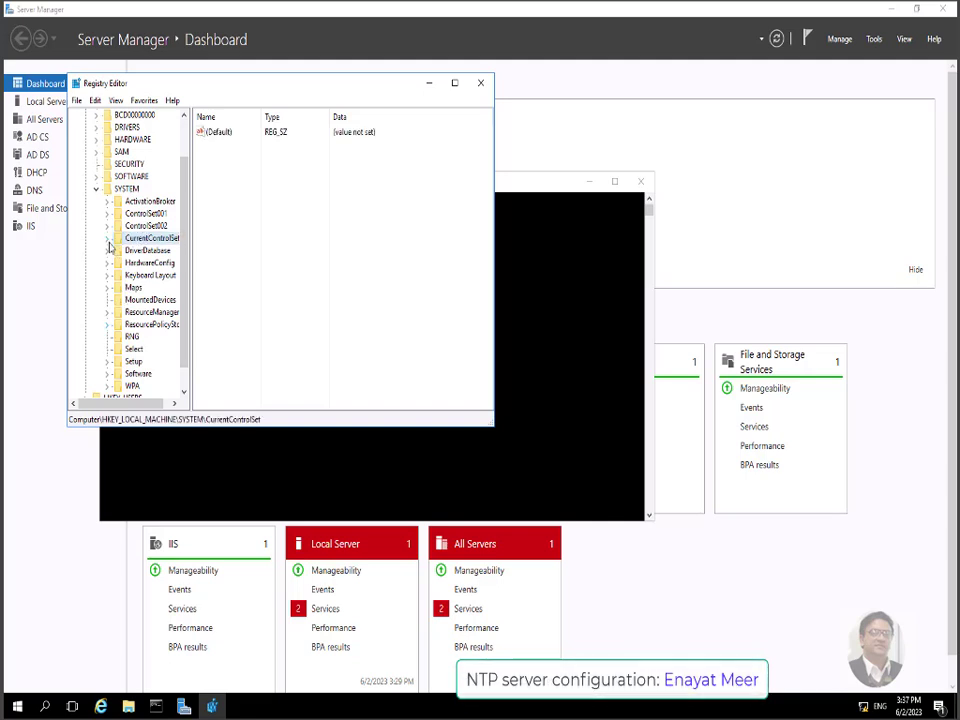
left_click(108, 240)
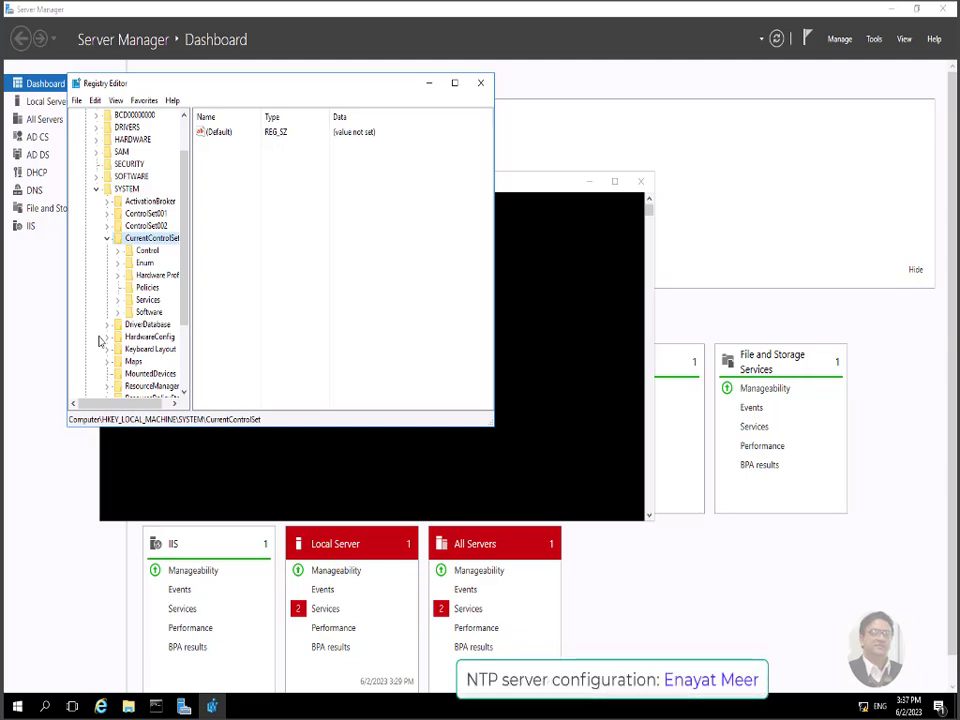
left_click(126, 300)
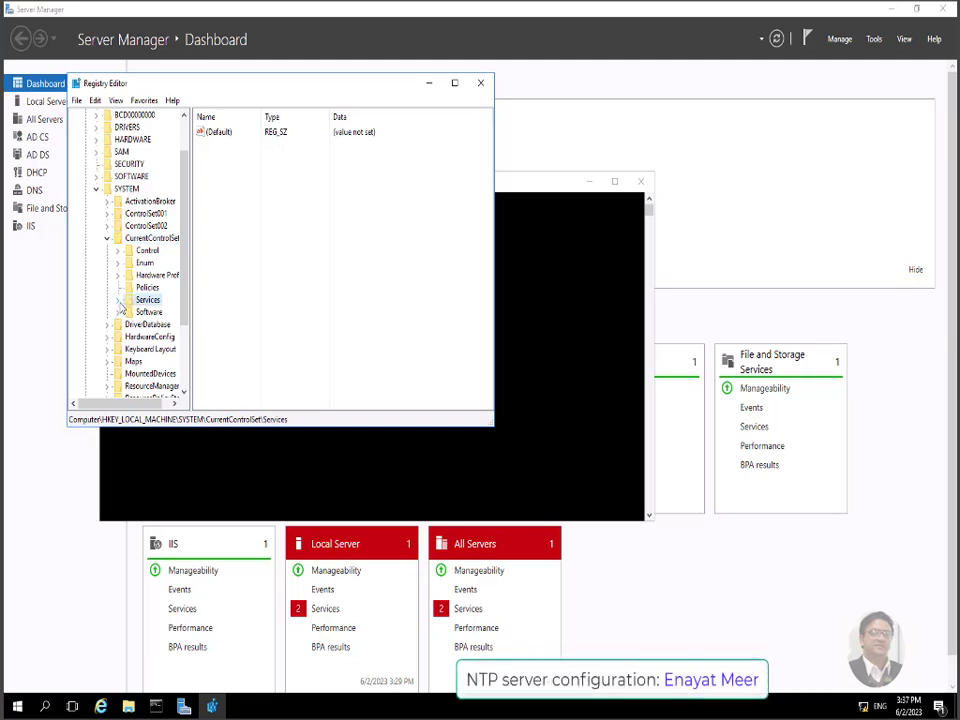
left_click(118, 300)
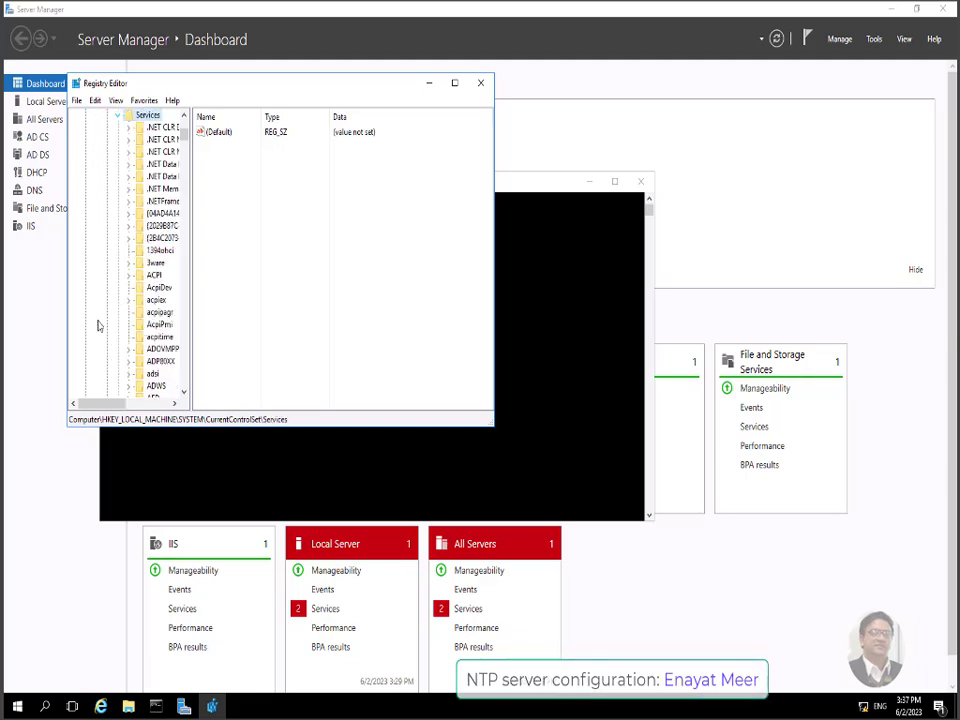
left_click(160, 324)
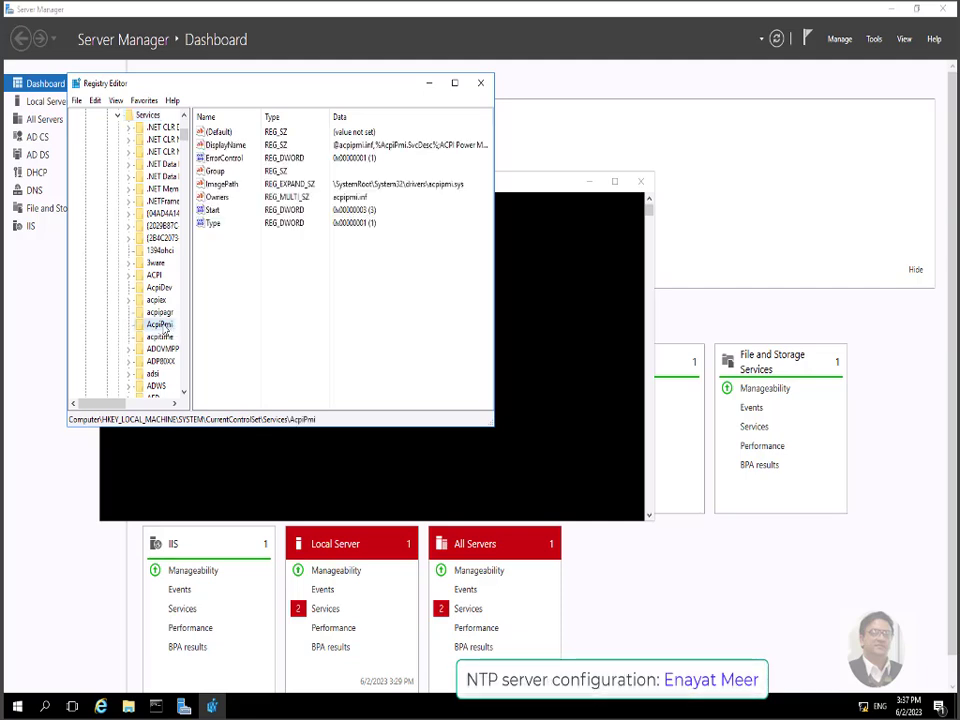
key("w")
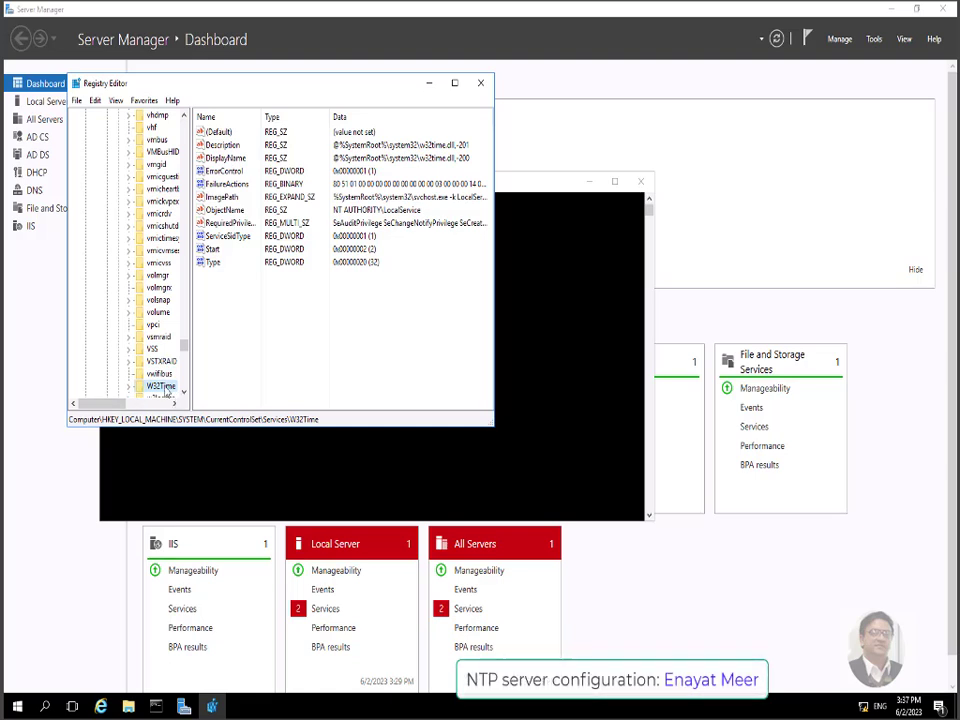
left_click(130, 388)
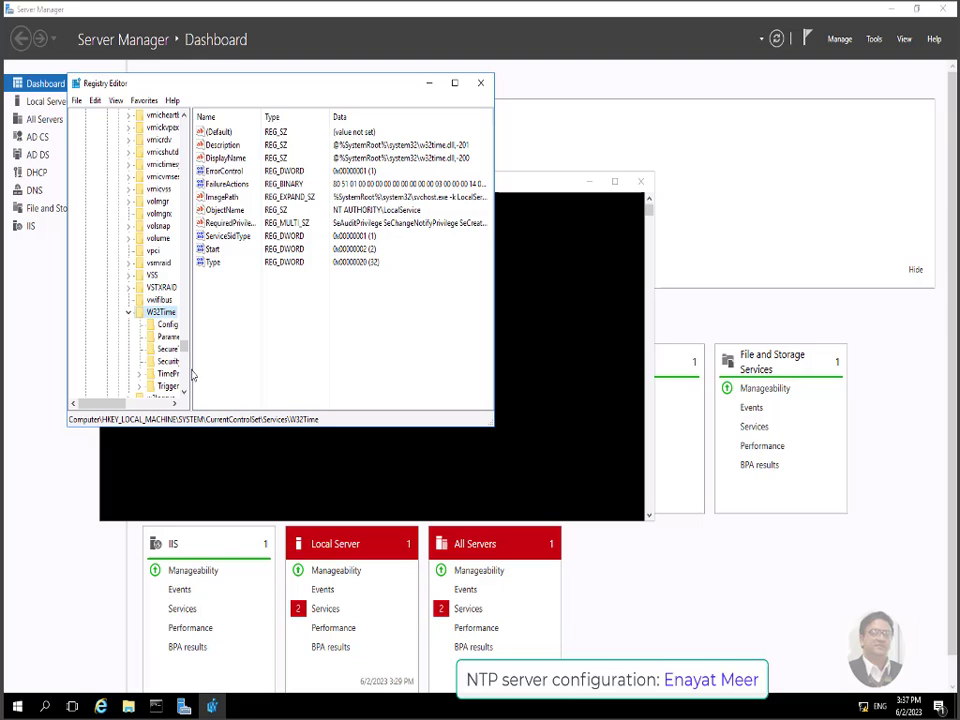
left_click_drag(191, 371, 259, 390)
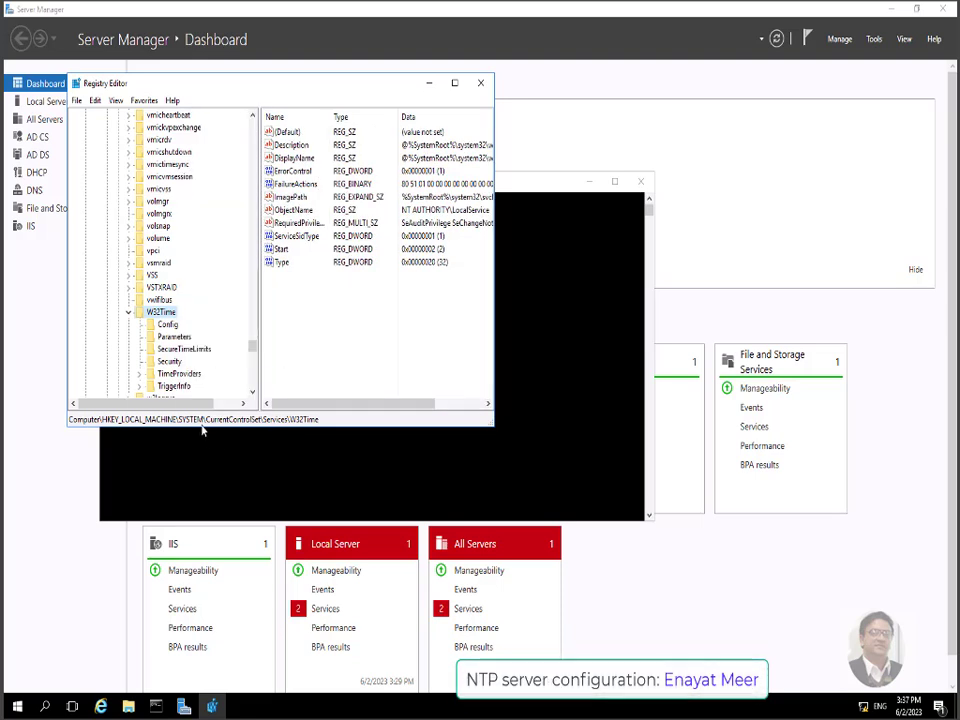
left_click(252, 393)
left_click(252, 393)
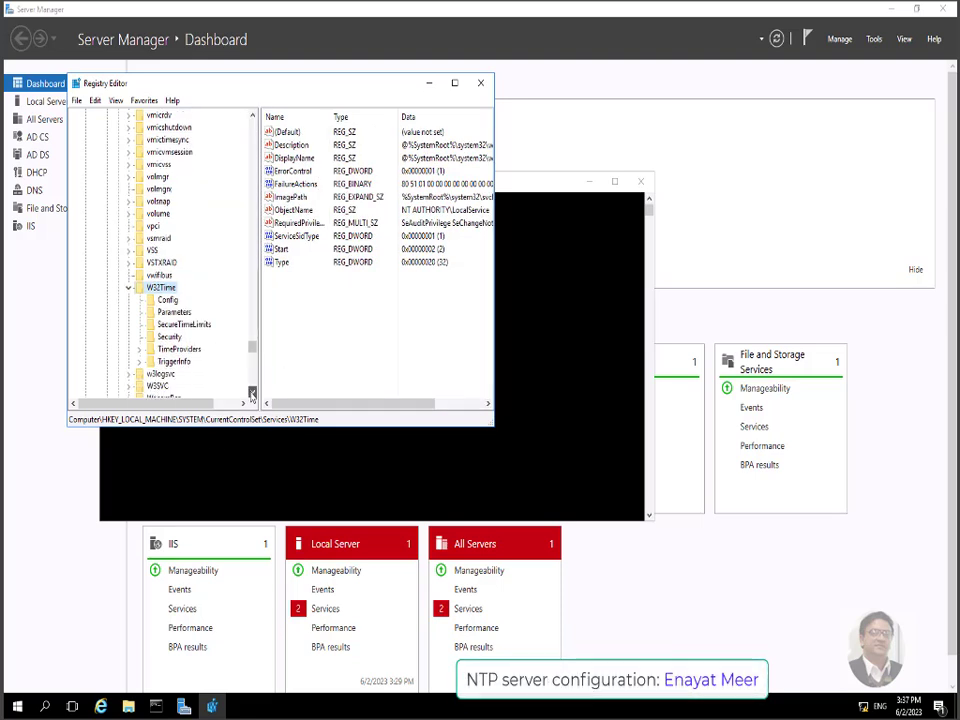
left_click(252, 393)
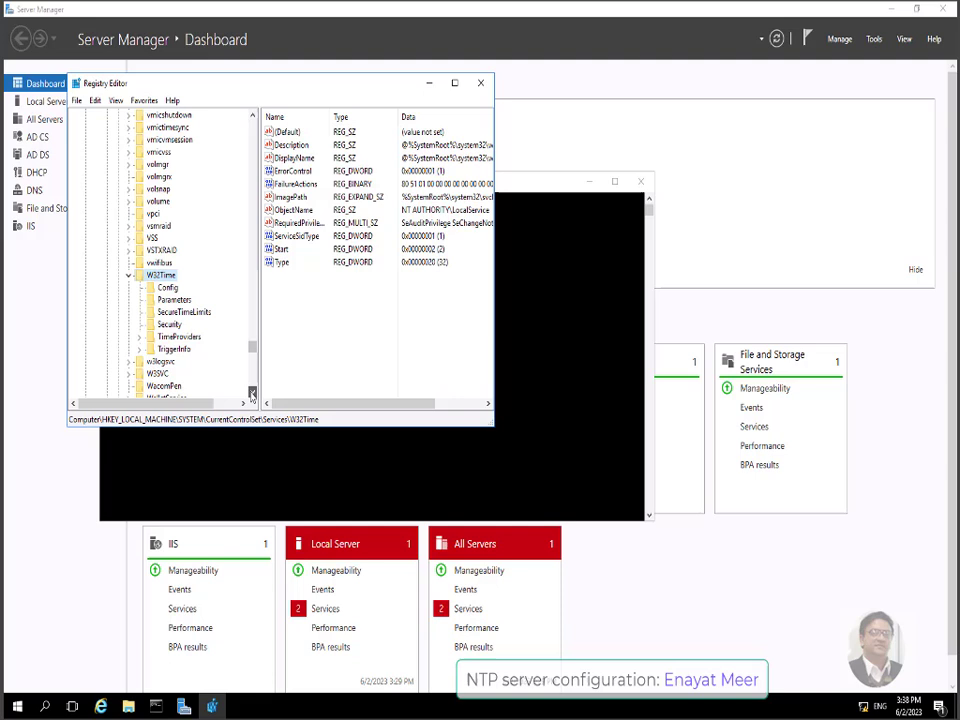
Step: Confirm the TimeProviders (Default) value is 0, then bring up the w32tm command notes
left_click(176, 337)
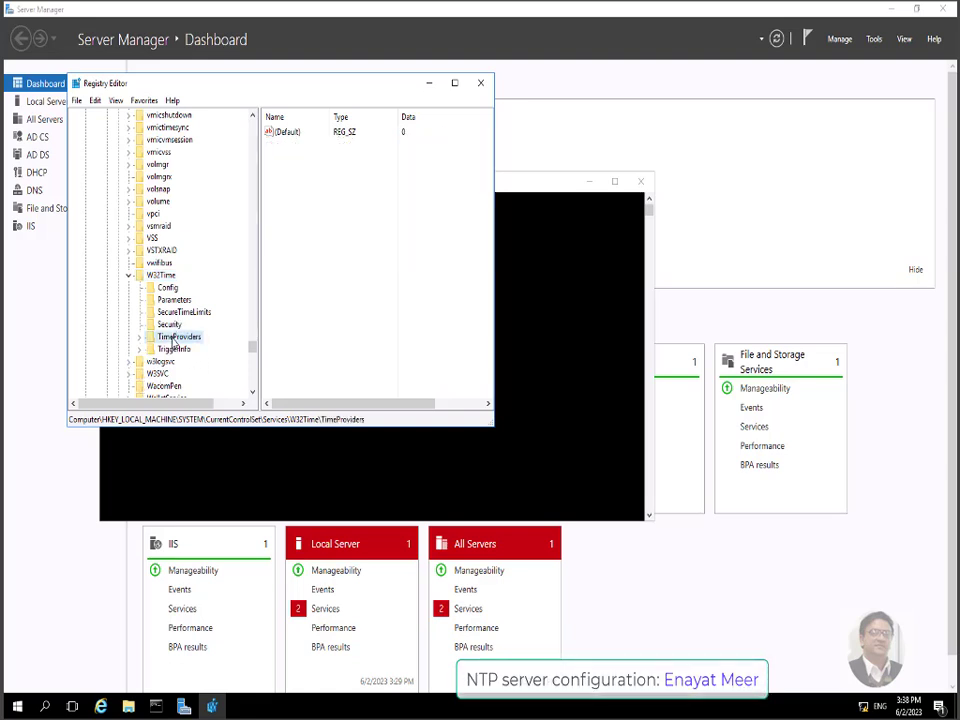
double_click(290, 132)
left_click(104, 210)
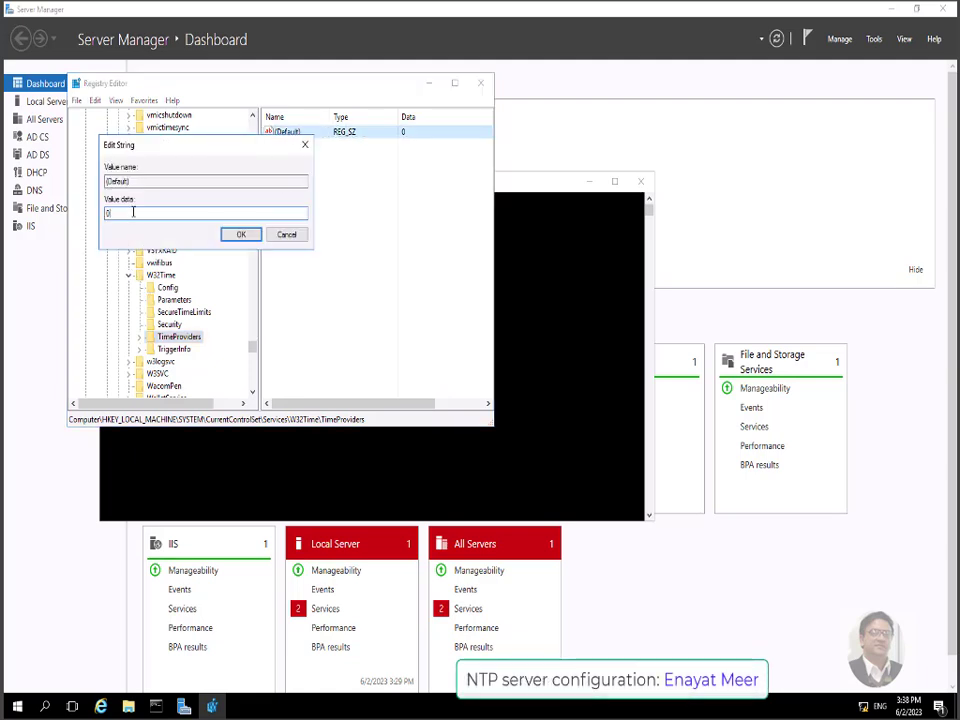
left_click(240, 234)
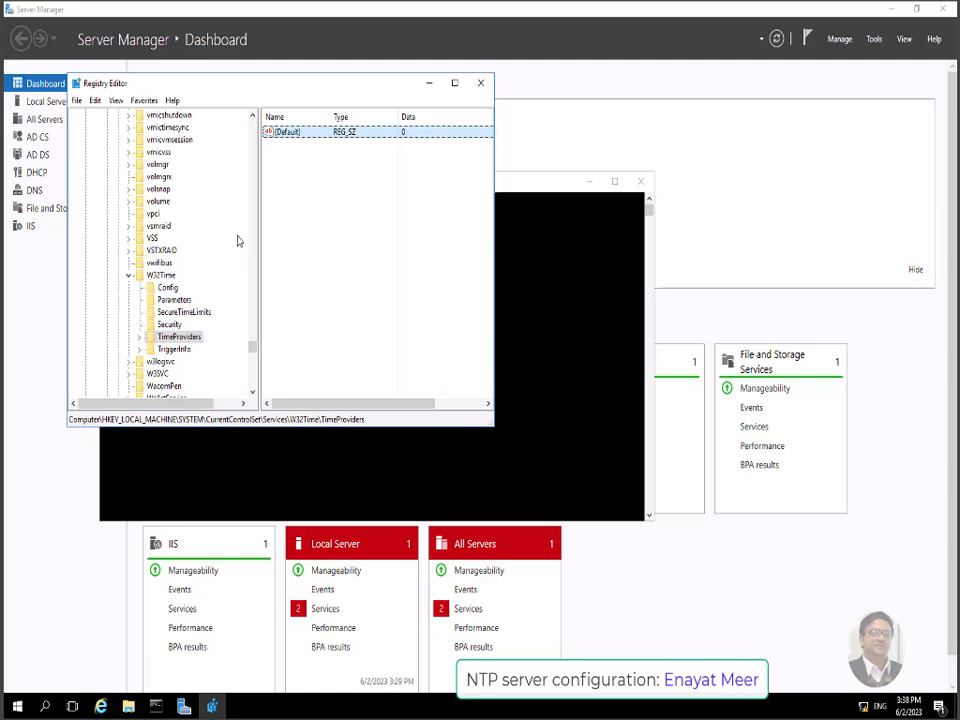
left_click(337, 458)
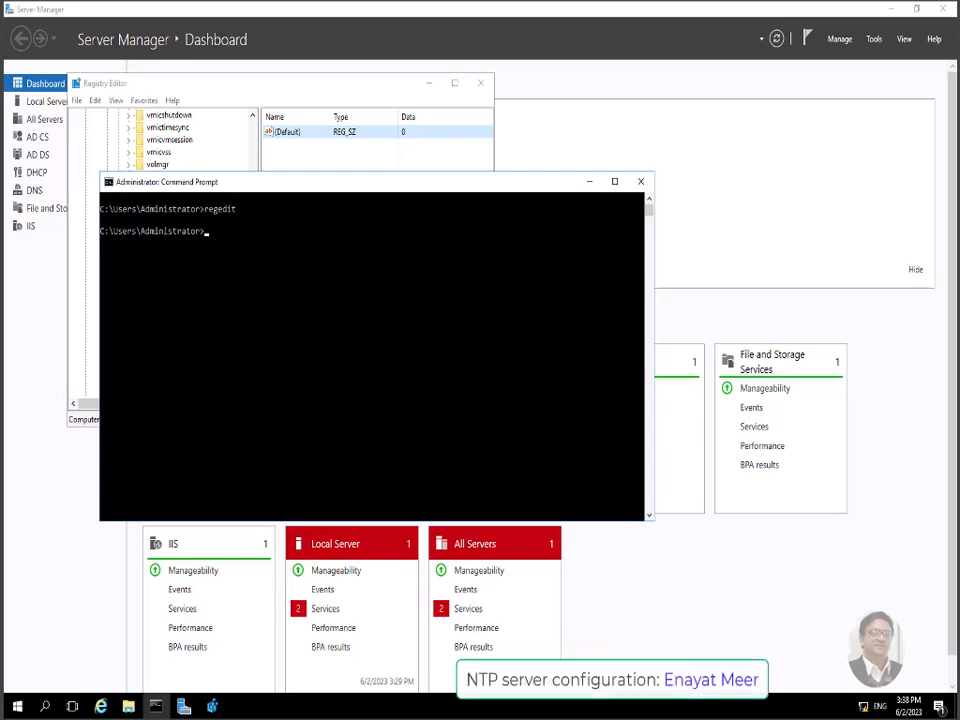
left_click_drag(418, 81, 532, 190)
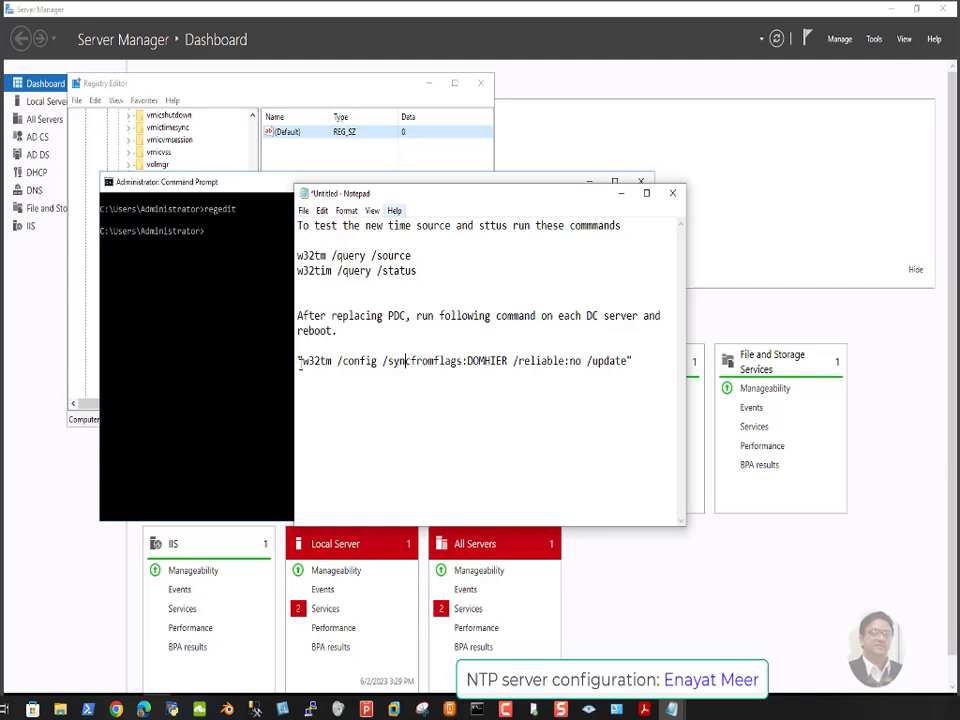
Step: Highlight the w32tm /config, /query /source and /query /status command lines in the notes
left_click_drag(297, 360, 636, 368)
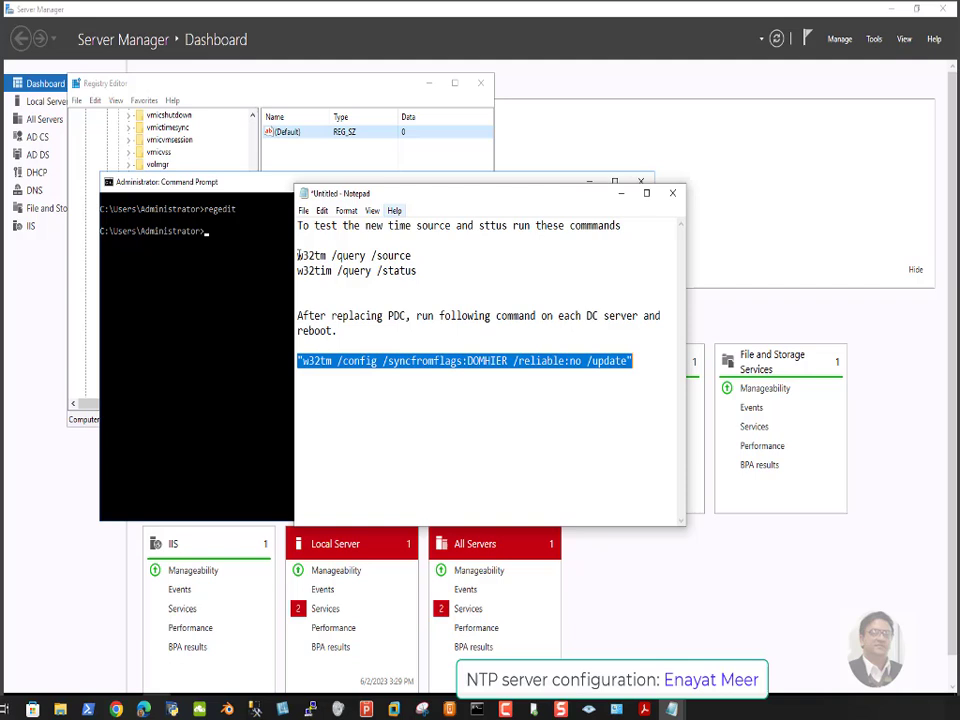
left_click_drag(297, 256, 422, 250)
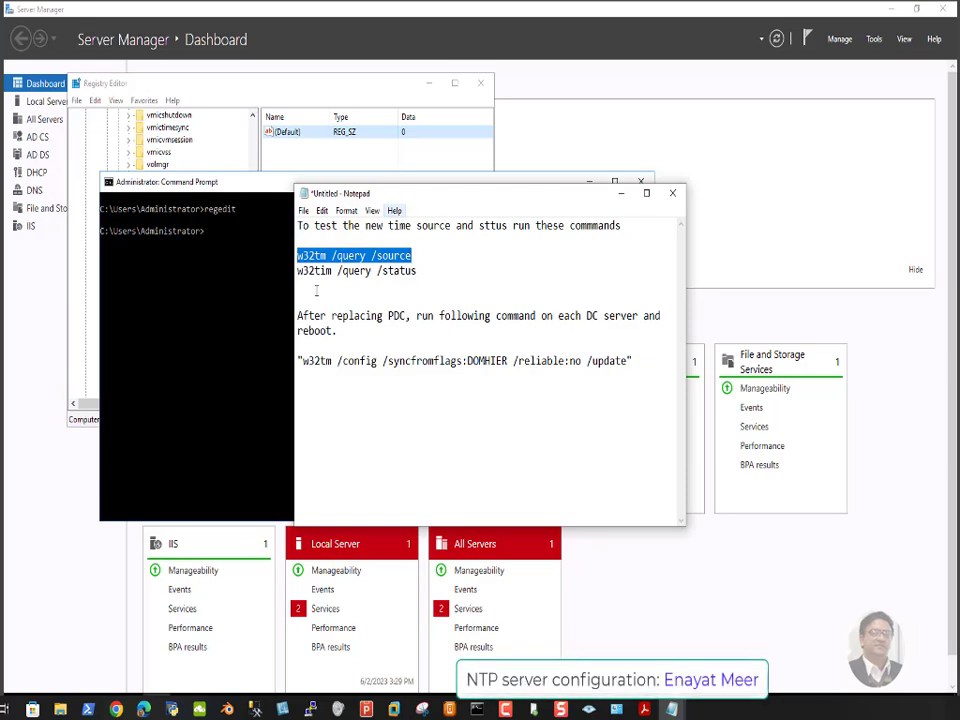
left_click_drag(298, 271, 424, 272)
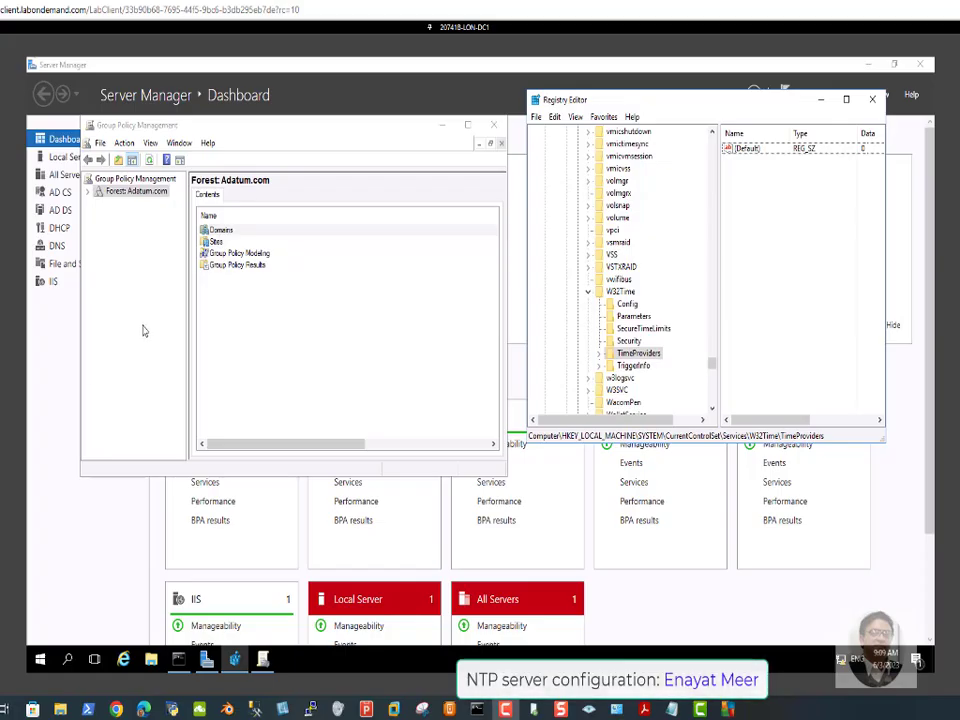
Step: Expand Forest > Domains > Adatum.com > Domain Controllers and select Default Domain Controllers Policy
left_click(87, 193)
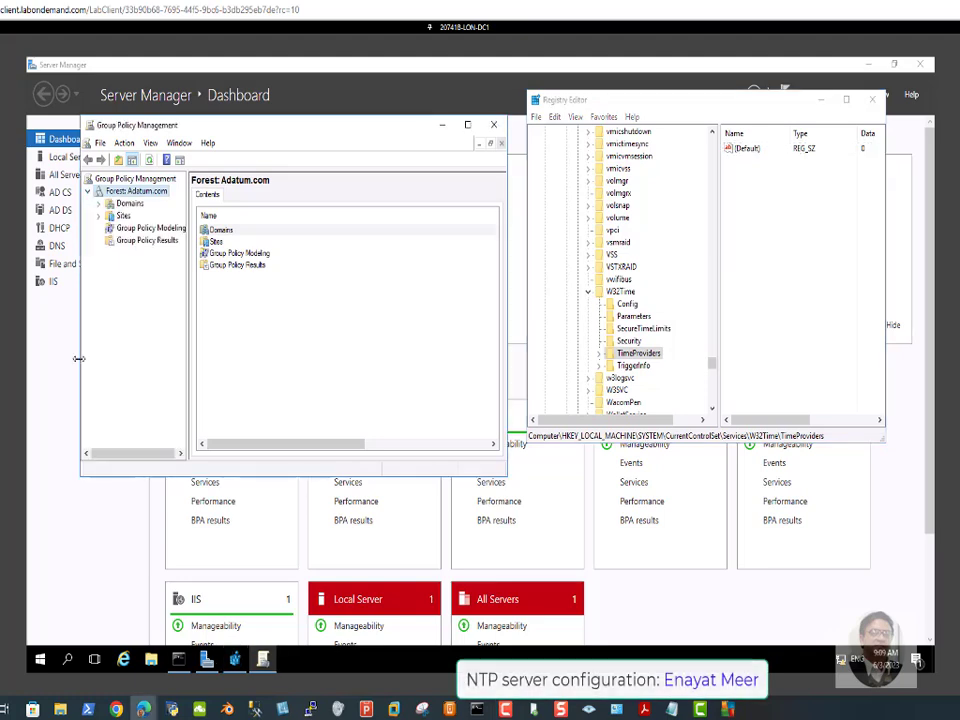
left_click(133, 229)
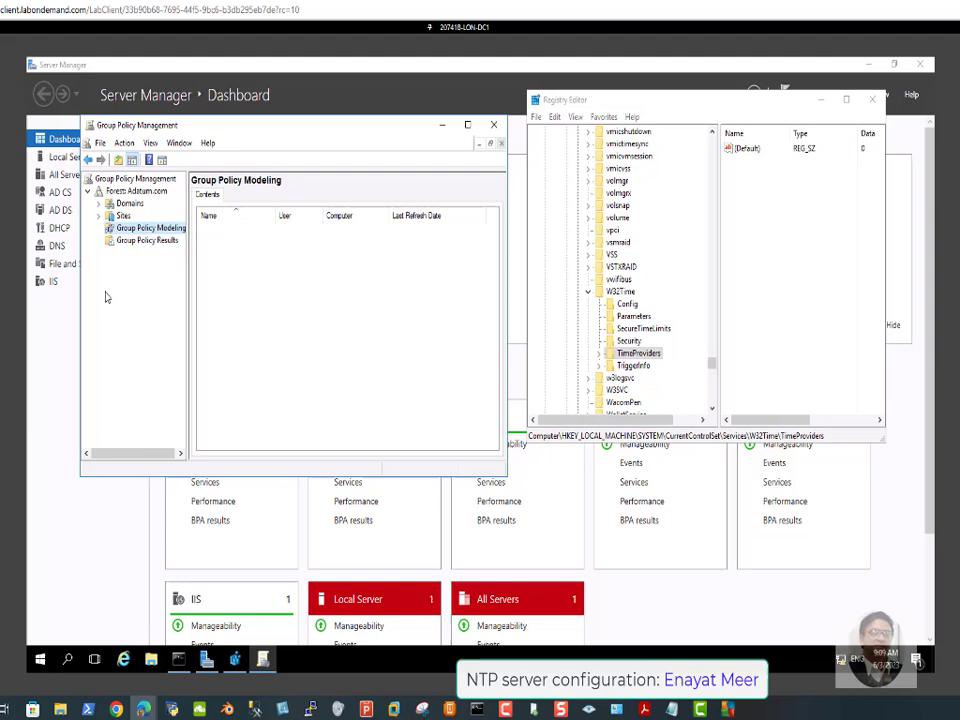
left_click(100, 204)
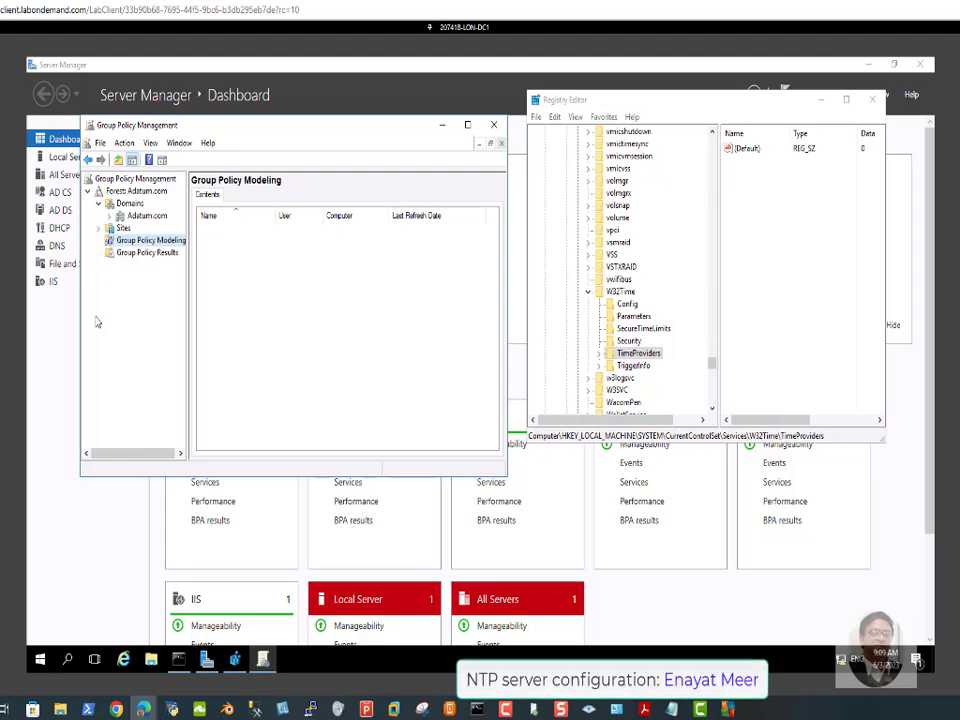
left_click(110, 217)
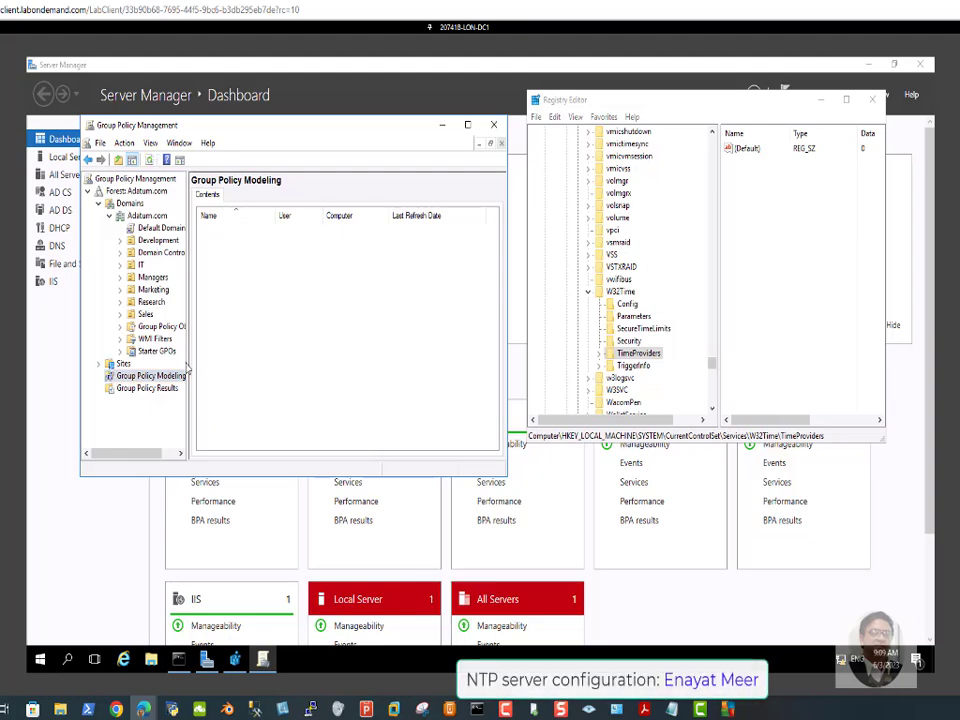
left_click_drag(188, 372, 252, 399)
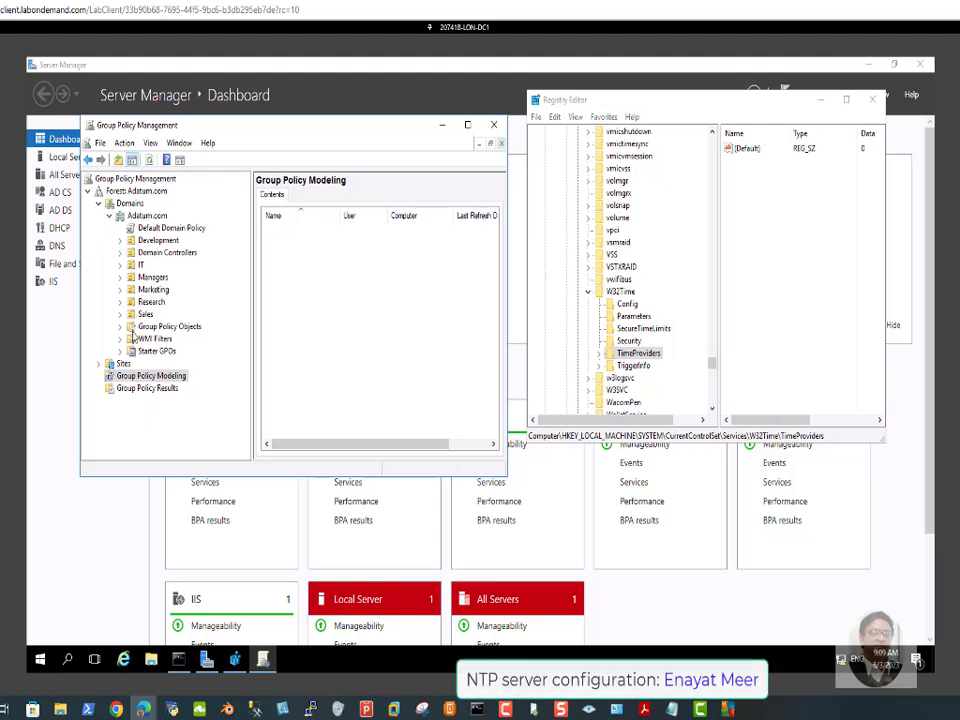
left_click(160, 252)
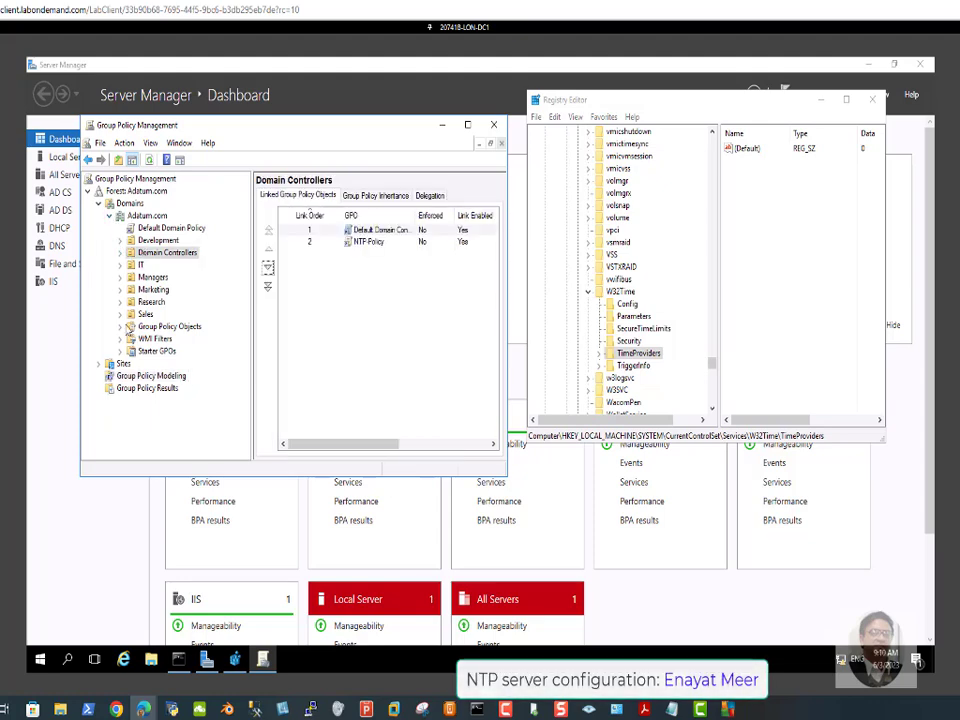
left_click(121, 253)
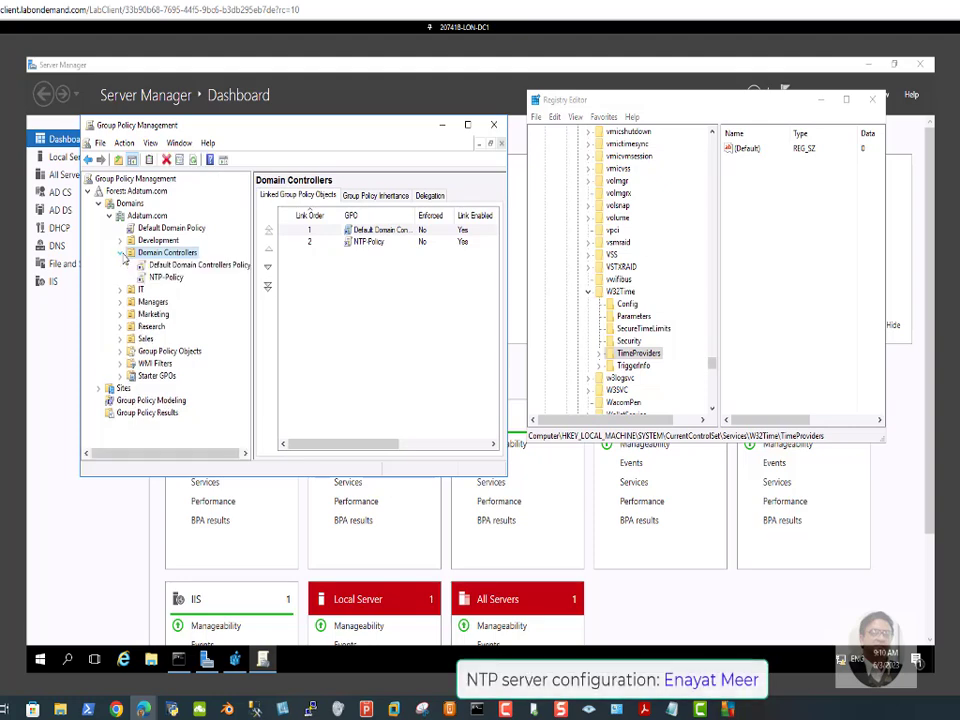
left_click(182, 267)
Step: Edit Default Domain Controllers Policy and show Computer Configuration > Preferences > Windows Settings > Registry
right_click(182, 267)
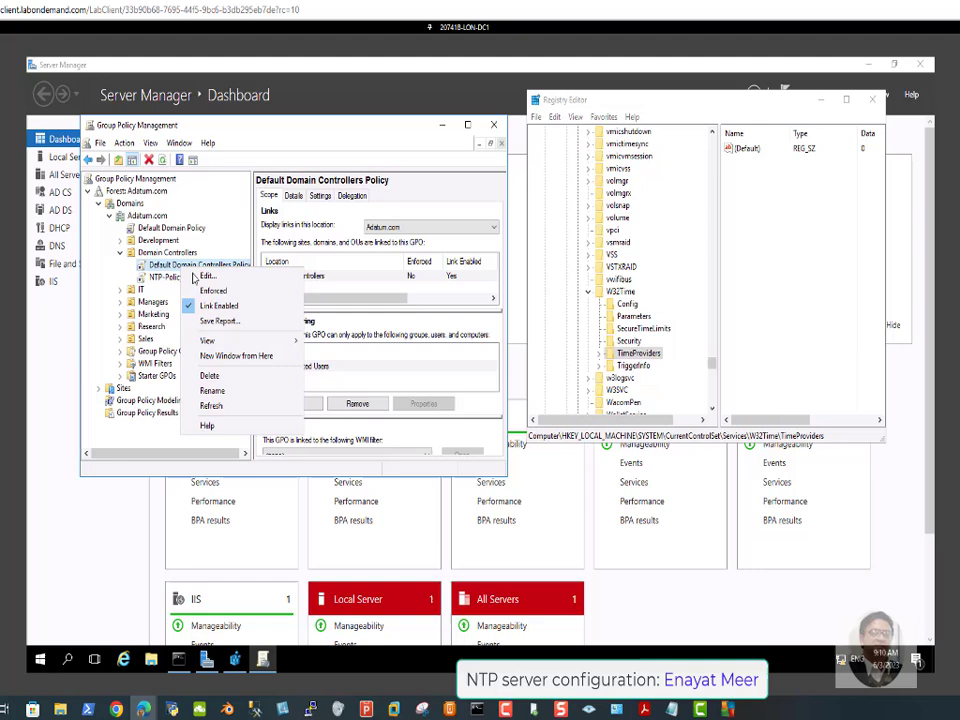
left_click(210, 274)
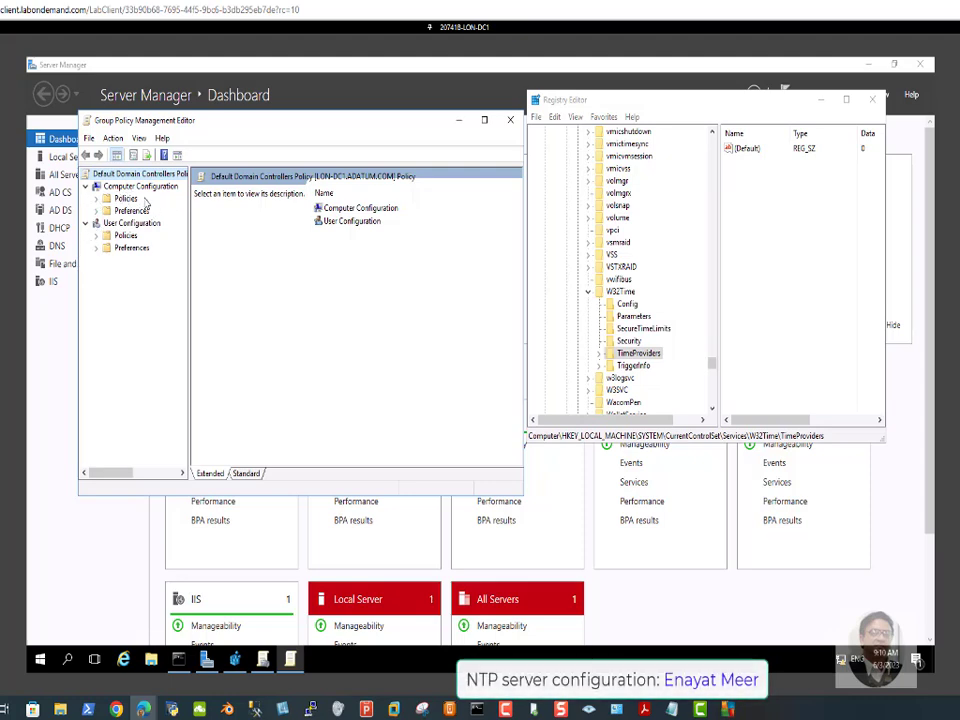
left_click(96, 211)
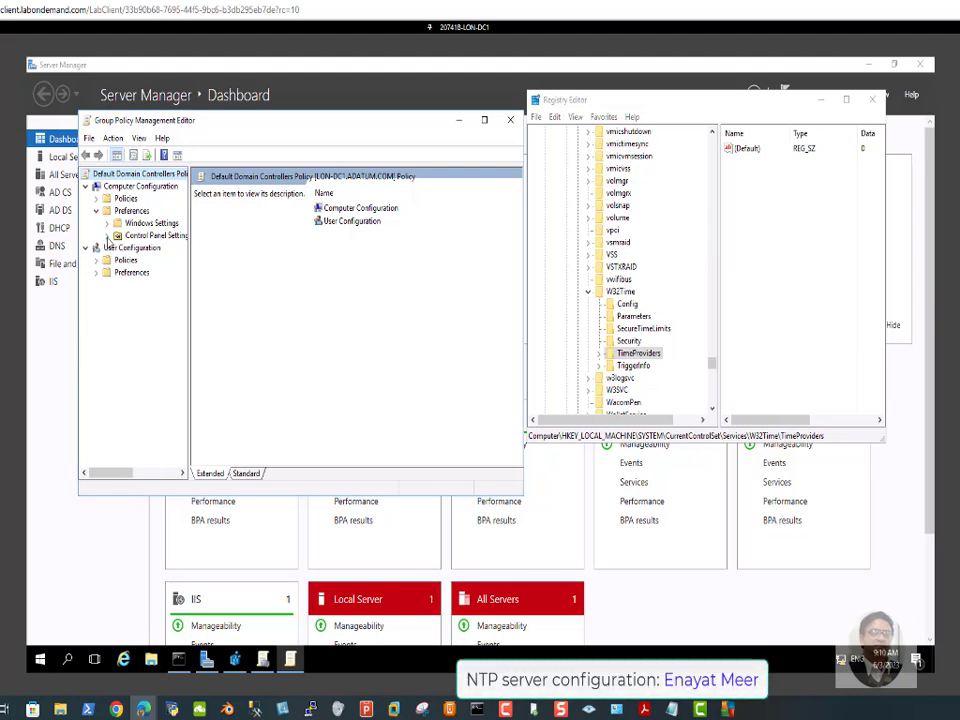
left_click(107, 223)
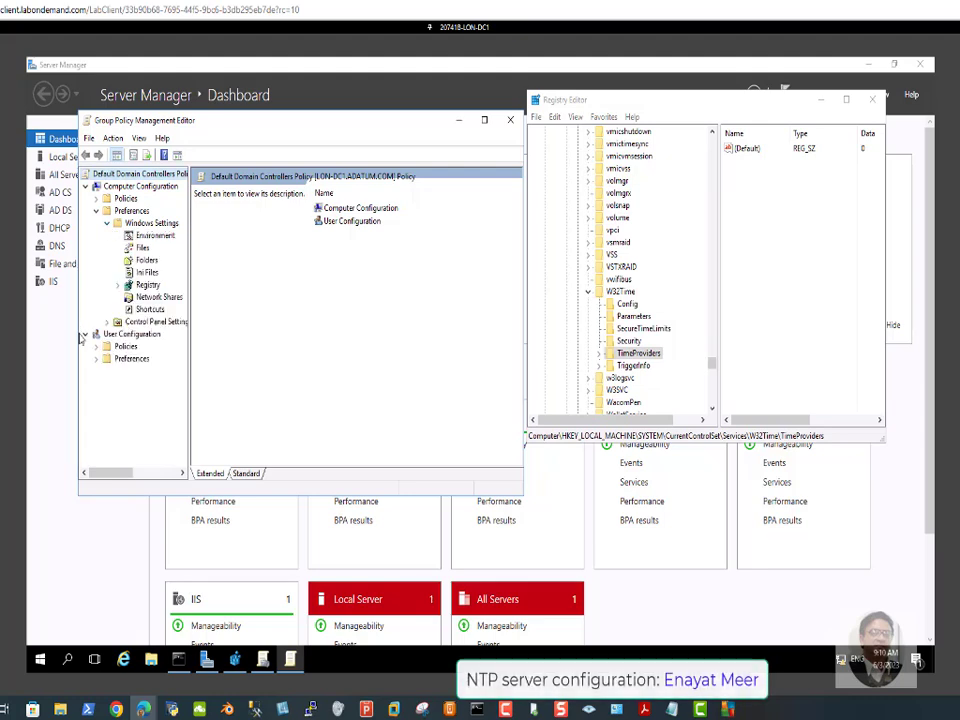
left_click(147, 287)
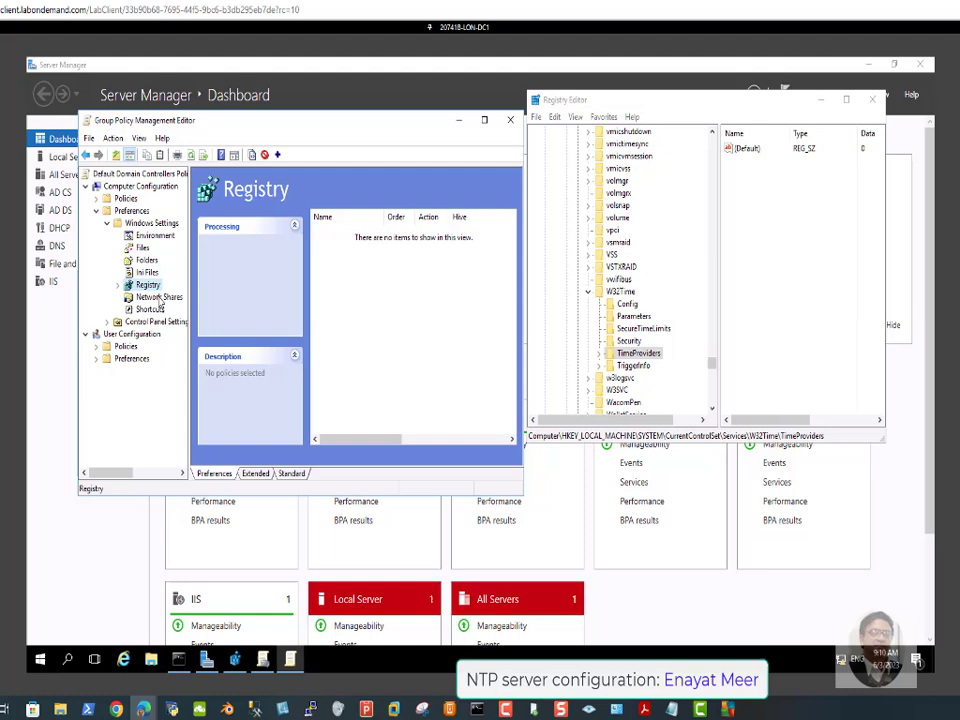
Step: Add a new Registry item with action Create and open the key path browser
right_click(150, 287)
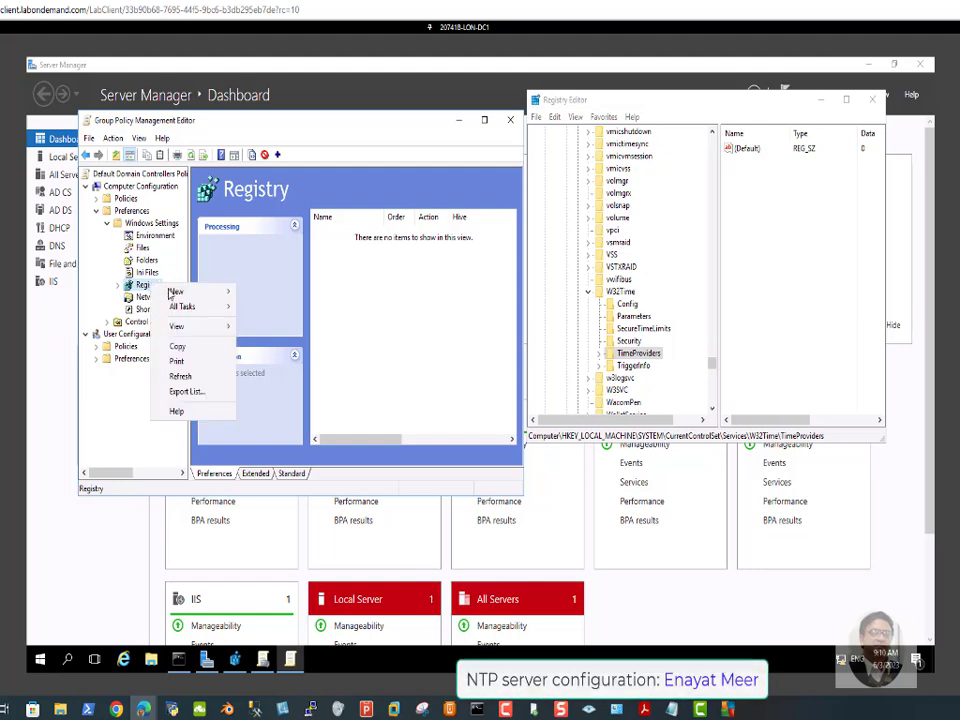
mouse_move(190, 295)
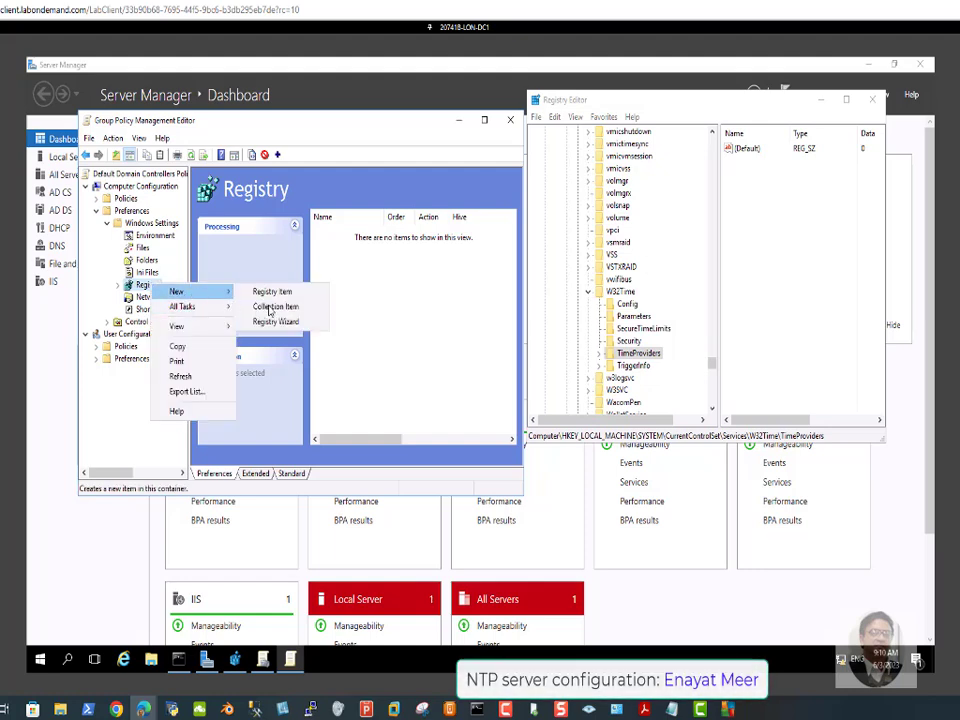
left_click(272, 291)
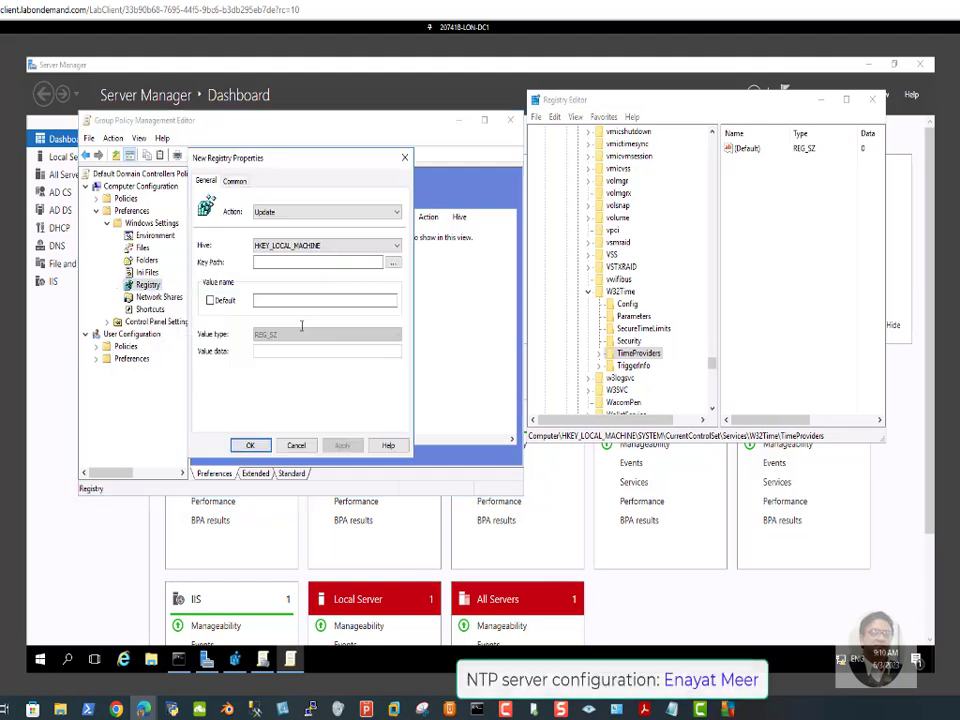
left_click(397, 213)
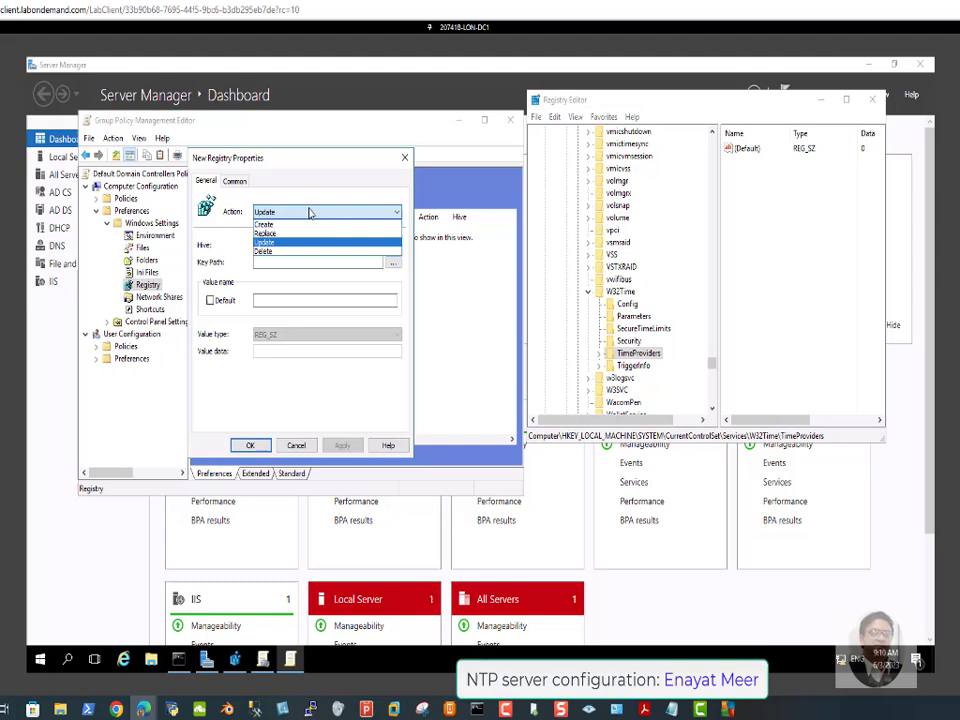
left_click(300, 224)
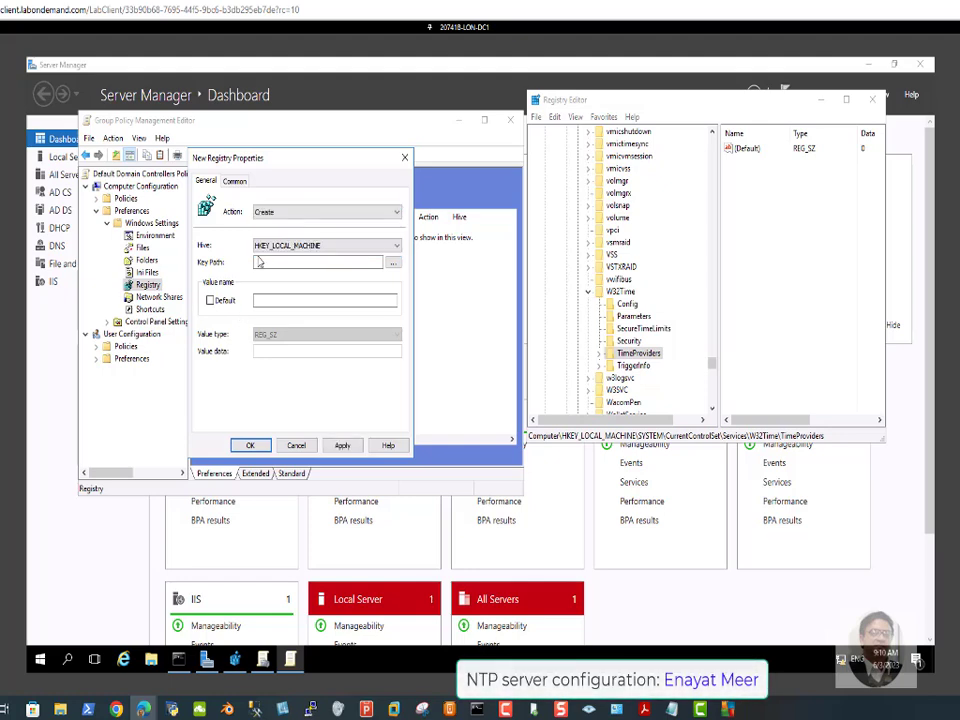
left_click(393, 266)
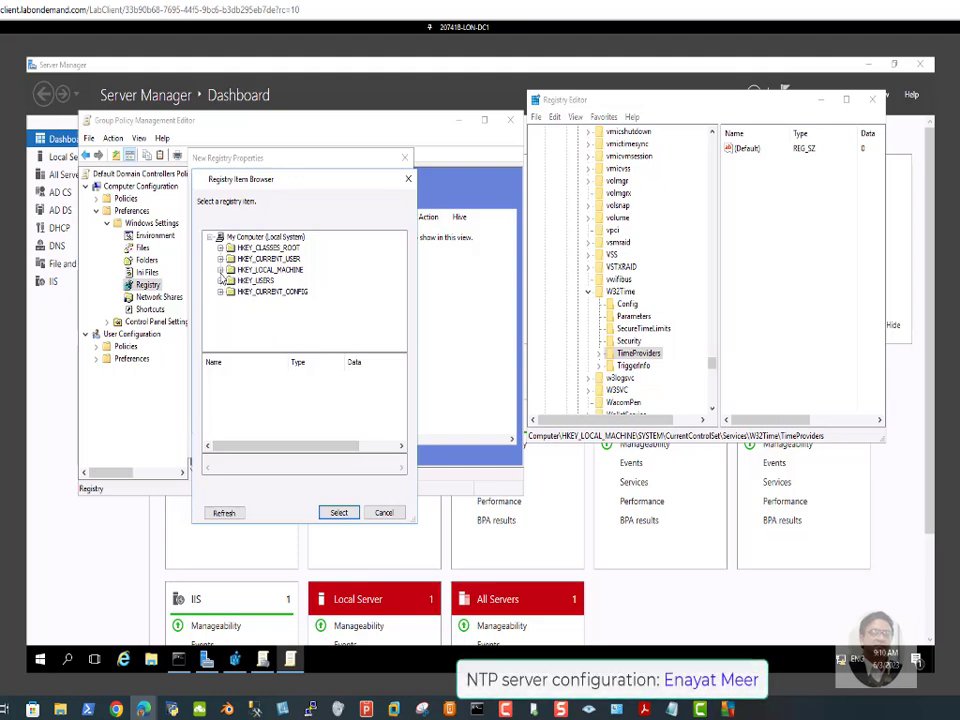
Step: In the Registry Item Browser, expand HKEY_LOCAL_MACHINE\SYSTEM\CurrentControlSet\Services
double_click(222, 271)
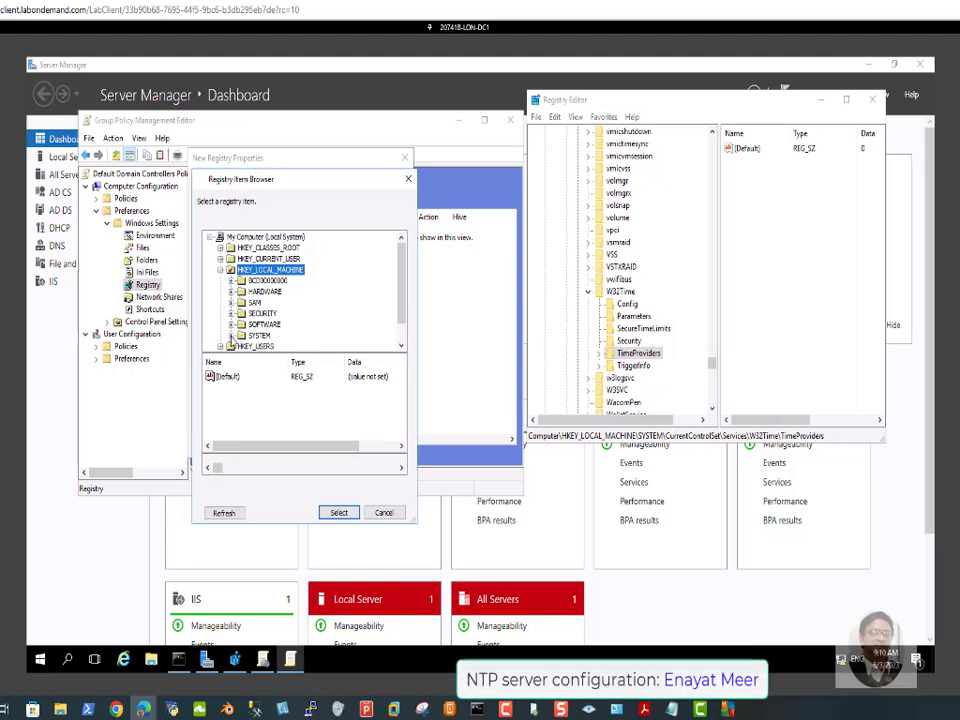
left_click(231, 336)
scroll(236, 344, "down", 5)
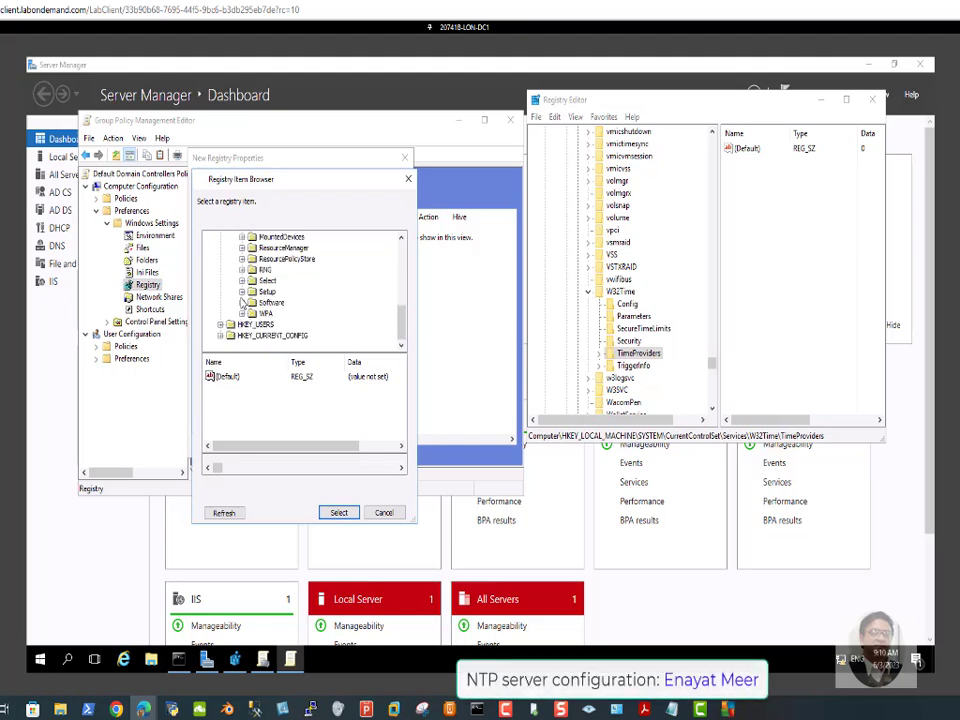
scroll(241, 302, "up", 6)
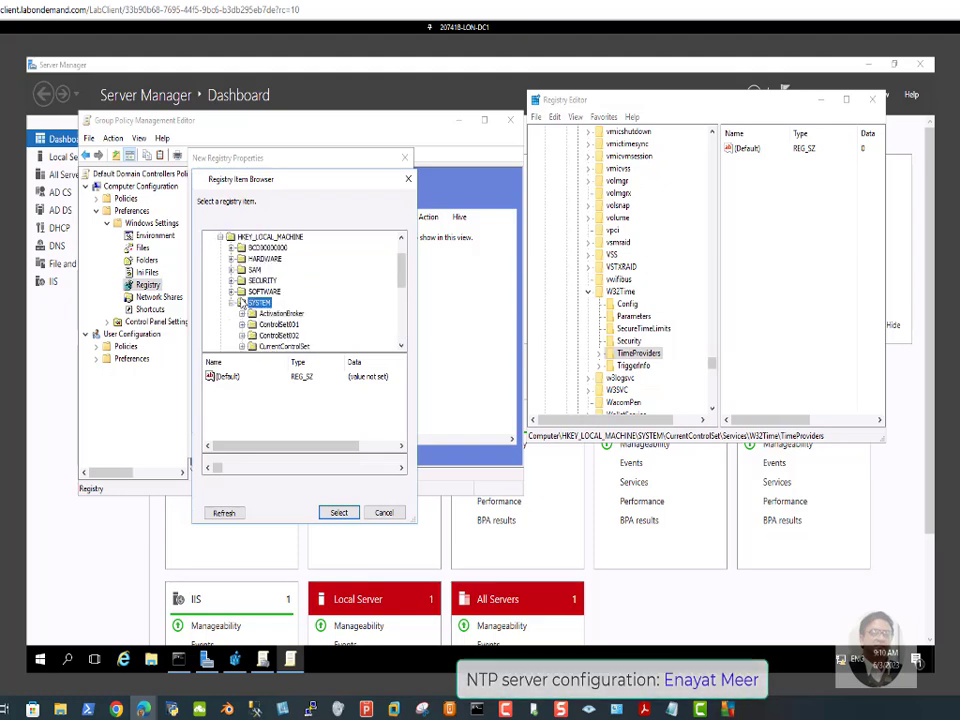
left_click(400, 349)
left_click(400, 349)
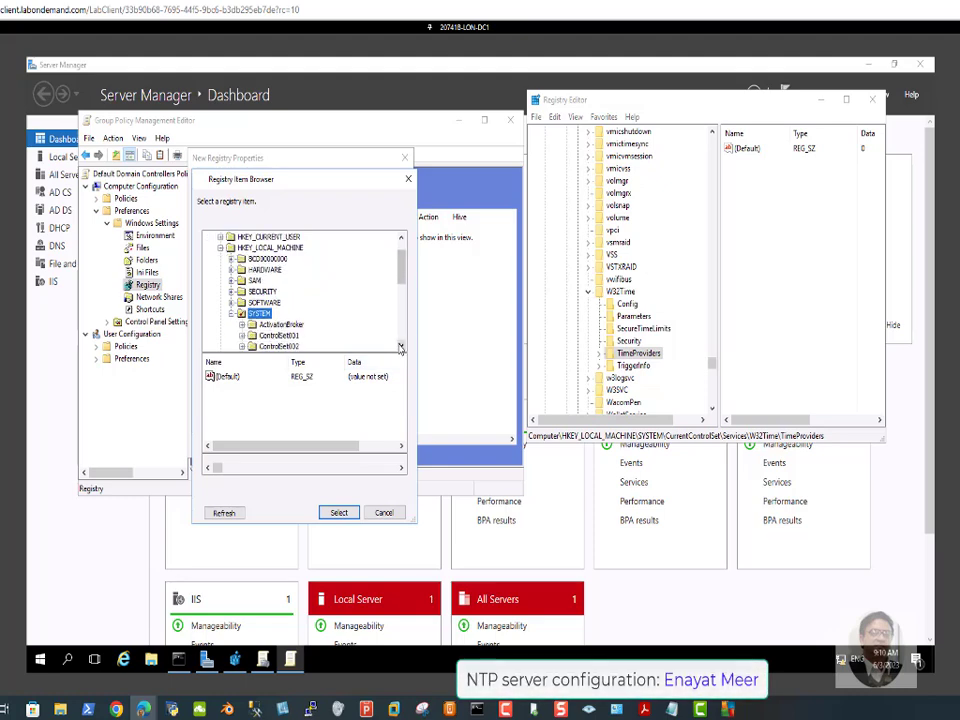
left_click(400, 347)
left_click(400, 347)
left_click(400, 347)
left_click(400, 347)
left_click(400, 347)
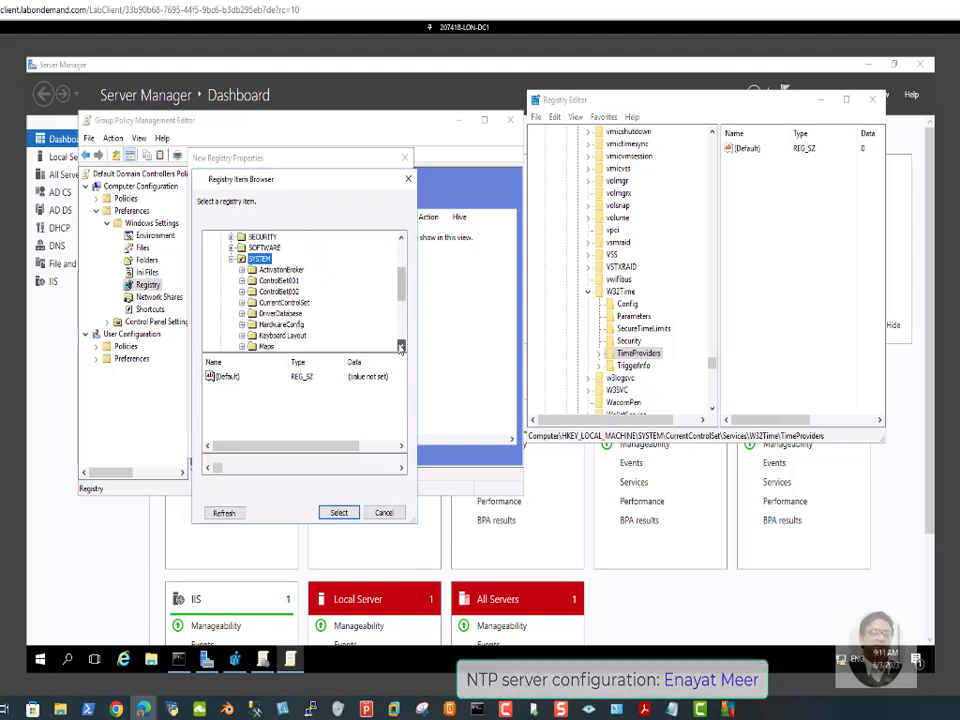
left_click(283, 302)
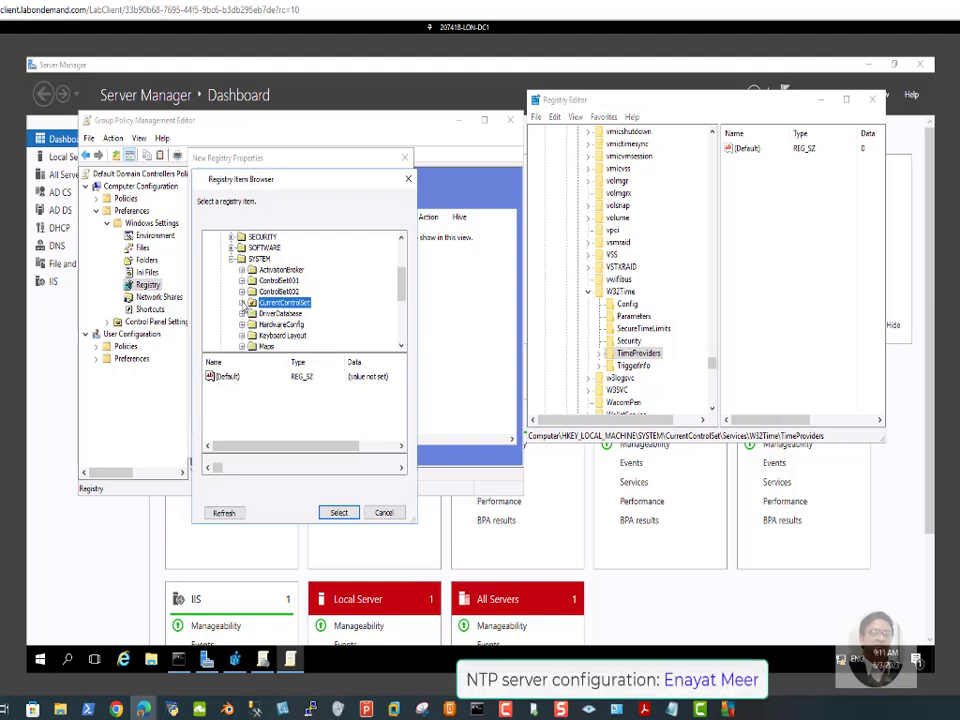
left_click(242, 302)
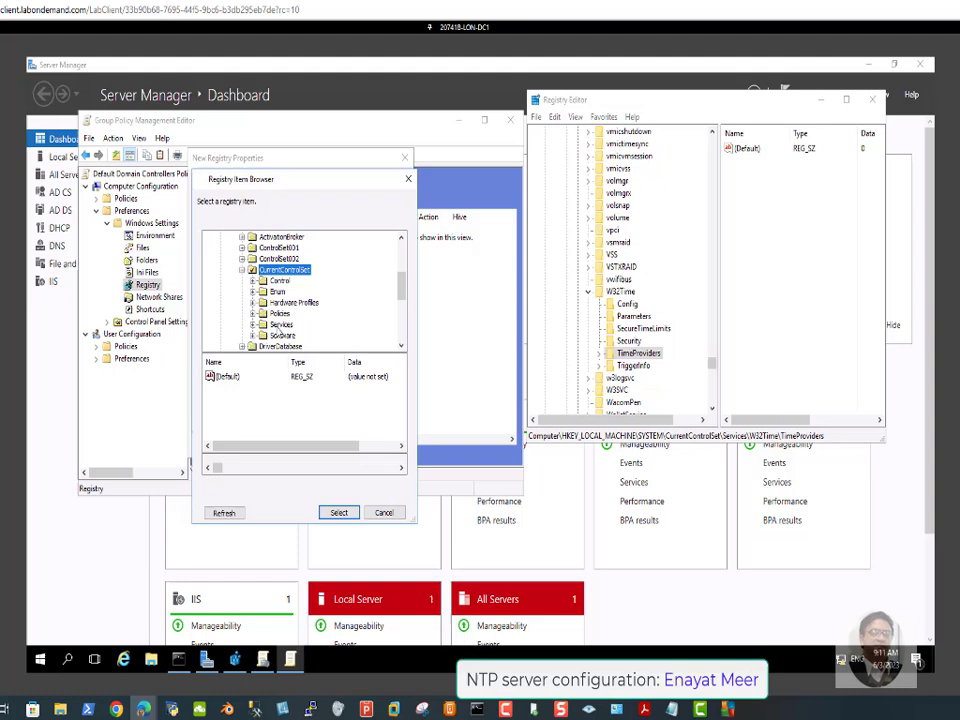
left_click(279, 324)
left_click(252, 325)
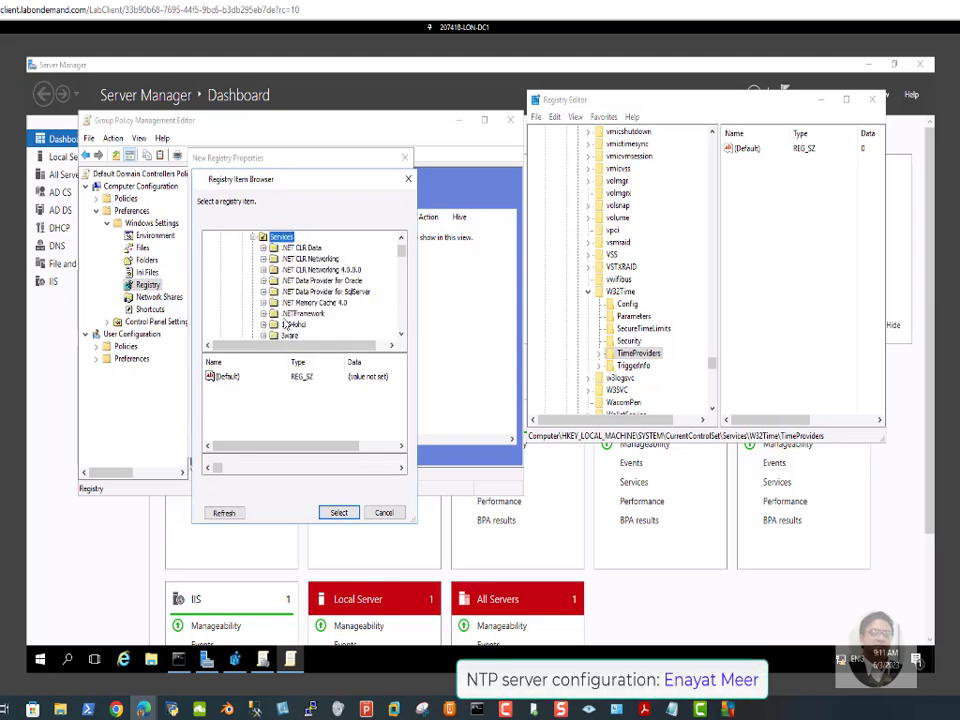
Step: Pick the W32Time\TimeProviders (Default) value as the item's key path
left_click(302, 313)
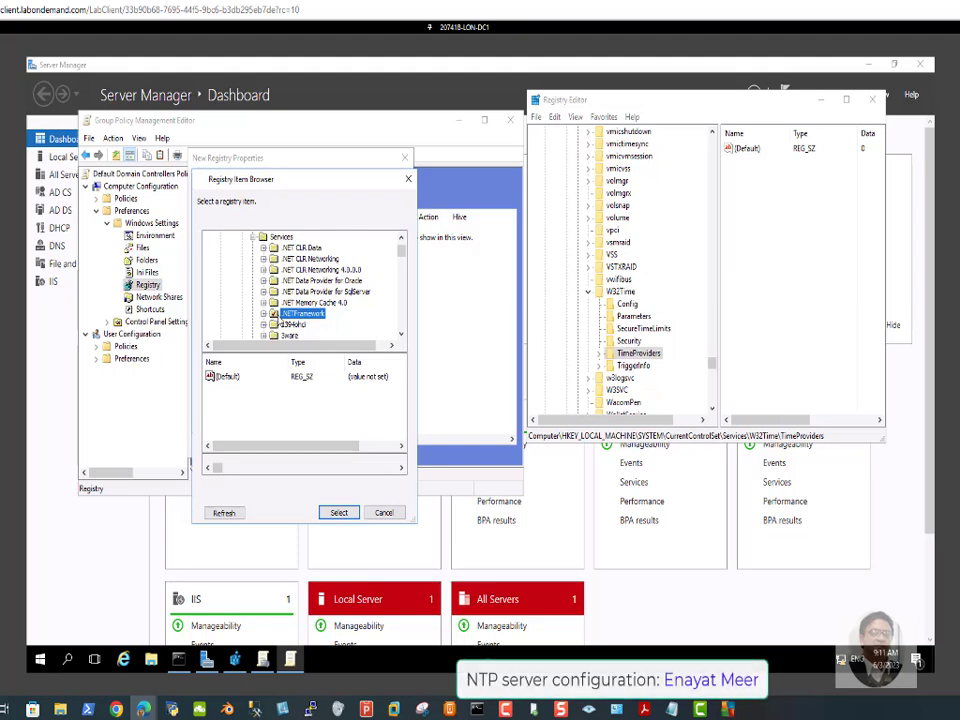
key("w")
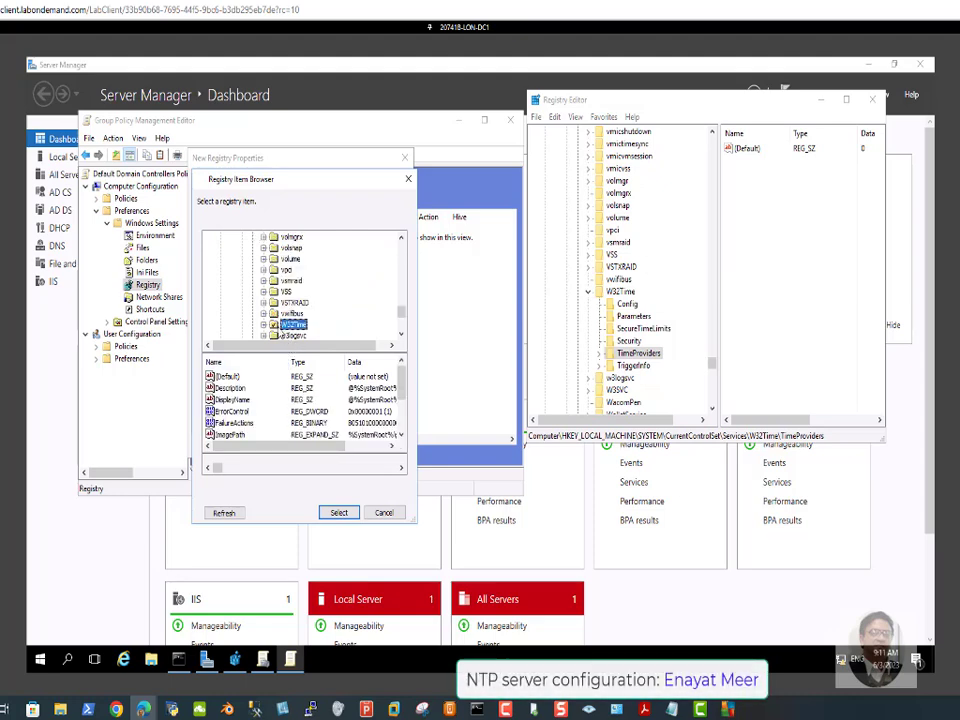
left_click(263, 324)
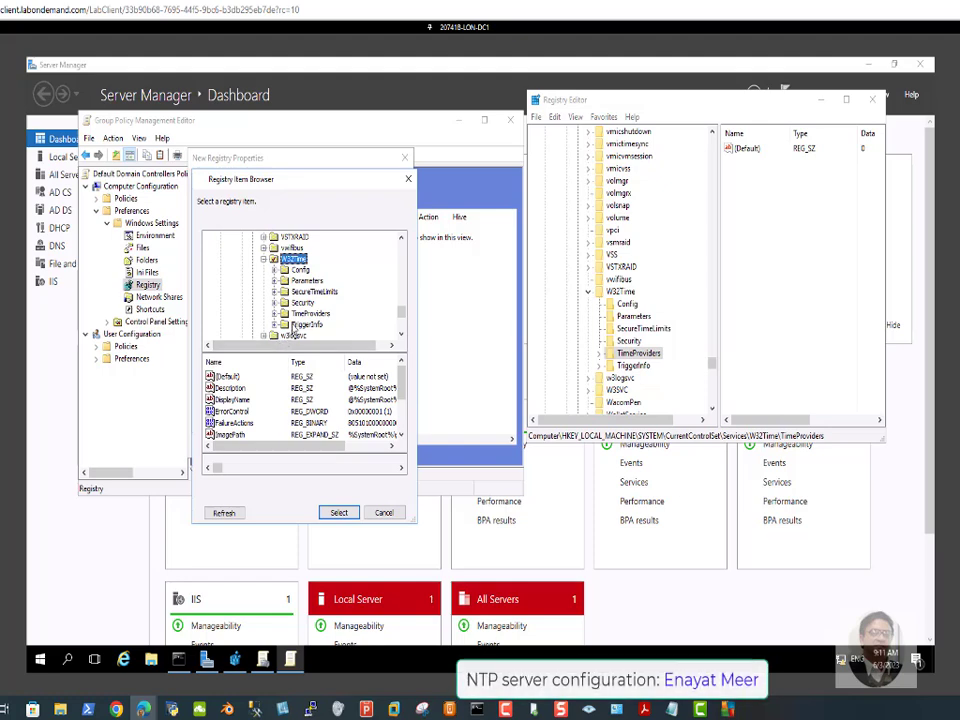
left_click(300, 313)
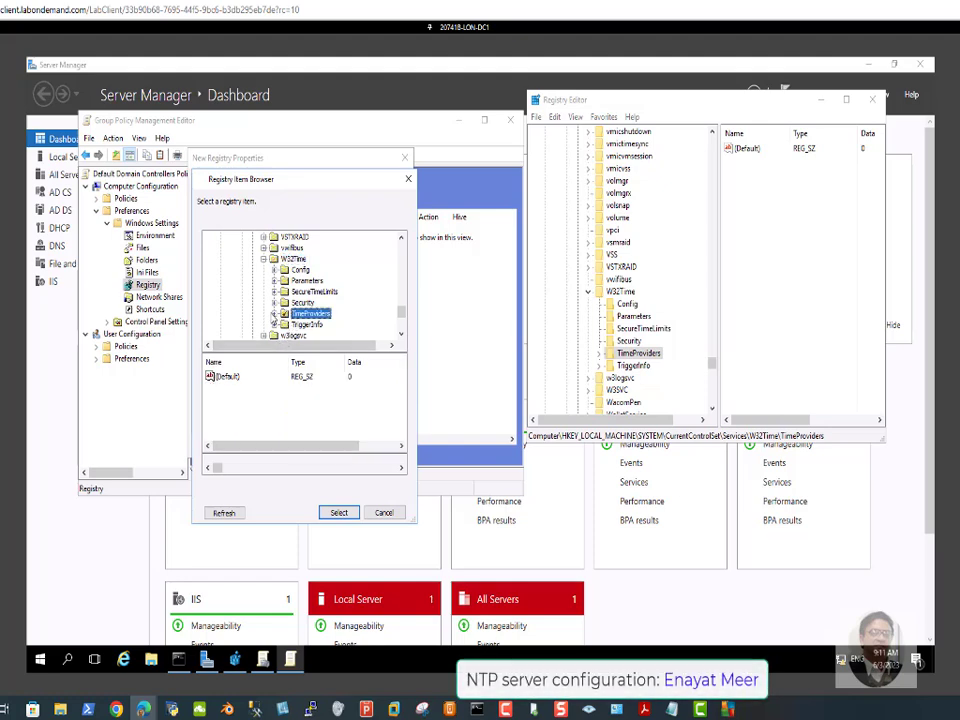
left_click(275, 314)
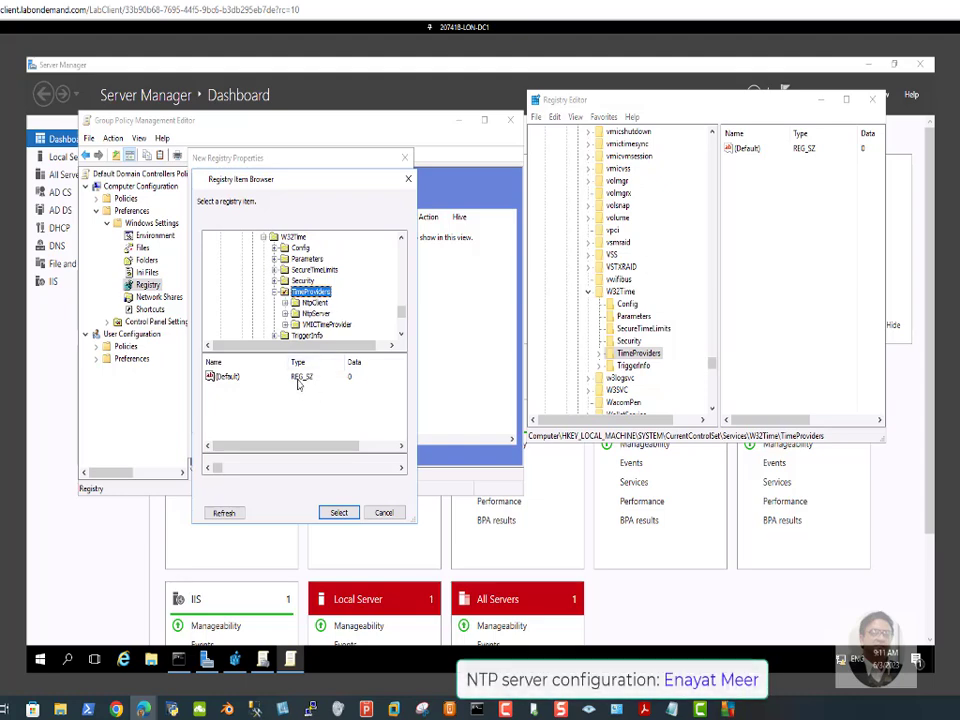
left_click(230, 377)
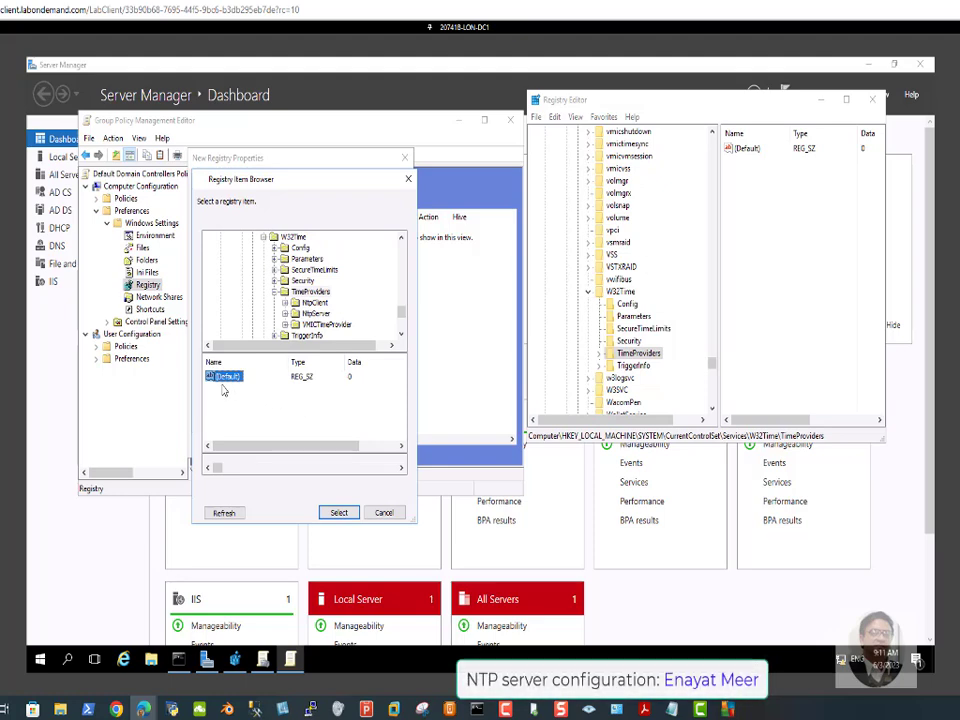
left_click(337, 514)
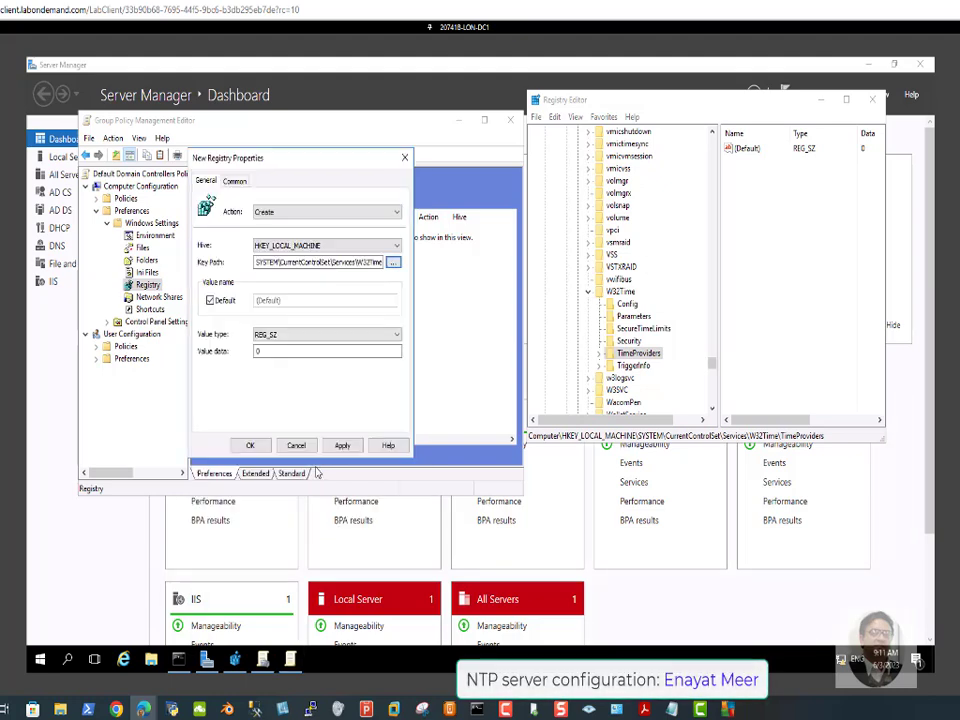
Step: Save the TimeProviders registry item, select it in the list, and return to Command Prompt
left_click(250, 445)
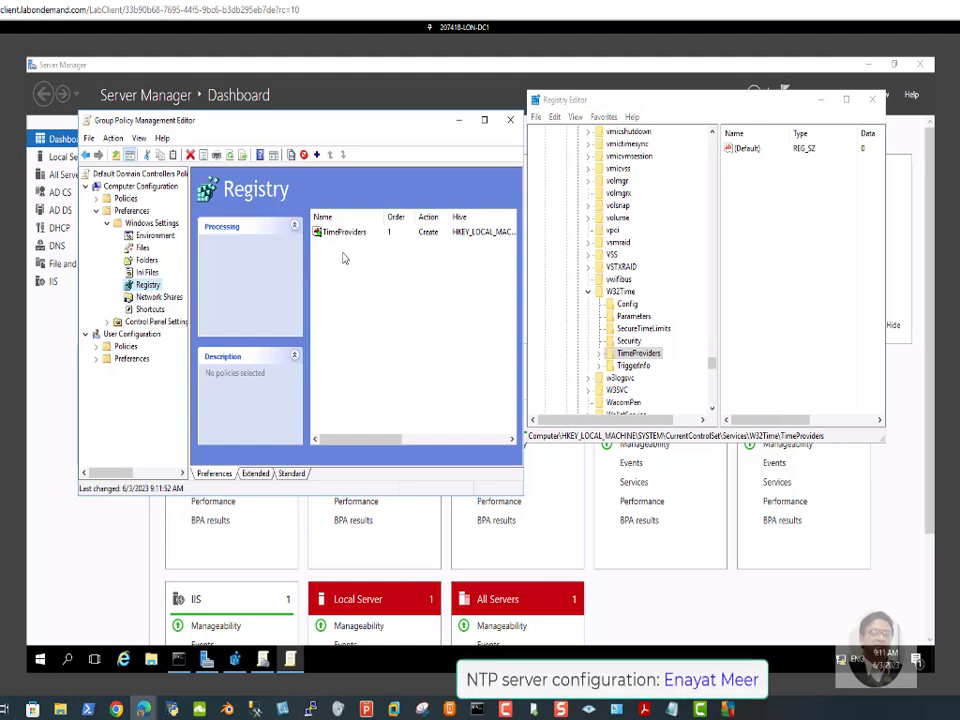
left_click_drag(373, 440, 319, 435)
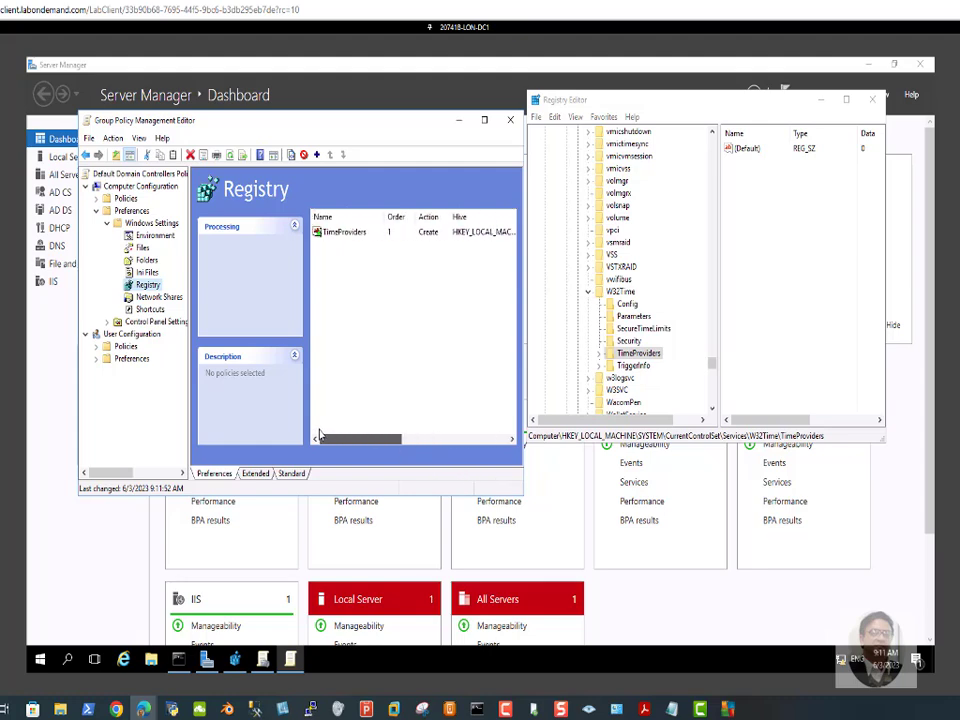
left_click(341, 233)
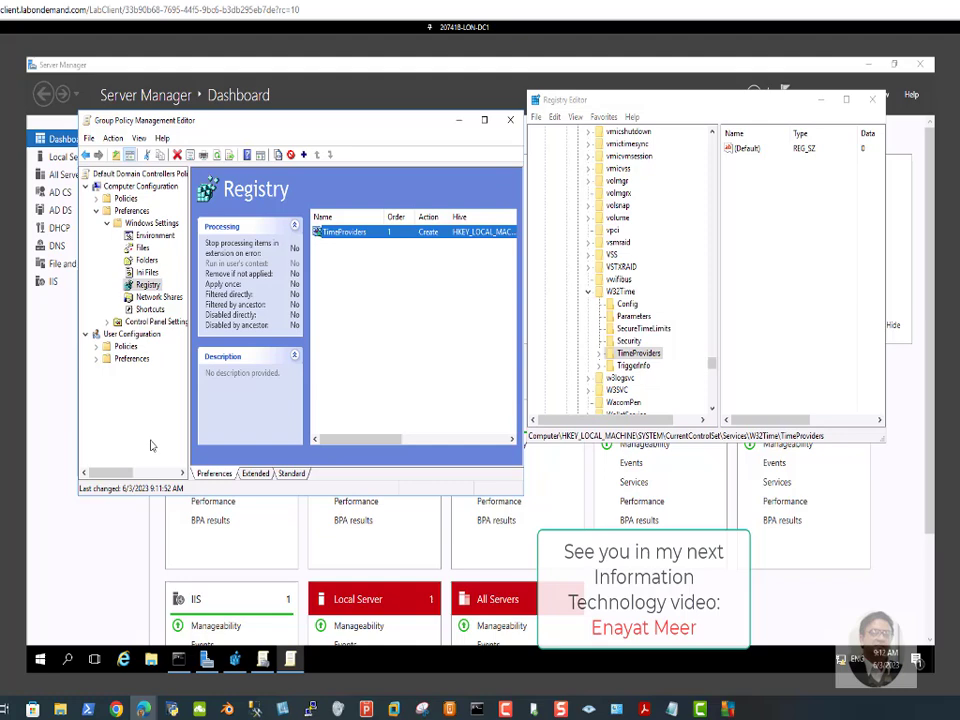
left_click(178, 658)
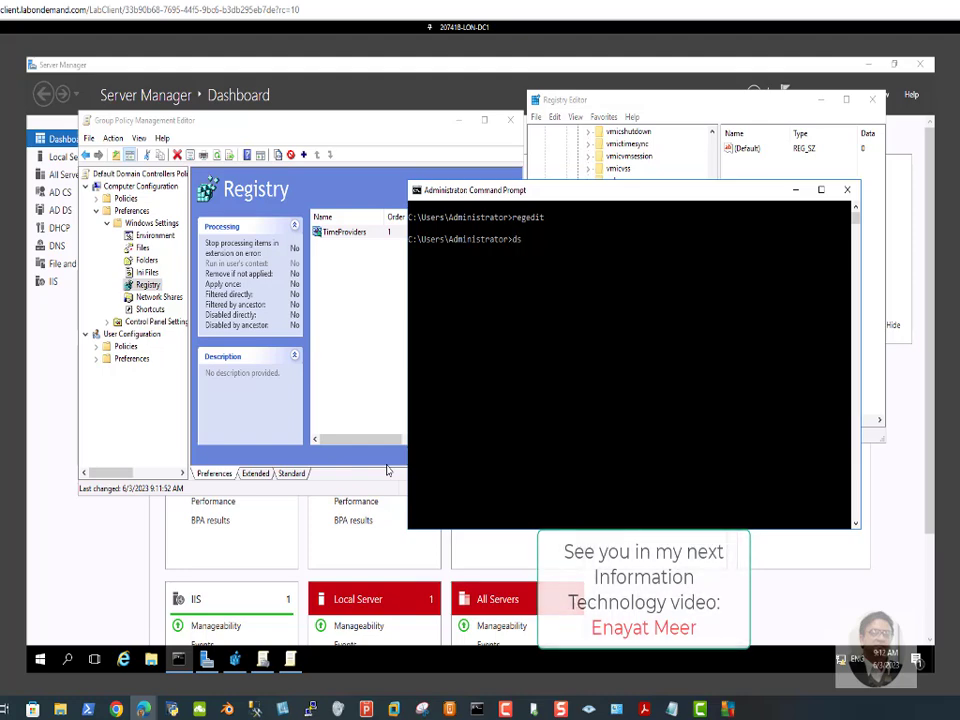
Step: Run dsa.msc and select LON-DC1 in Adatum.com's Domain Controllers container
type("dsa.msc")
key("Return")
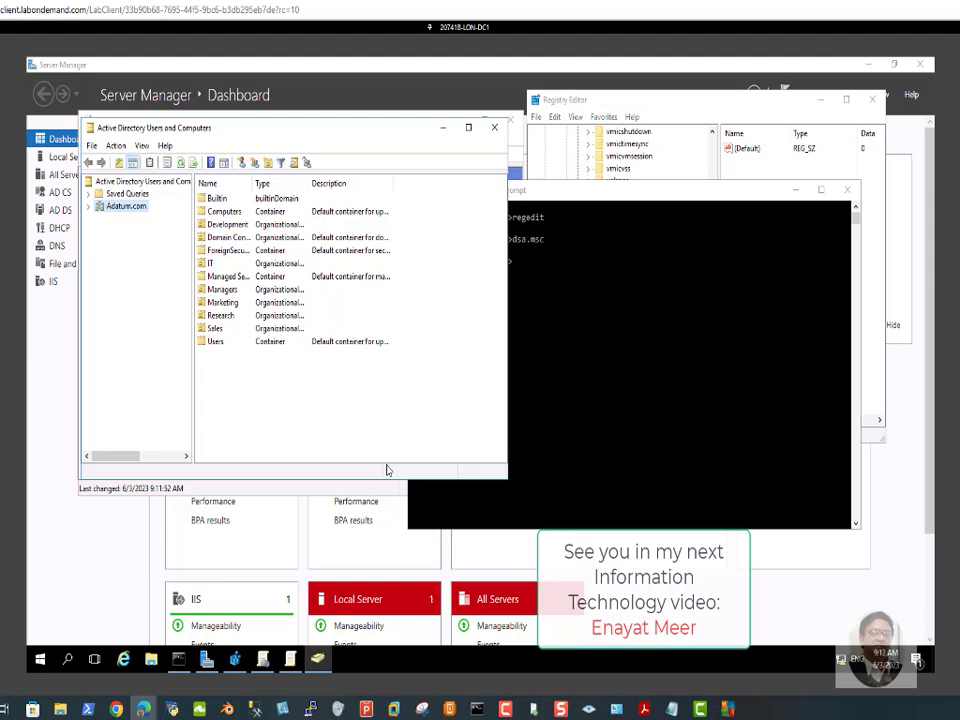
left_click(88, 206)
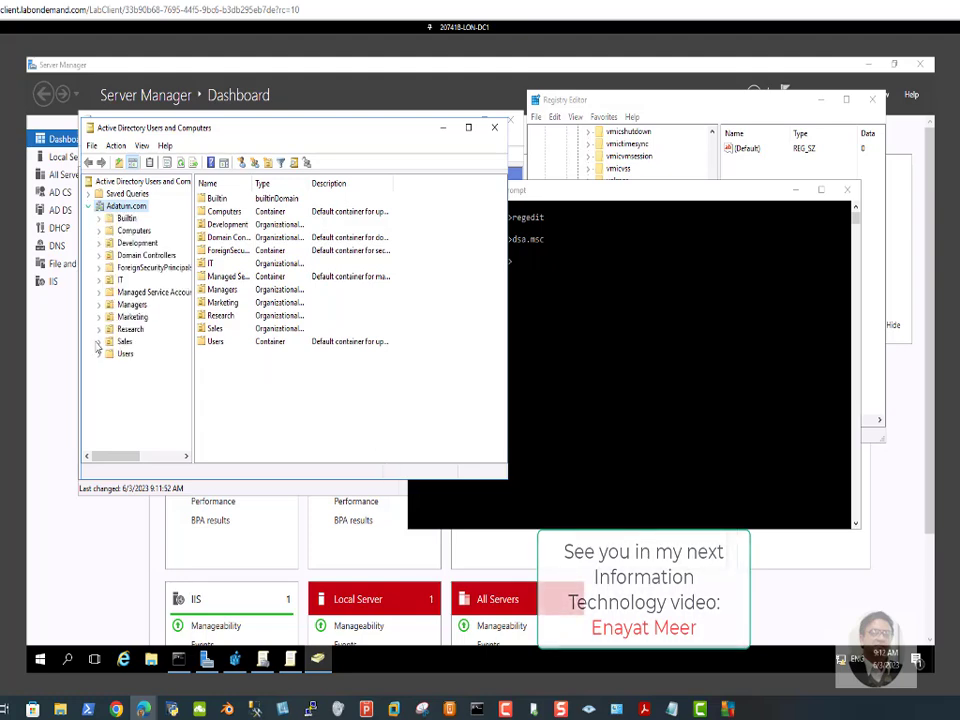
left_click(130, 256)
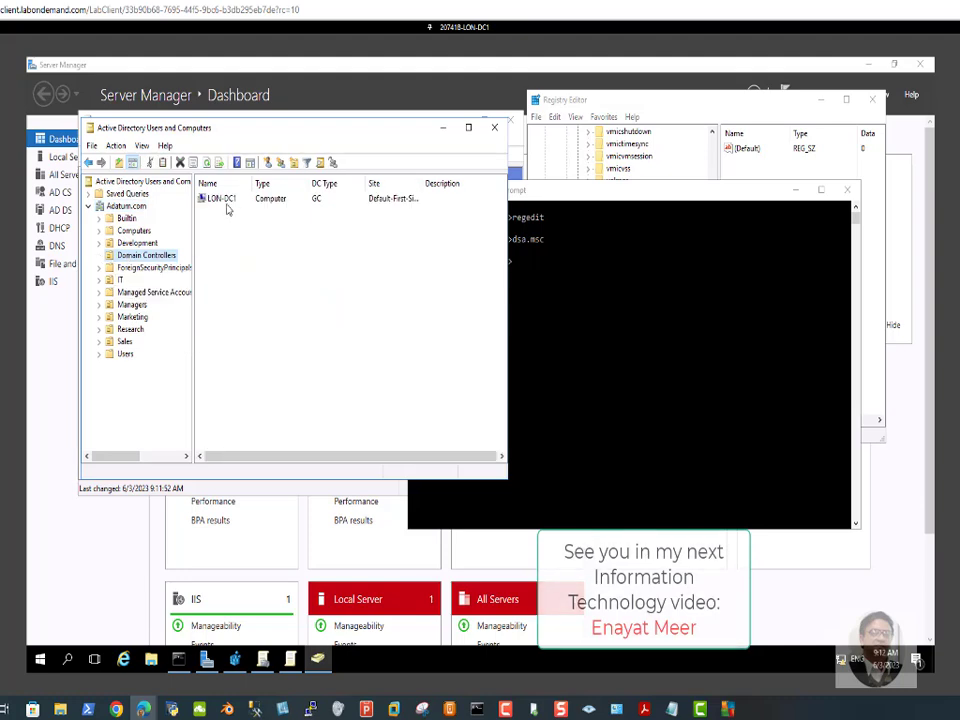
left_click(226, 200)
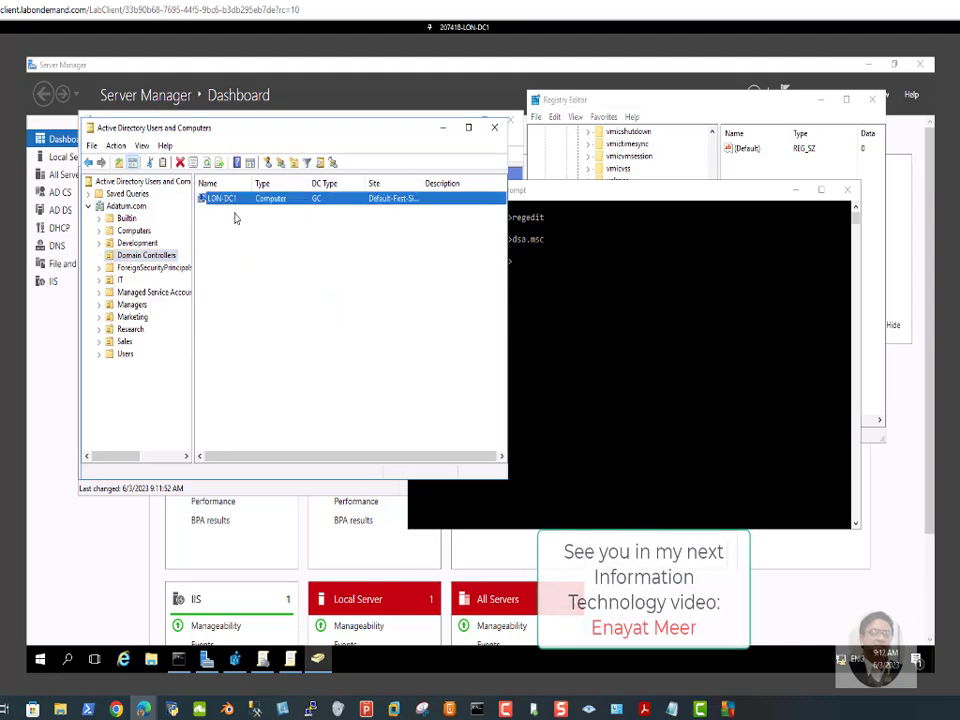